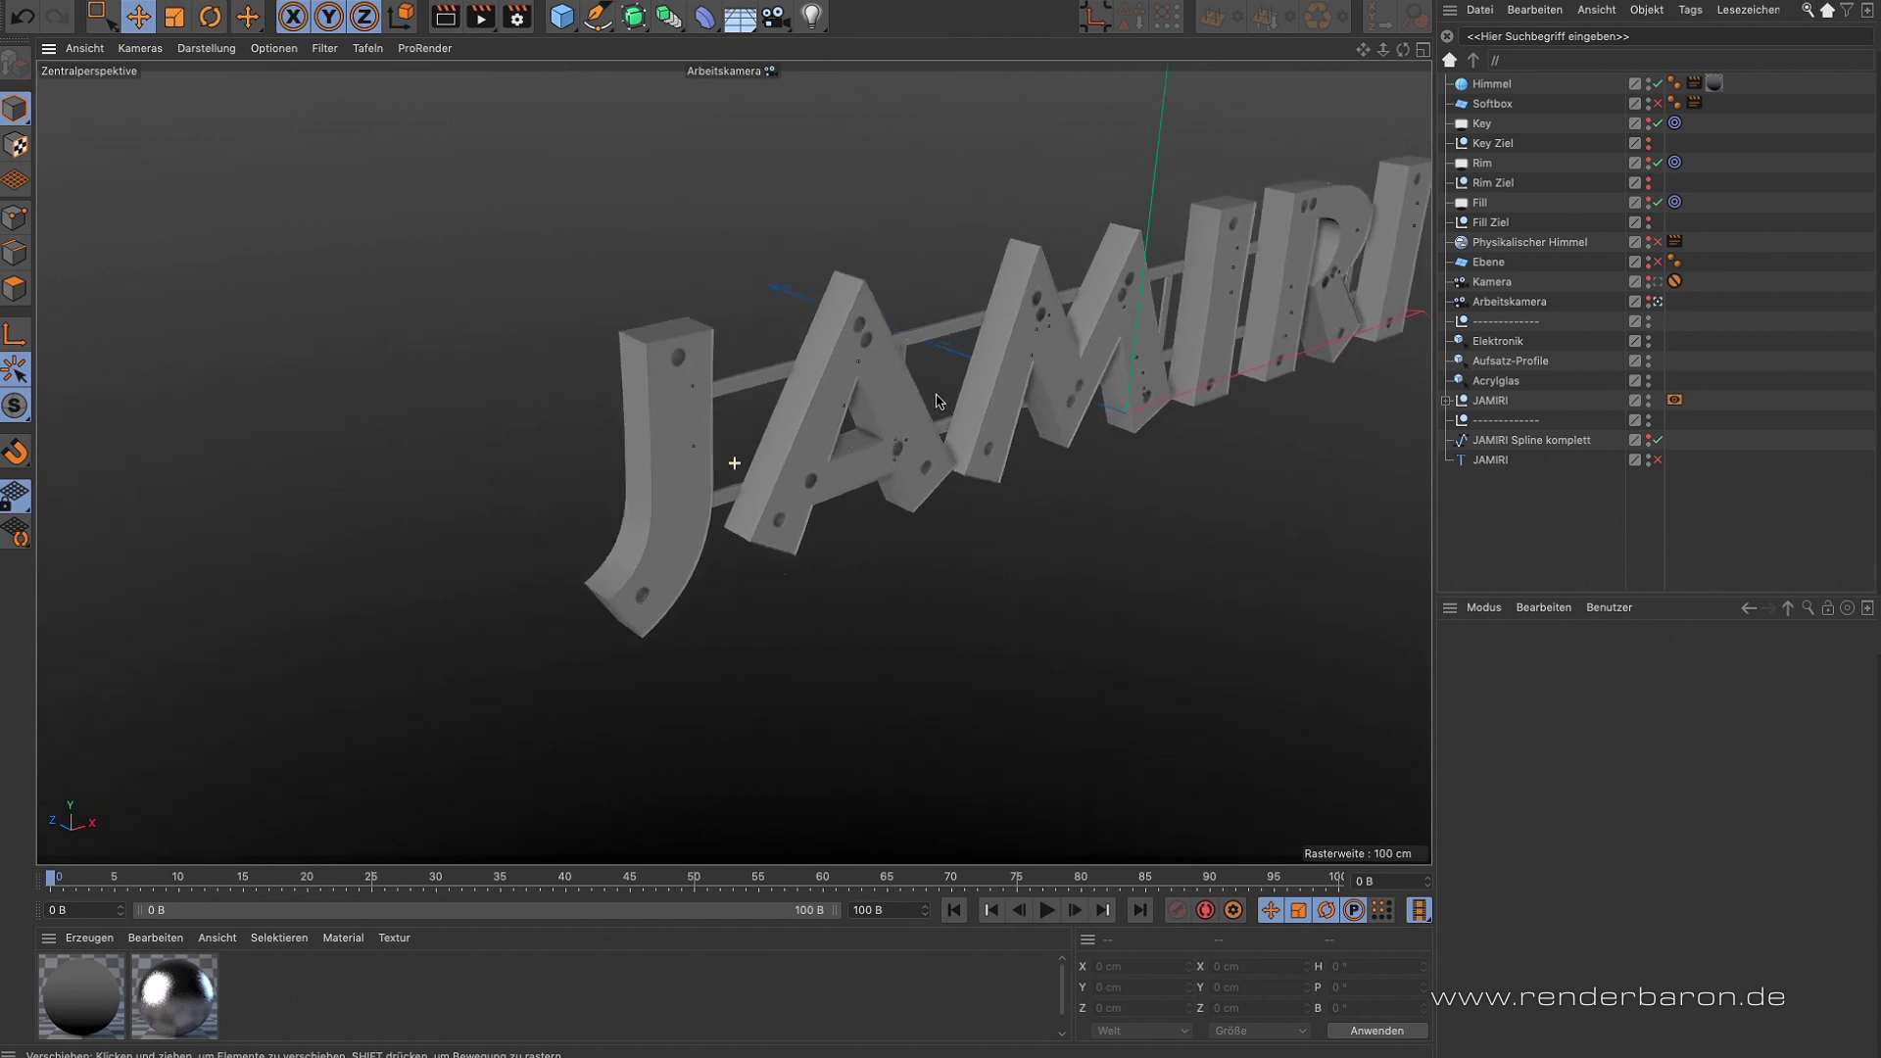
- Inspect the drilled letter bodies of the JAMIRI sign and the mounting frame behind them from several angles
{"action": "scroll", "coordinate": [869, 395], "scroll_direction": "up", "scroll_amount": 4}
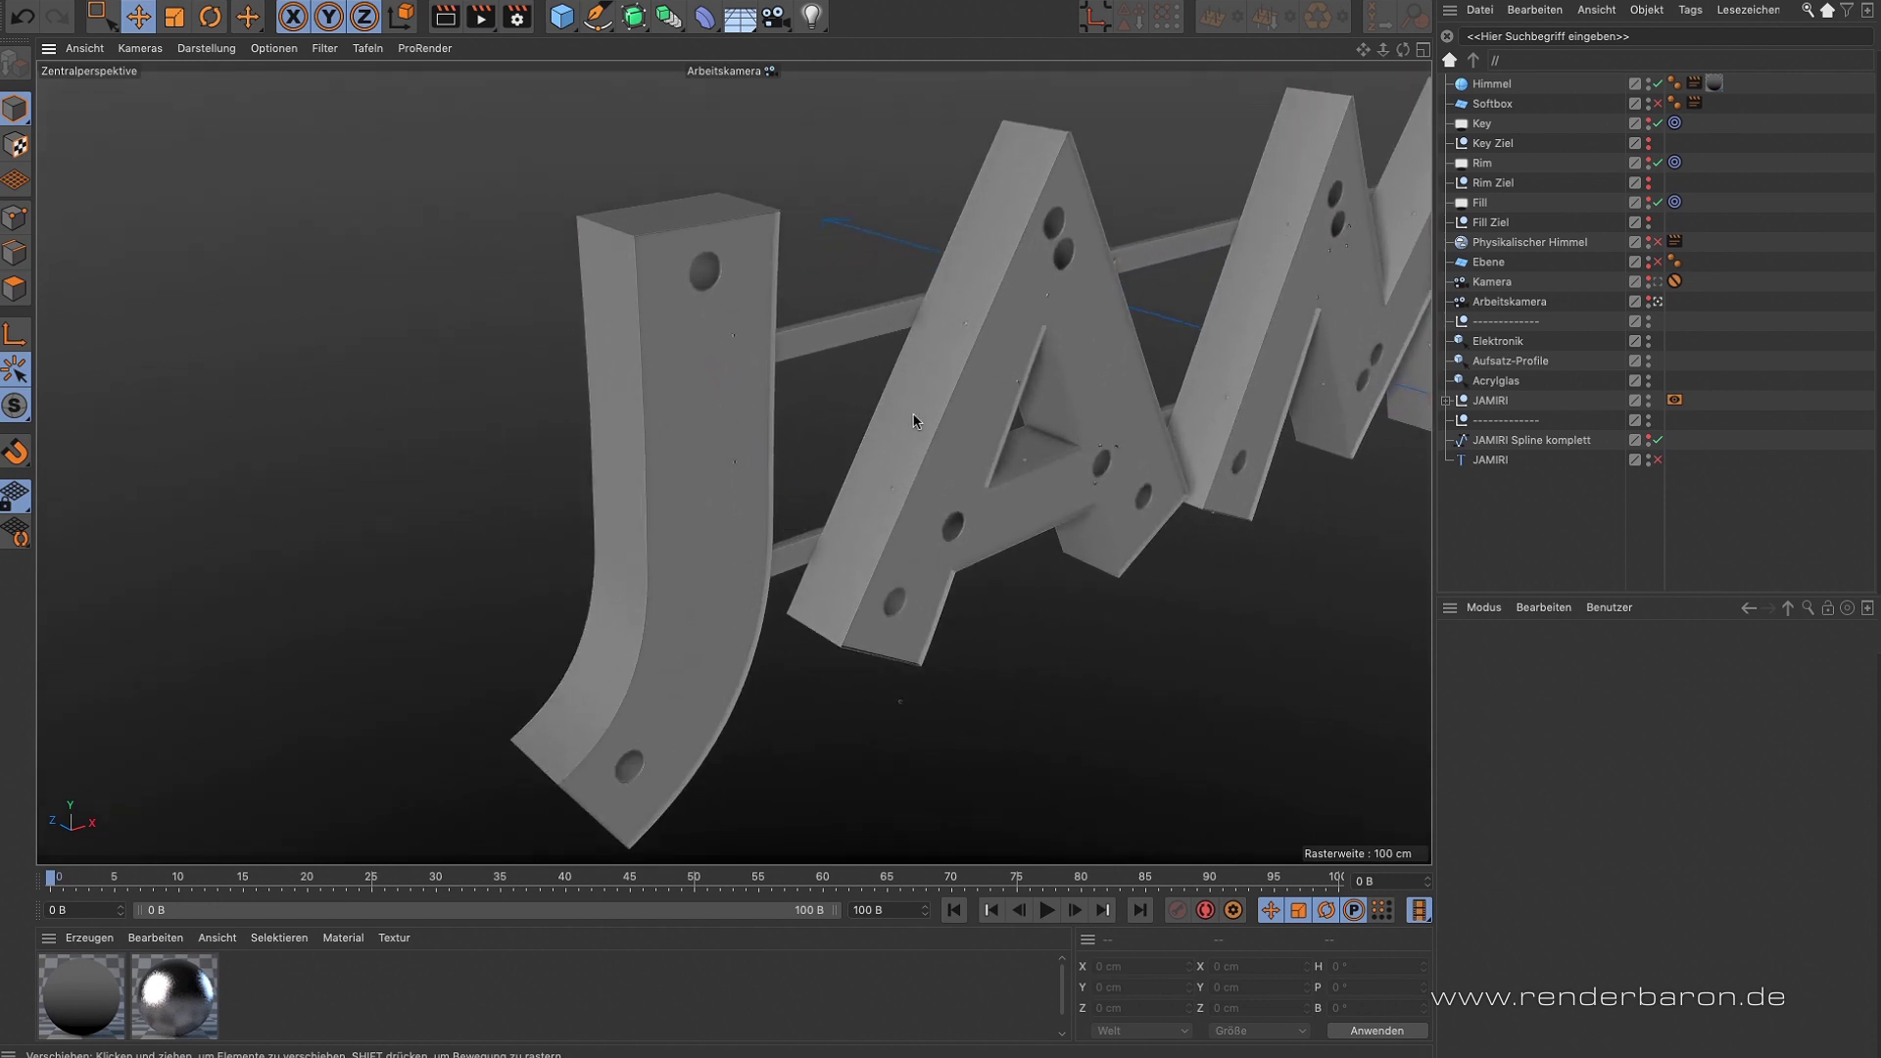
{"action": "left_click_drag", "start_coordinate": [970, 431], "coordinate": [888, 411], "text": "alt"}
{"action": "left_click_drag", "start_coordinate": [1080, 391], "coordinate": [703, 388], "text": "alt"}
{"action": "left_click_drag", "start_coordinate": [1192, 341], "coordinate": [666, 384], "text": "alt"}
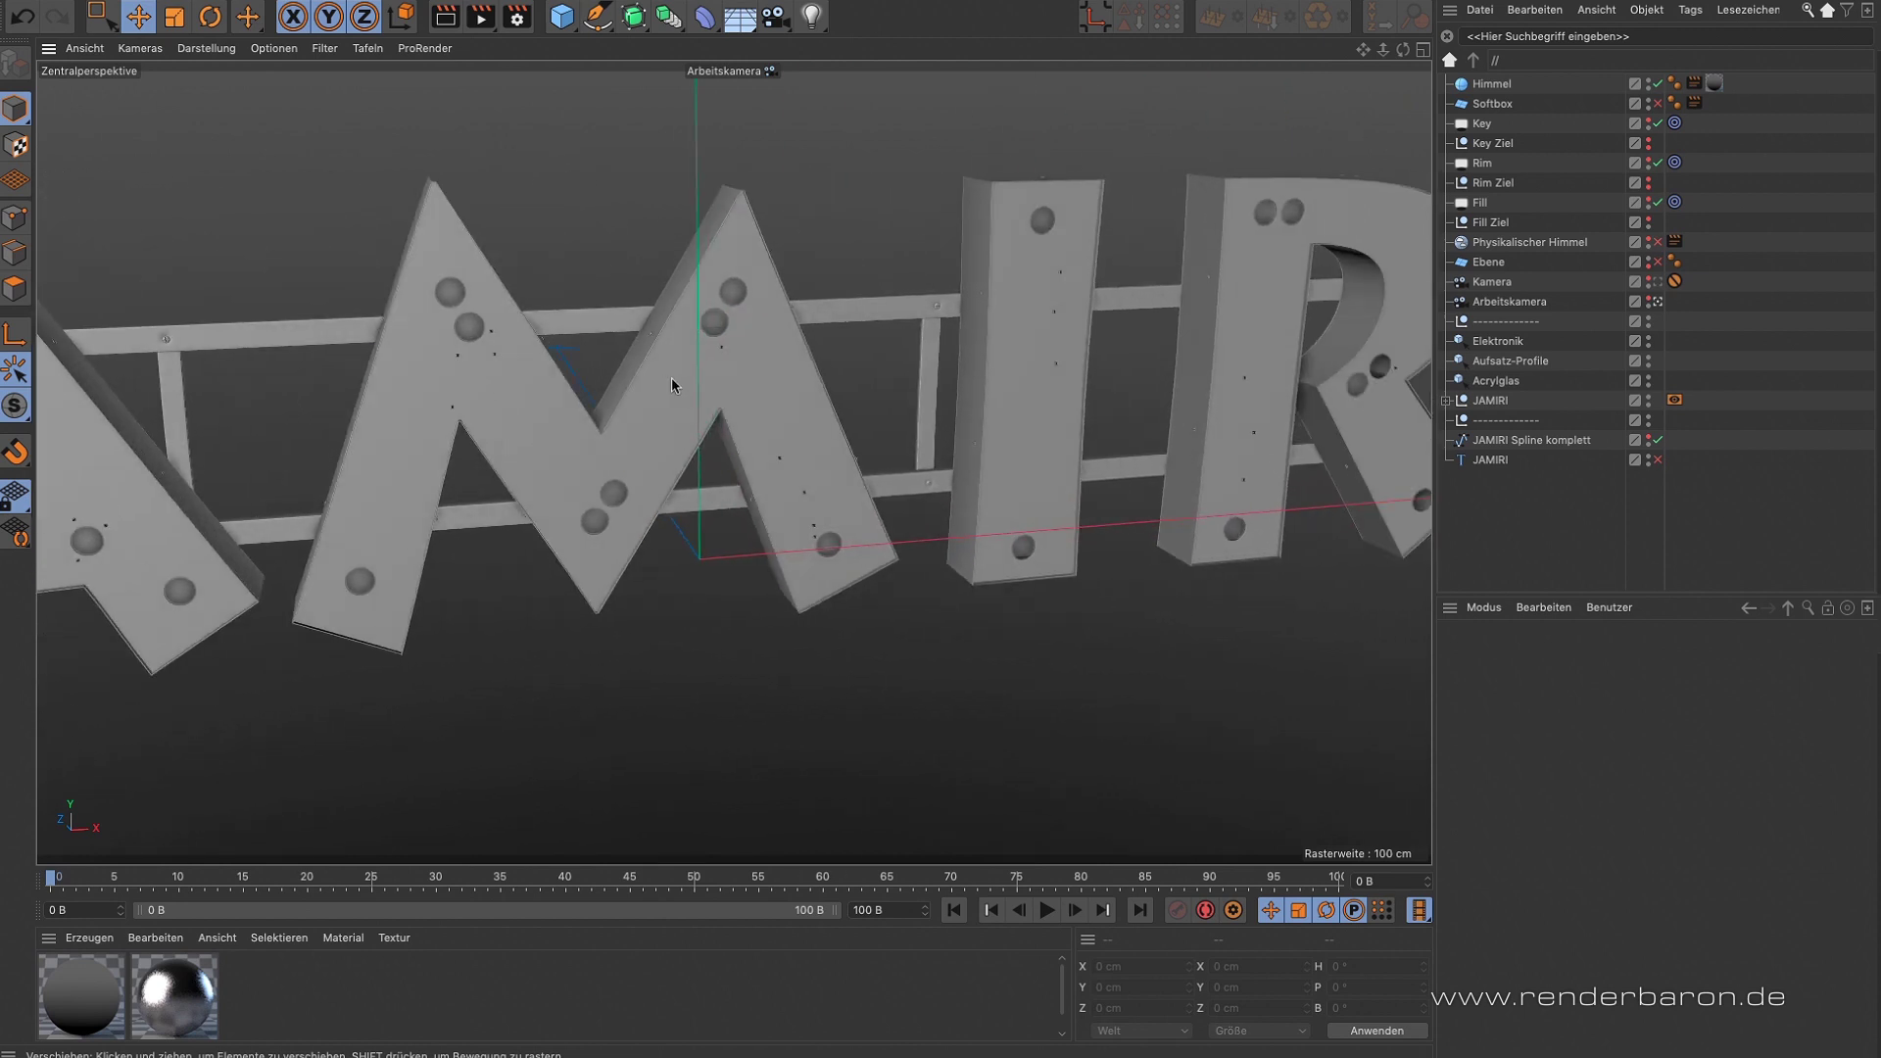
{"action": "left_click_drag", "start_coordinate": [1044, 388], "coordinate": [983, 461], "text": "alt"}
{"action": "left_click_drag", "start_coordinate": [691, 471], "coordinate": [1044, 340], "text": "alt"}
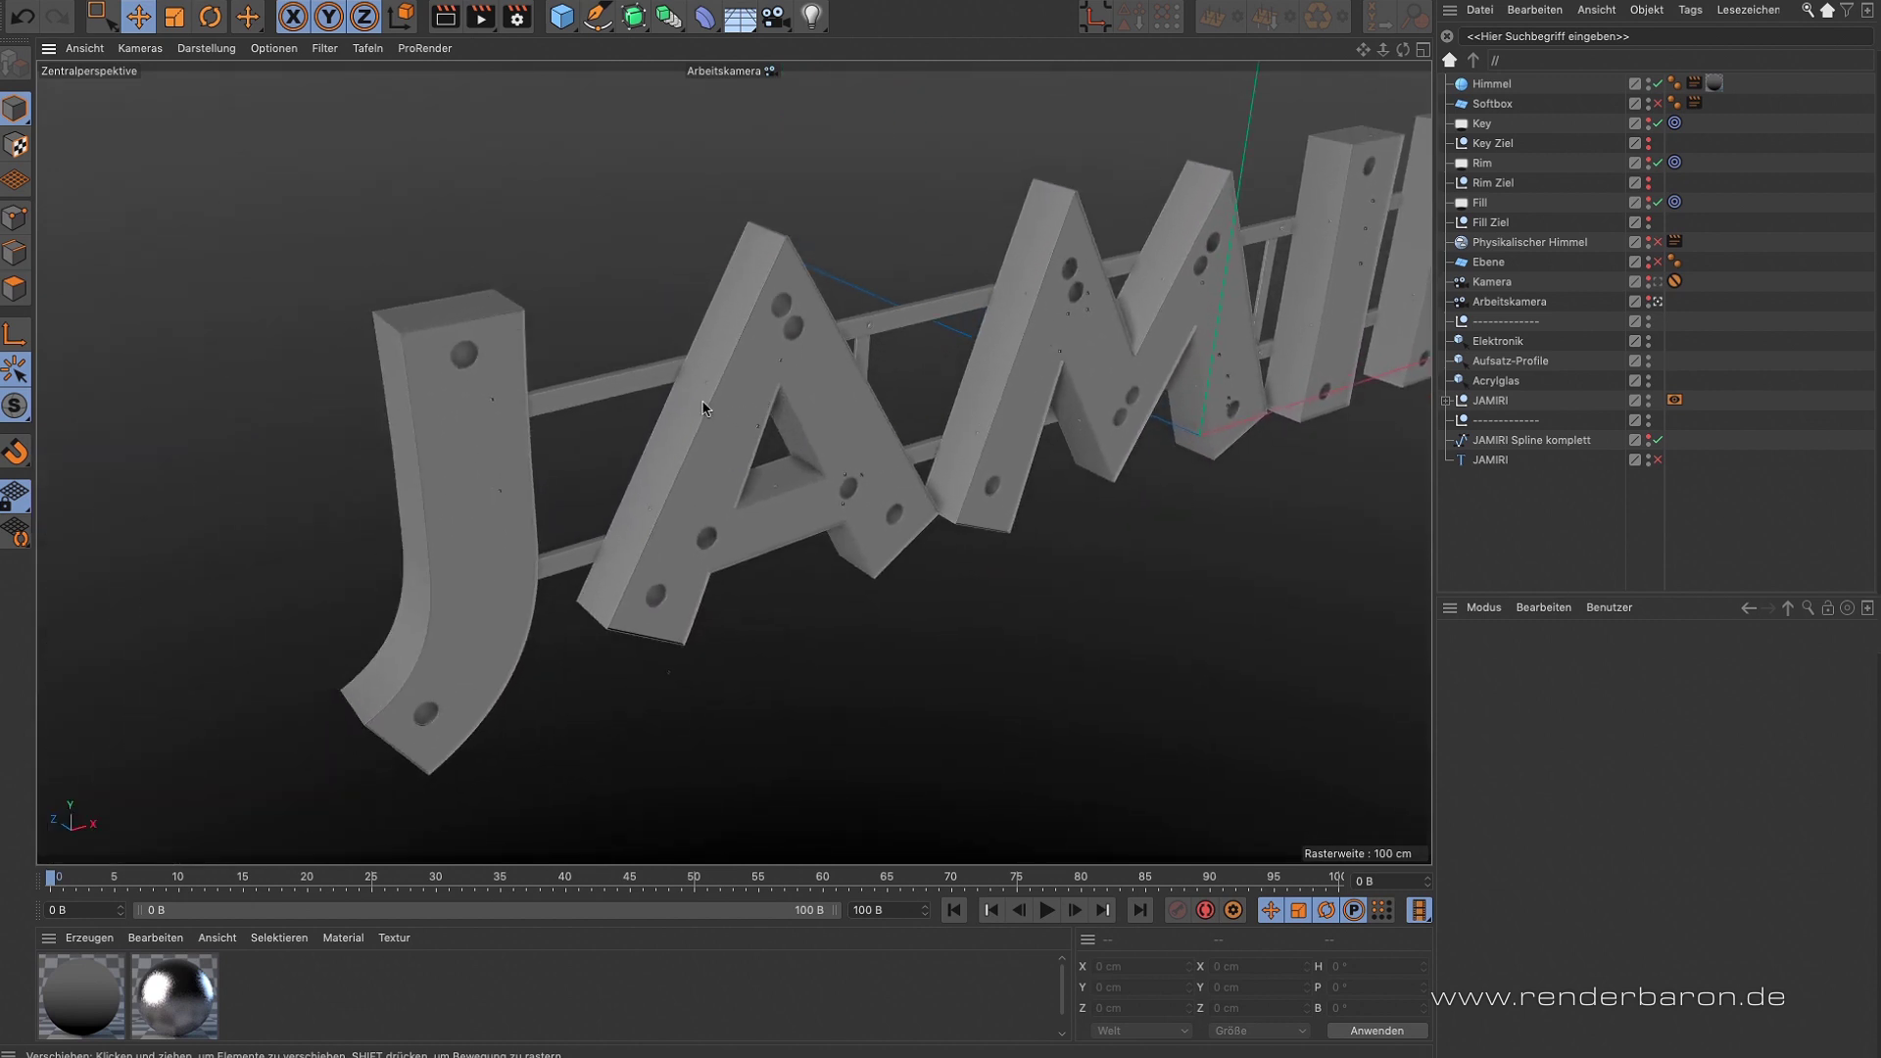
{"action": "left_click_drag", "start_coordinate": [483, 336], "coordinate": [686, 294], "text": "alt"}
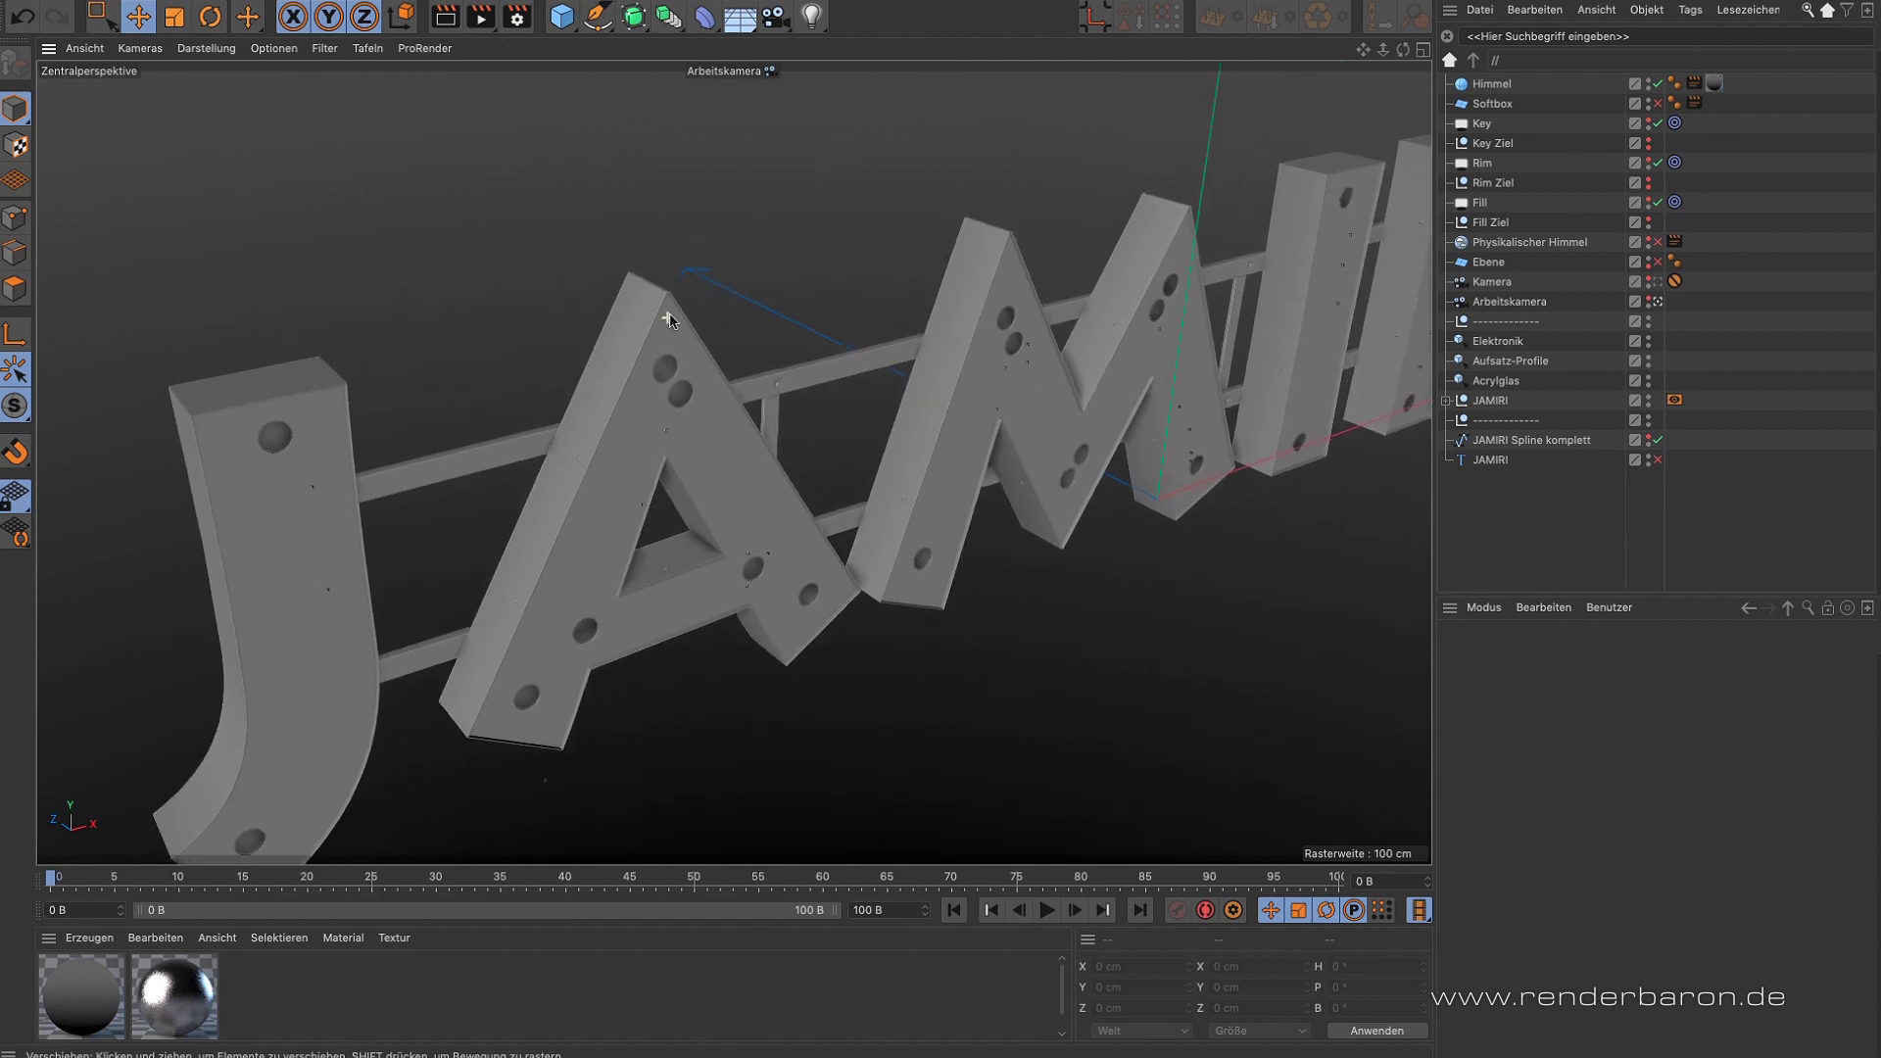
{"action": "scroll", "coordinate": [867, 279], "scroll_direction": "up", "scroll_amount": 5}
{"action": "scroll", "coordinate": [867, 280], "scroll_direction": "down", "scroll_amount": 2}
{"action": "scroll", "coordinate": [932, 281], "scroll_direction": "down", "scroll_amount": 6}
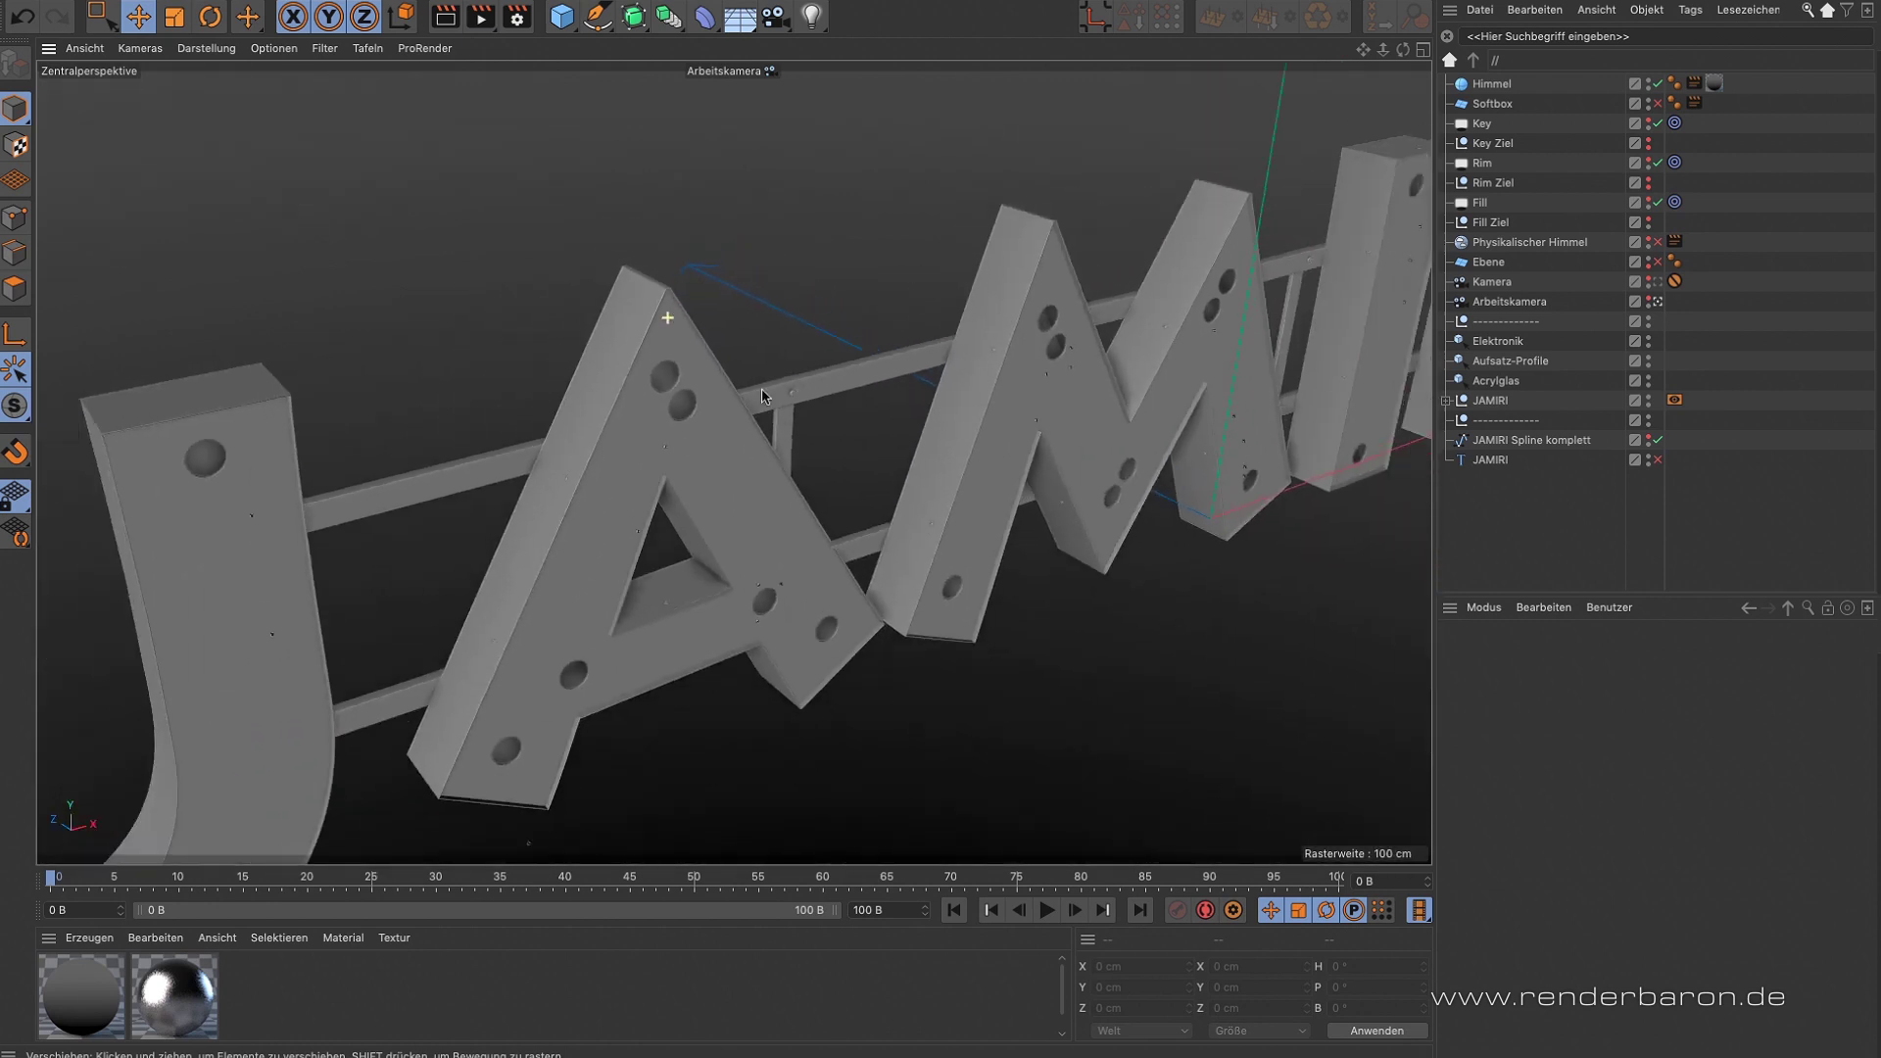
{"action": "left_click_drag", "start_coordinate": [716, 482], "coordinate": [785, 351], "text": "alt"}
{"action": "scroll", "coordinate": [706, 303], "scroll_direction": "up", "scroll_amount": 3}
{"action": "left_click_drag", "start_coordinate": [782, 421], "coordinate": [870, 392], "text": "alt"}
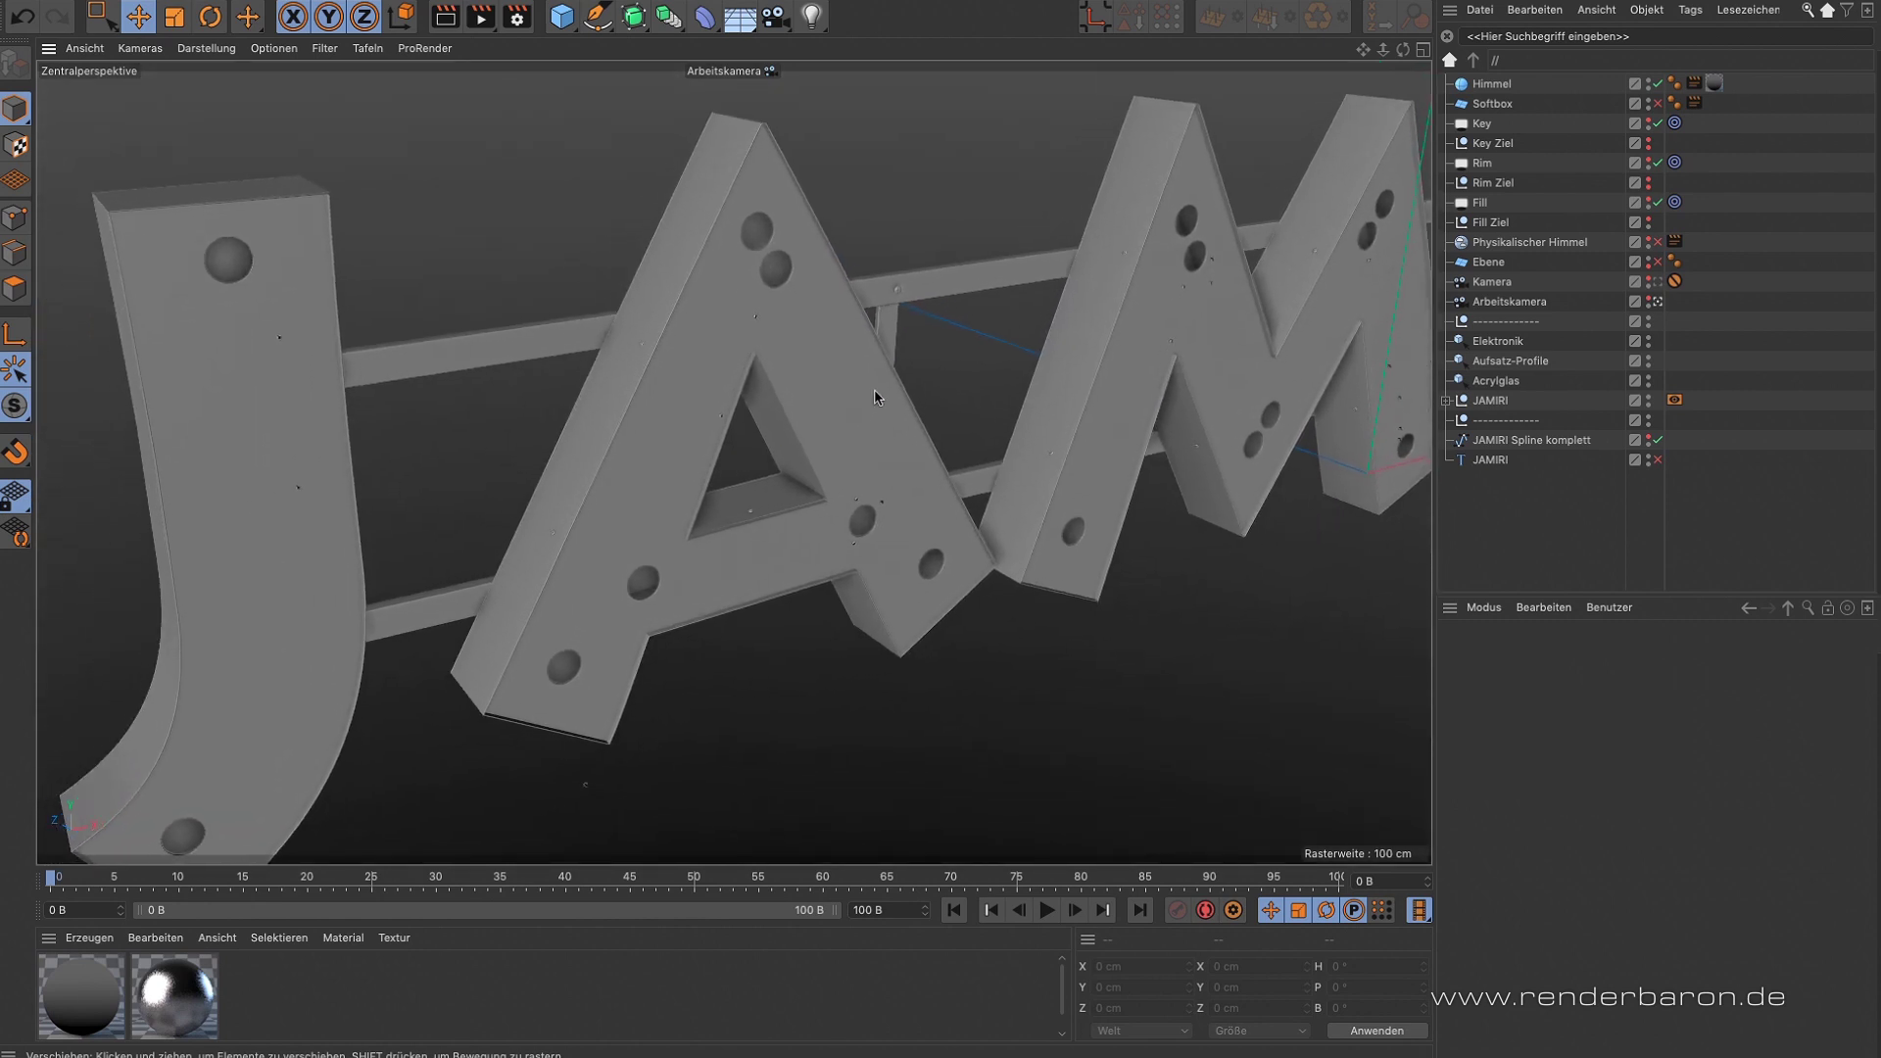
- Restore the object selection stored in Elektronik and make all its tube and electronics groups visible in the editor and renderer
{"action": "left_click", "coordinate": [1494, 342]}
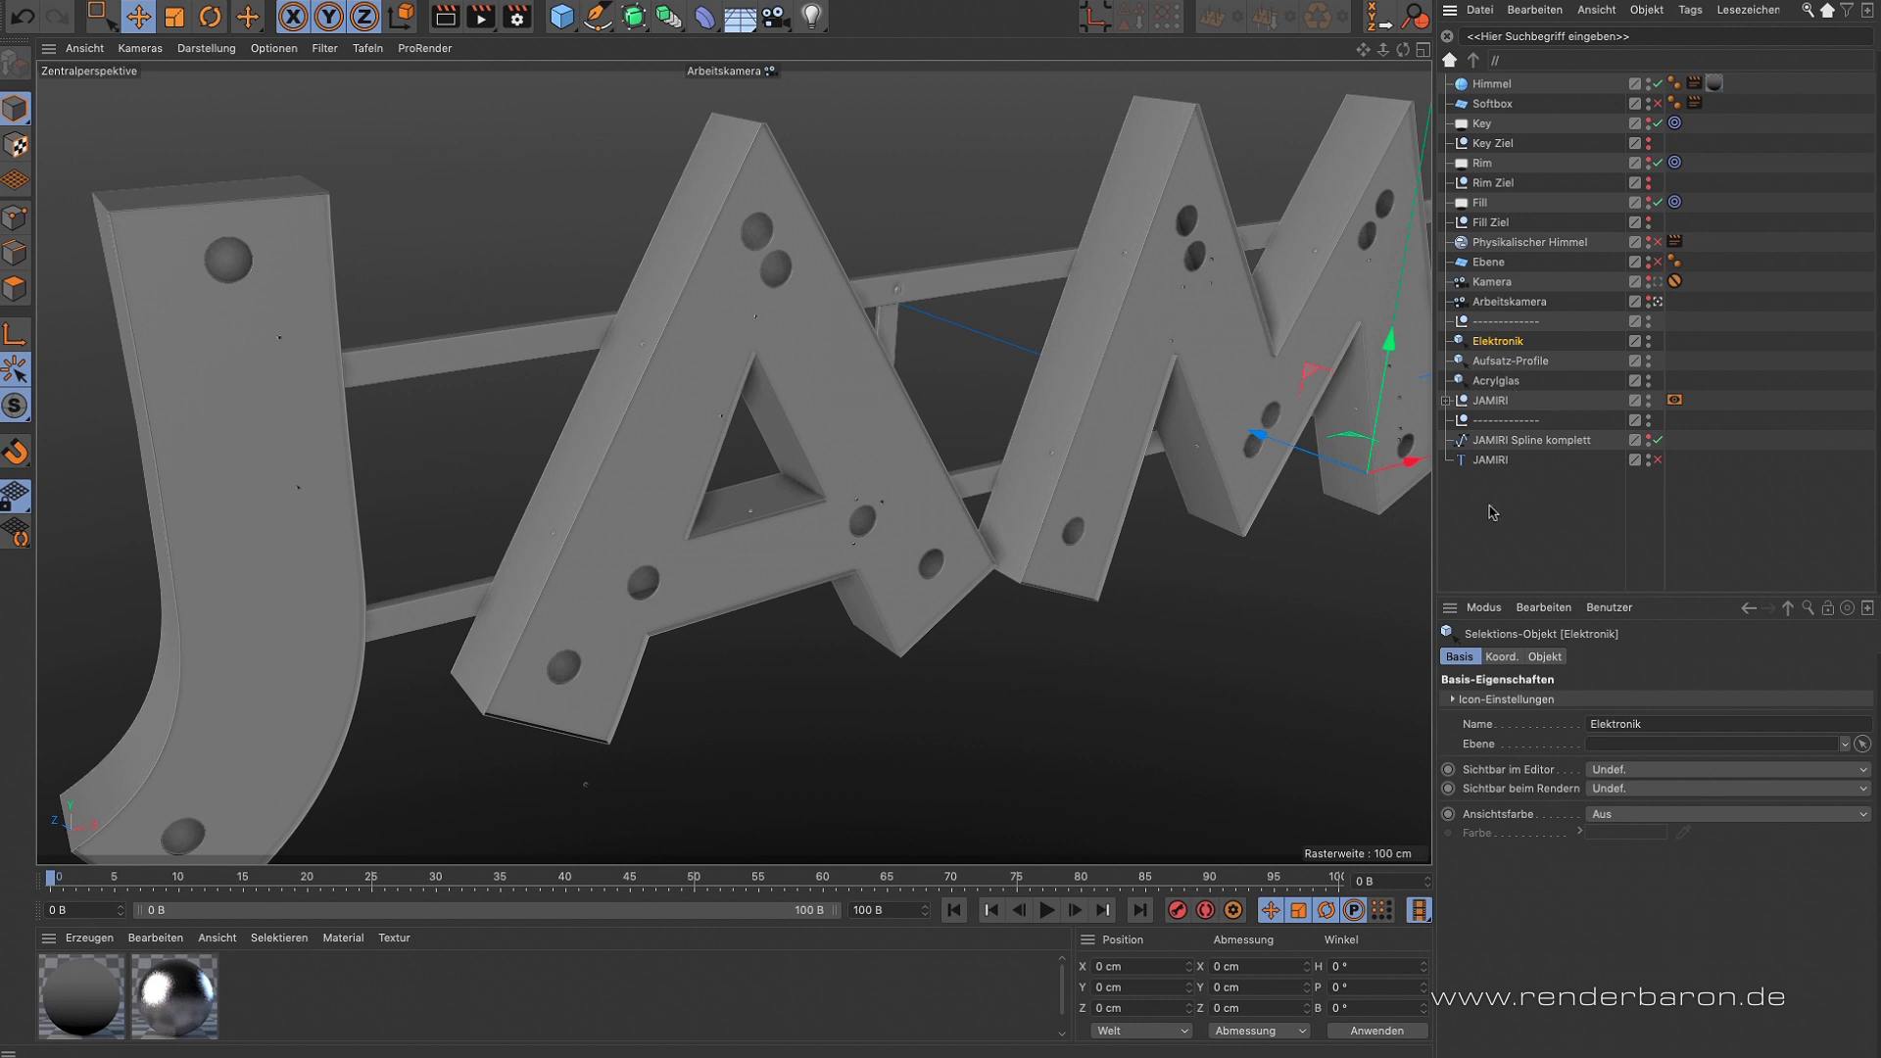
{"action": "left_click_drag", "start_coordinate": [745, 446], "coordinate": [735, 462], "text": "alt"}
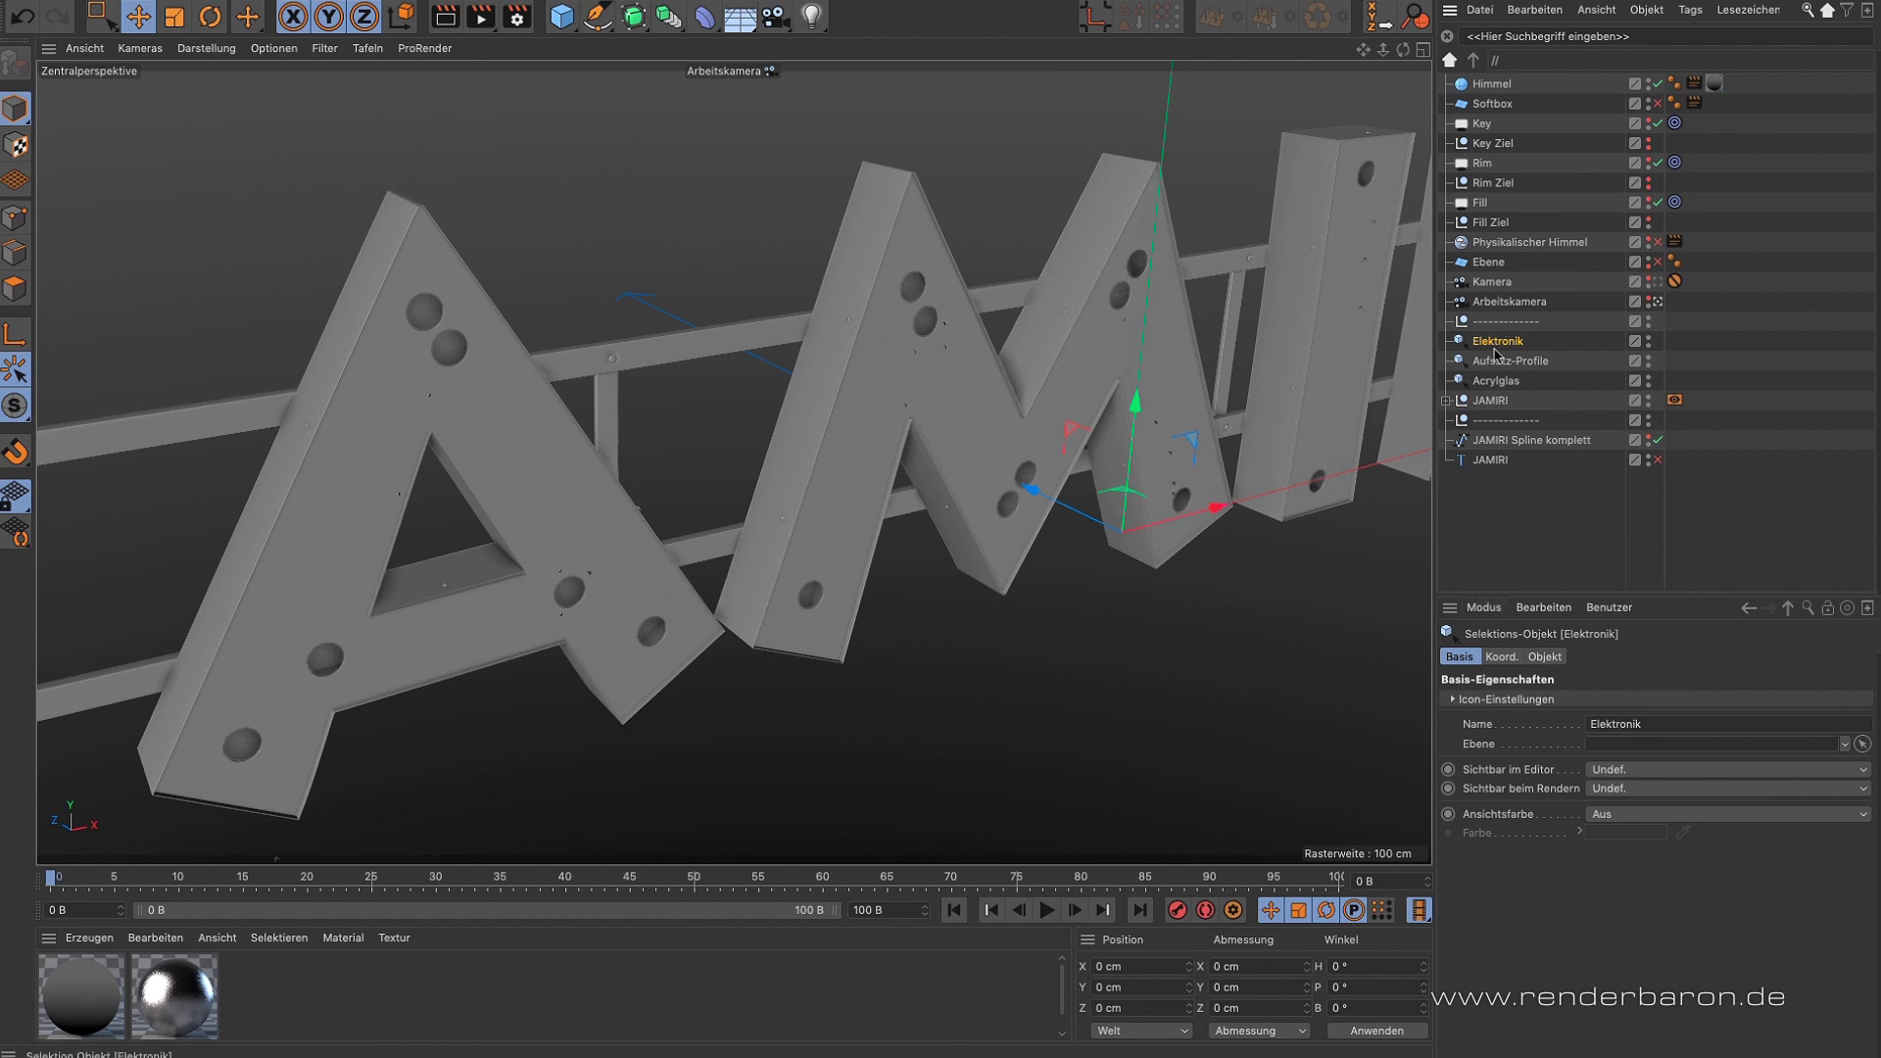
{"action": "left_click", "coordinate": [1545, 657]}
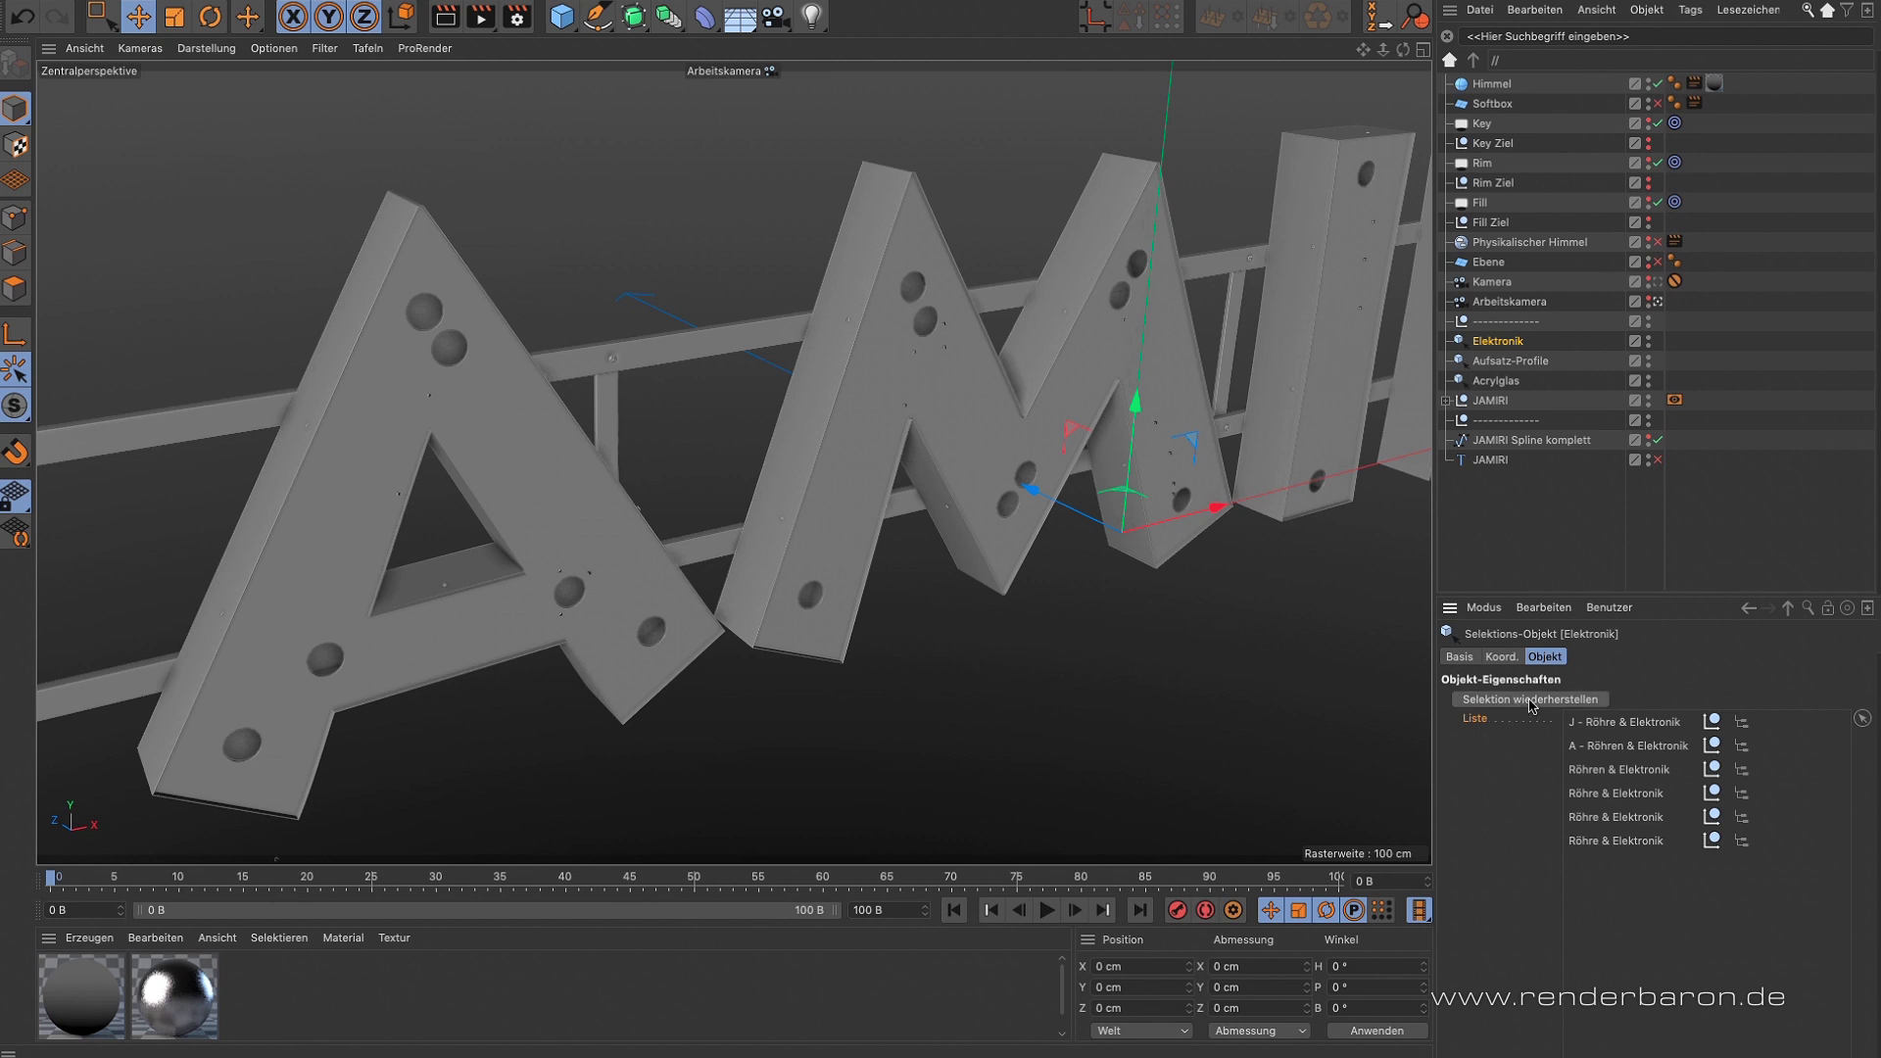
{"action": "left_click", "coordinate": [1533, 701]}
{"action": "left_click", "coordinate": [1470, 657]}
{"action": "left_click", "coordinate": [1621, 770]}
{"action": "left_click", "coordinate": [1626, 819]}
{"action": "left_click", "coordinate": [1621, 790]}
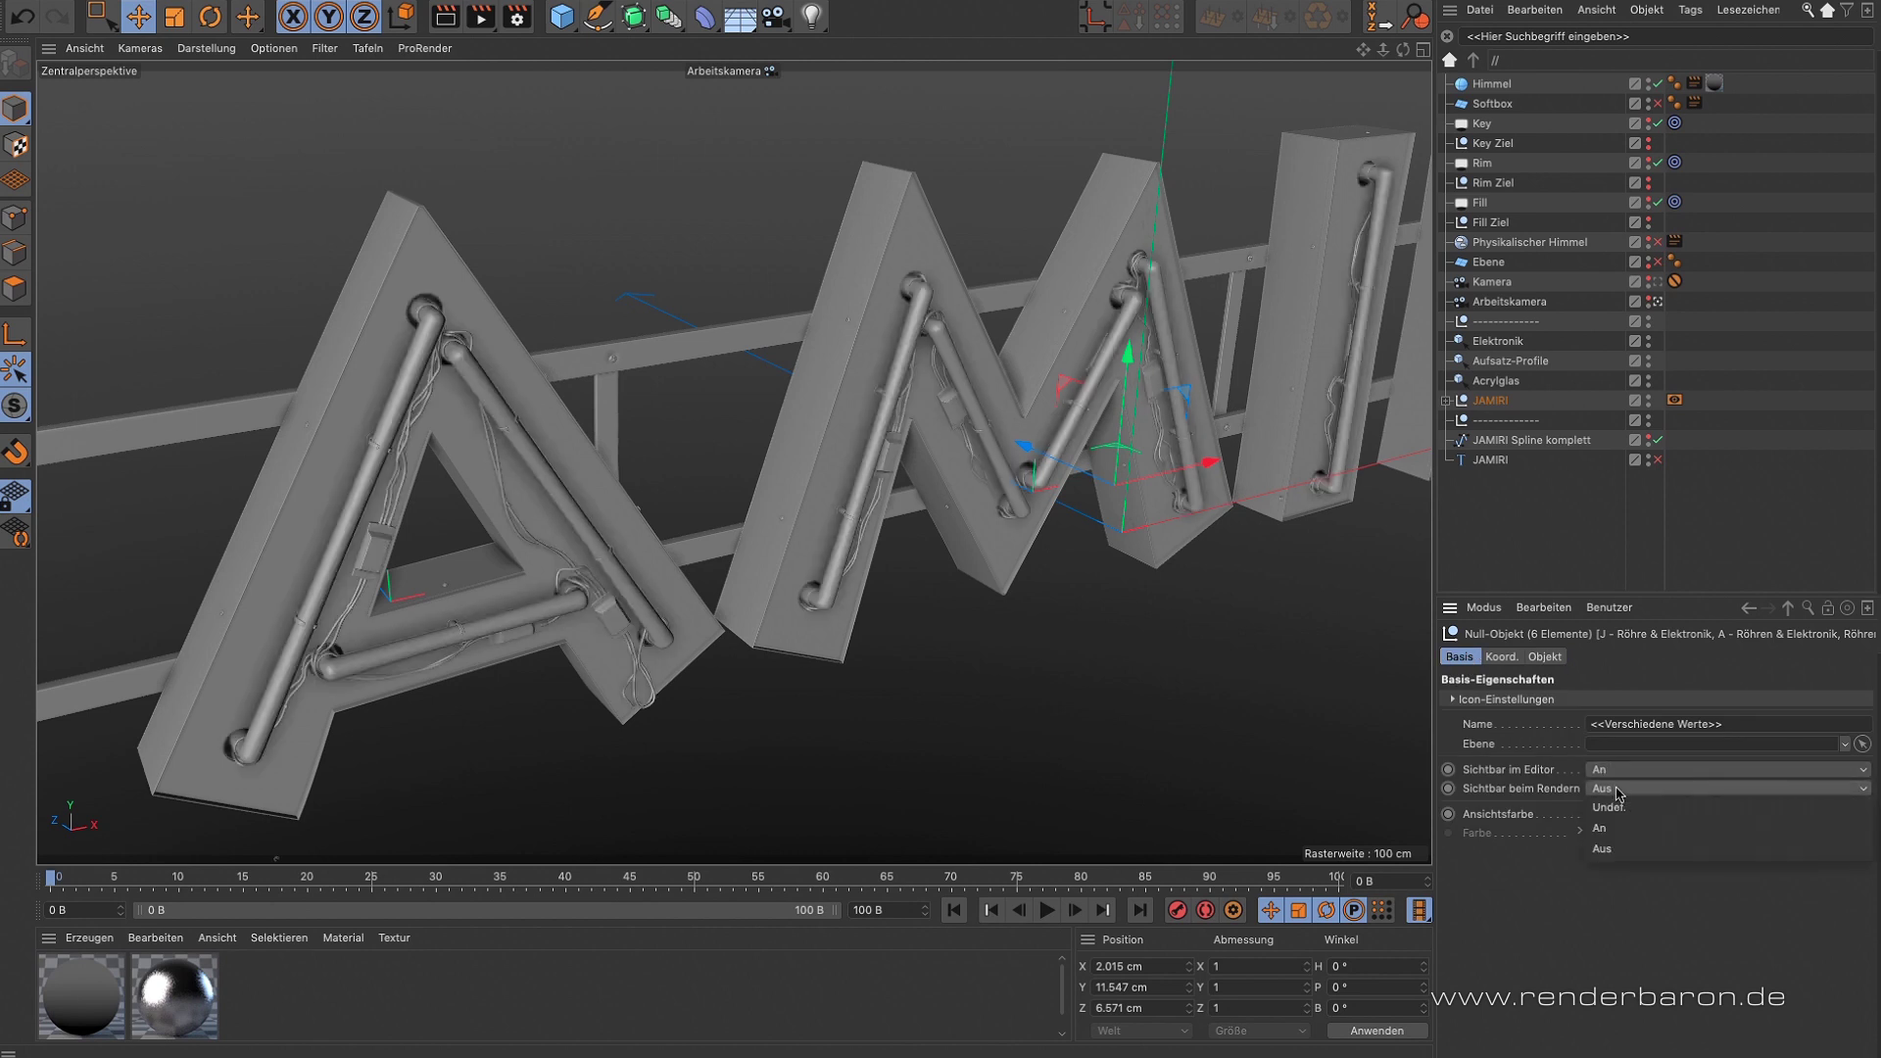
{"action": "left_click", "coordinate": [1626, 813]}
- Examine the neon tubes, cables and electronics boxes across the letters, with close-ups on the letter R
{"action": "left_click", "coordinate": [995, 540]}
{"action": "left_click_drag", "start_coordinate": [995, 540], "coordinate": [894, 489], "text": "alt"}
{"action": "scroll", "coordinate": [894, 490], "scroll_direction": "up", "scroll_amount": 2}
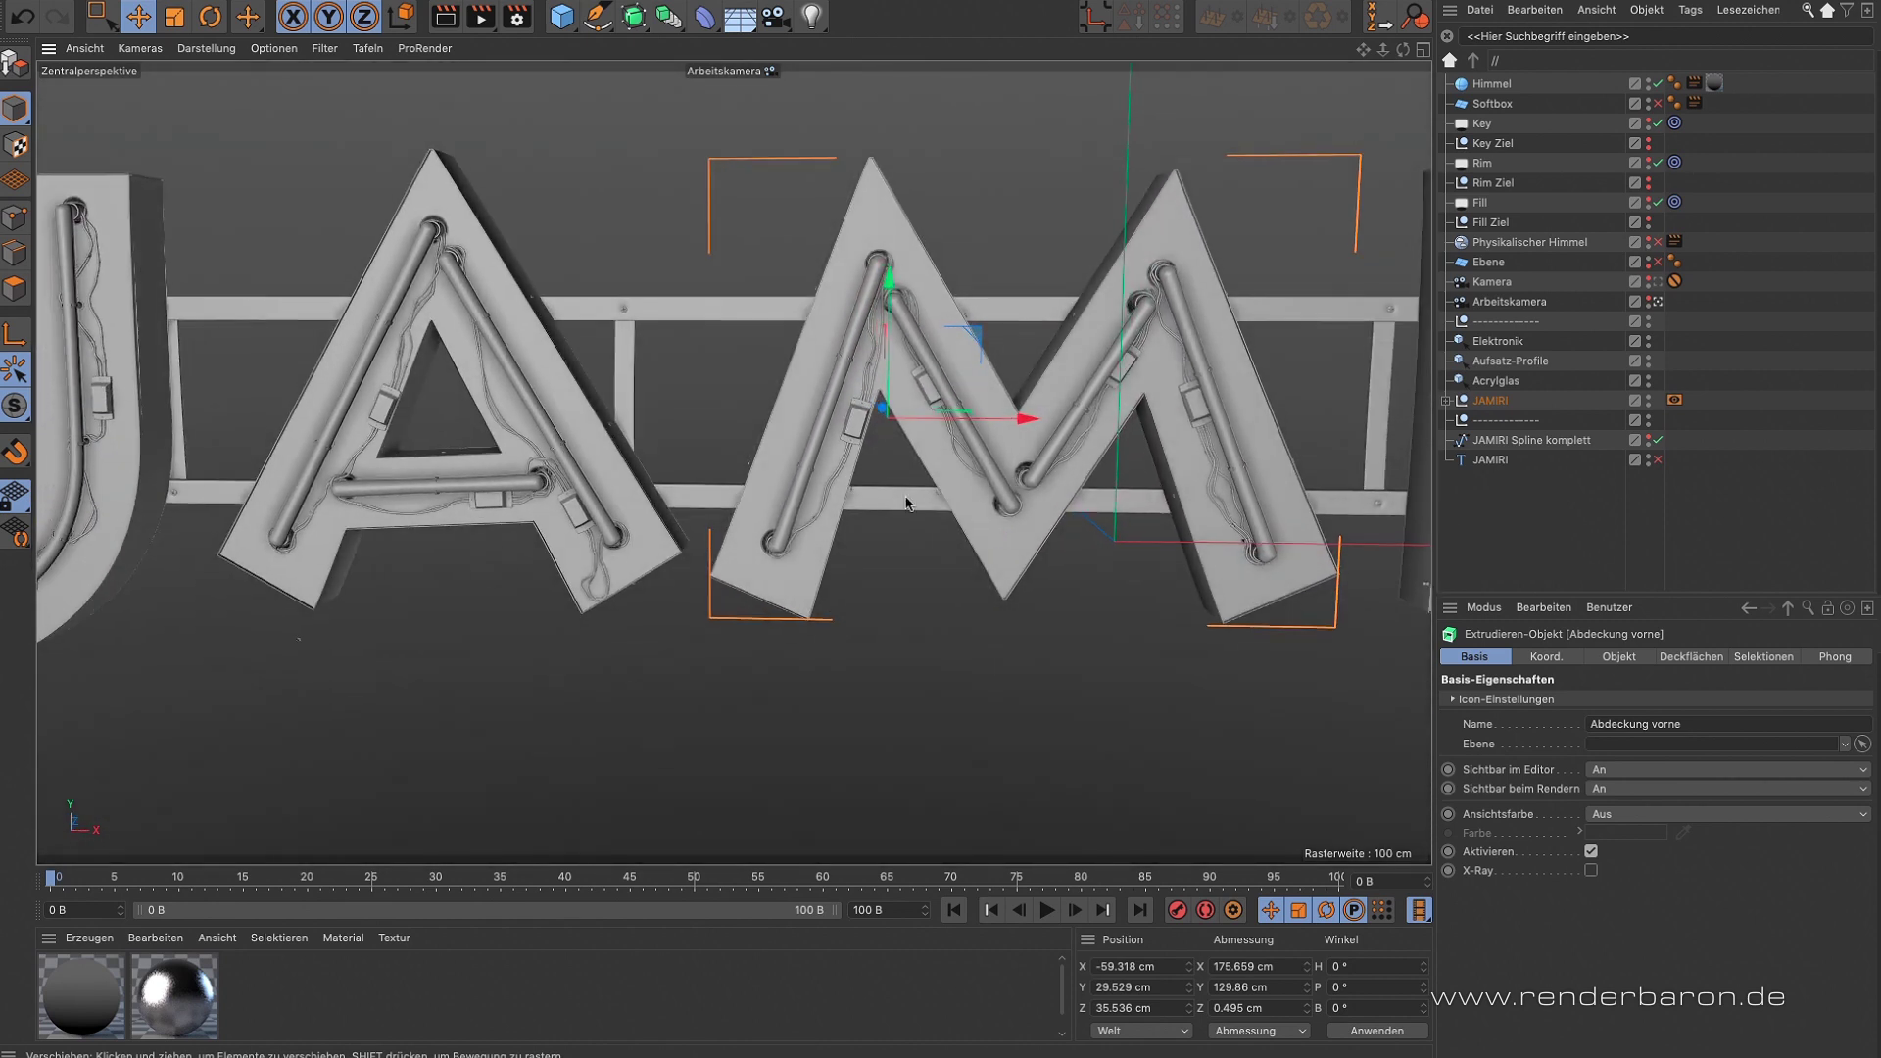
{"action": "scroll", "coordinate": [957, 497], "scroll_direction": "down", "scroll_amount": 3}
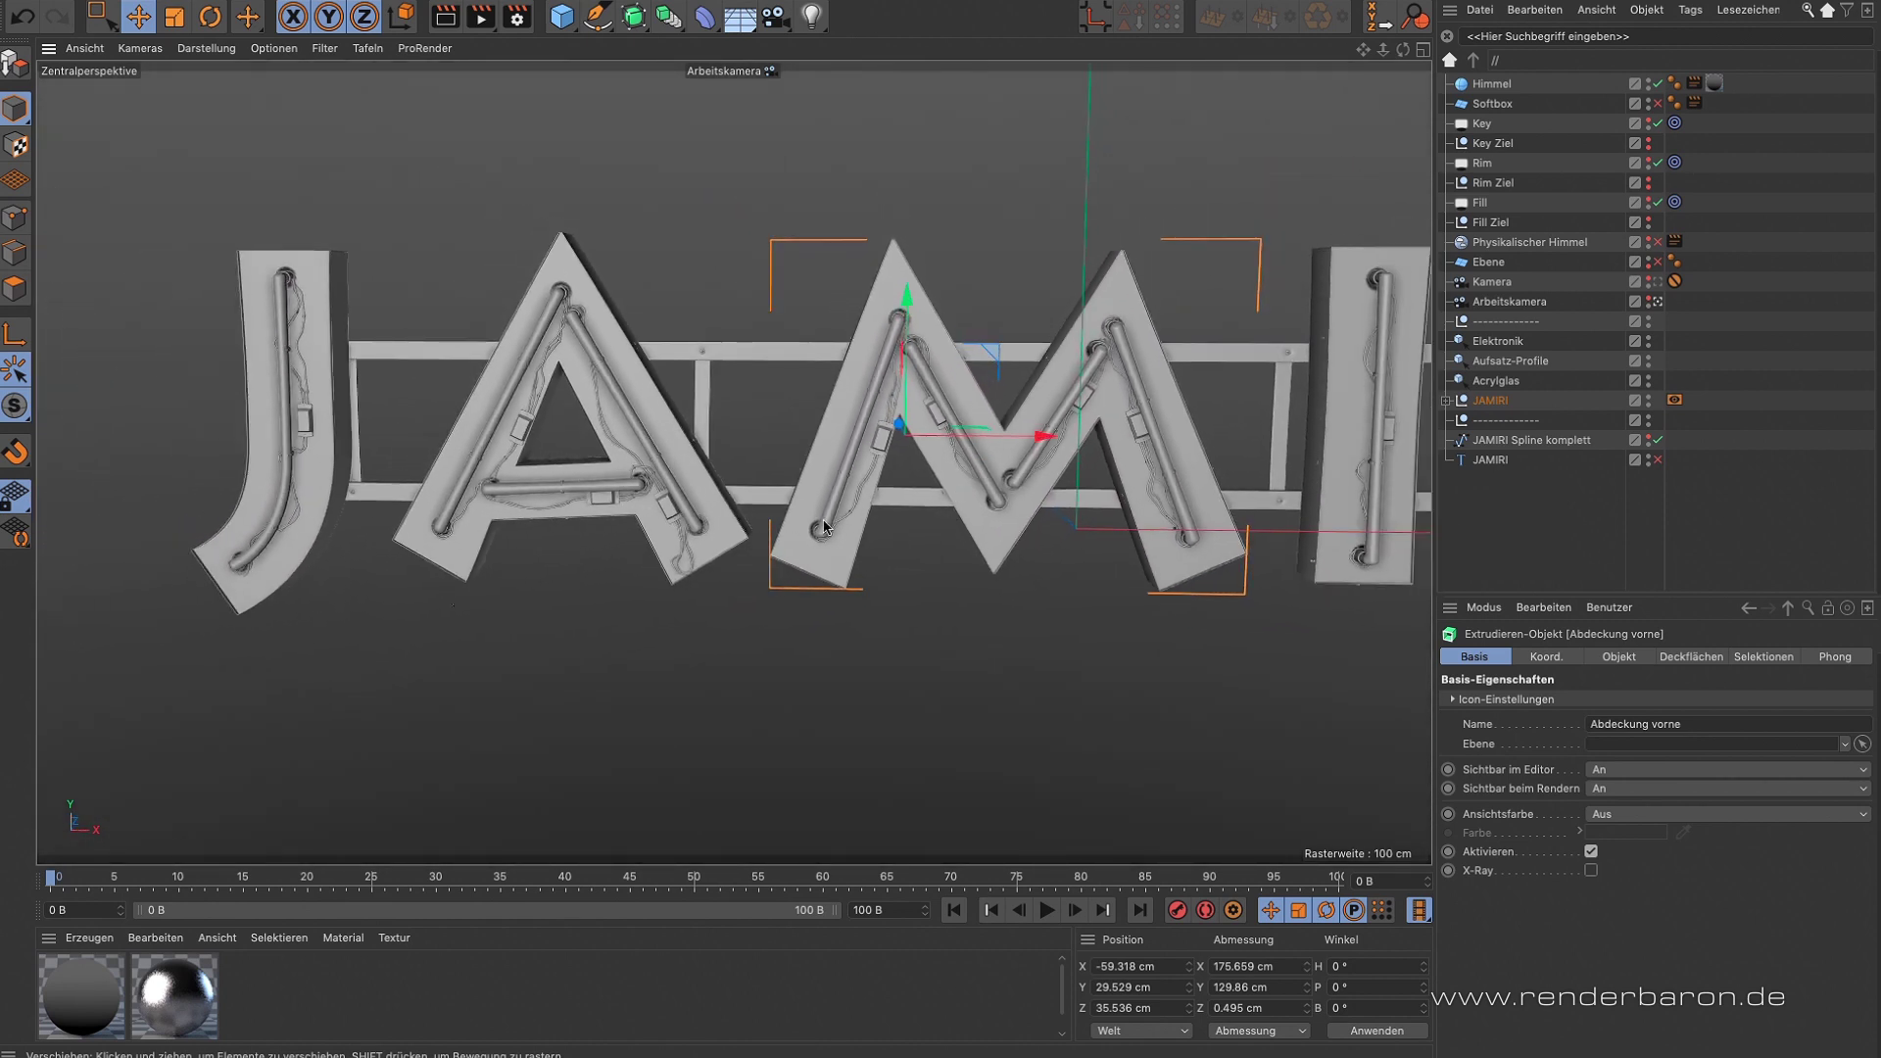
{"action": "middle_click_drag", "start_coordinate": [1151, 497], "coordinate": [426, 461], "text": "alt"}
{"action": "scroll", "coordinate": [995, 382], "scroll_direction": "up", "scroll_amount": 10}
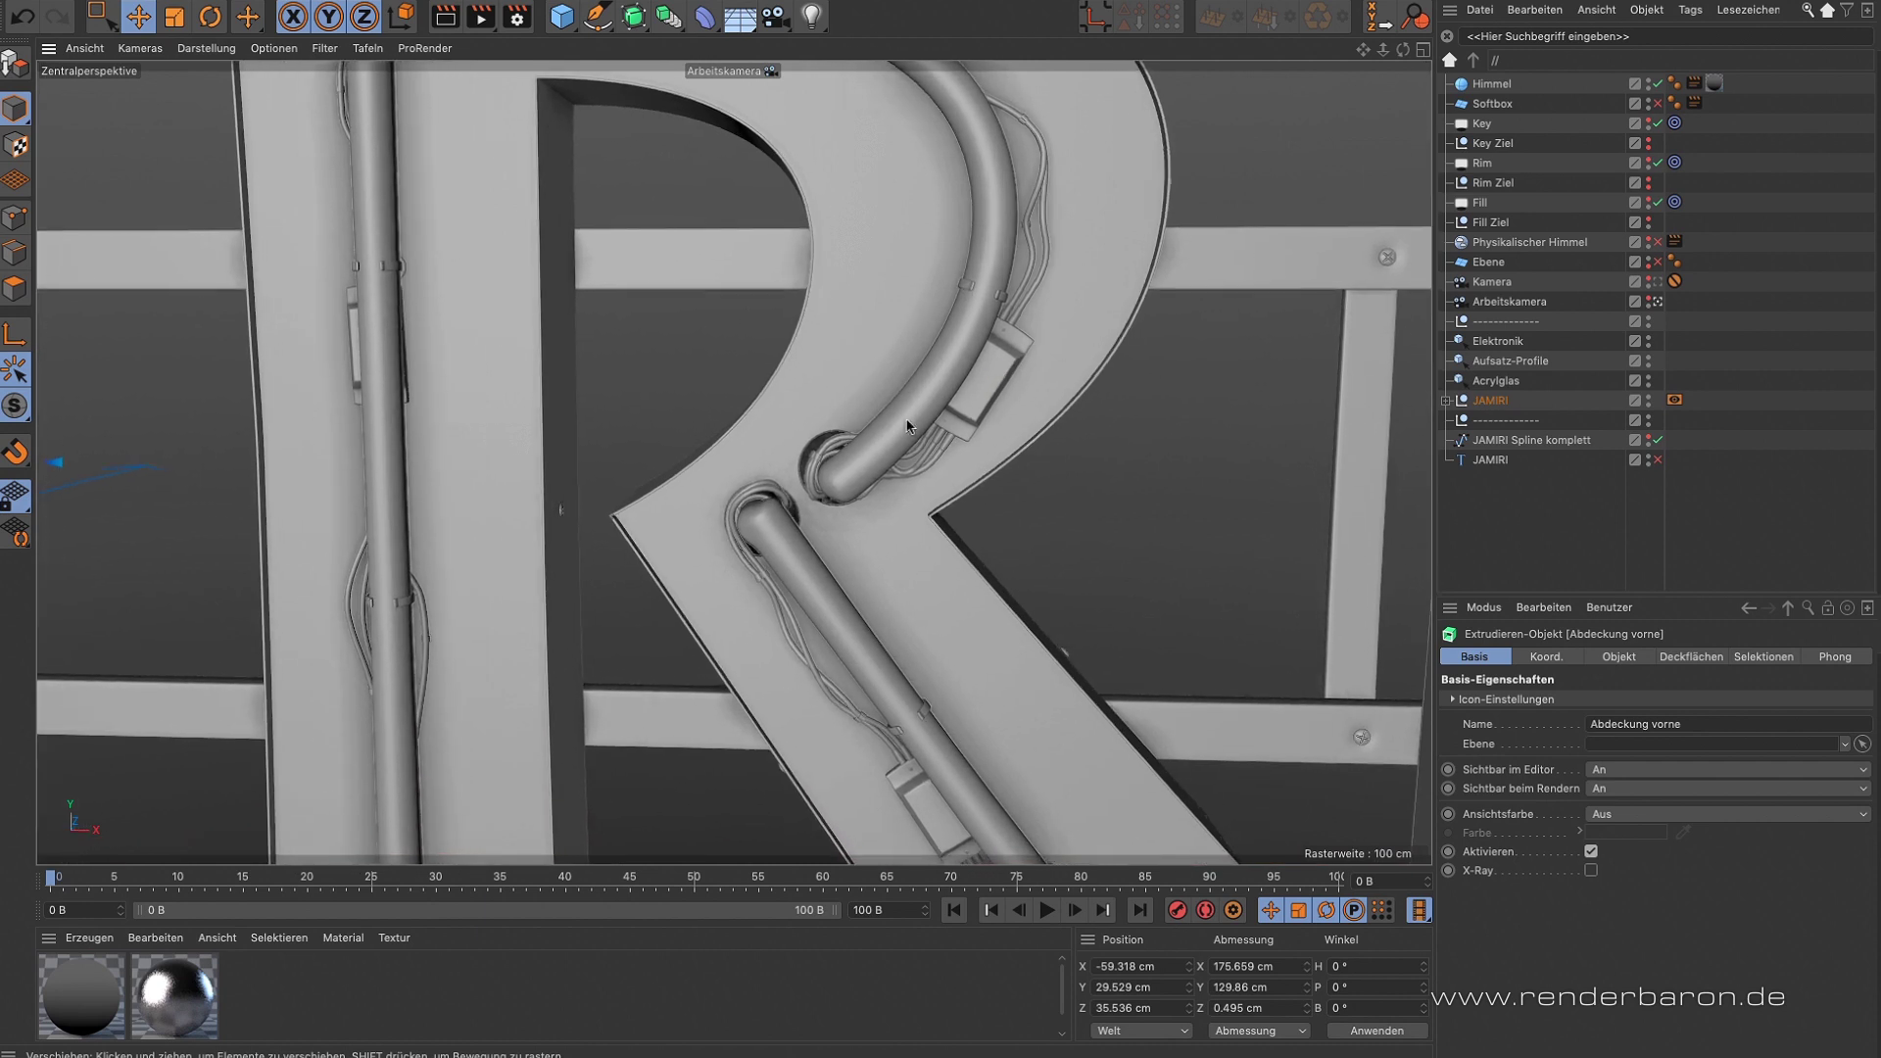
{"action": "left_click_drag", "start_coordinate": [907, 426], "coordinate": [867, 381], "text": "alt"}
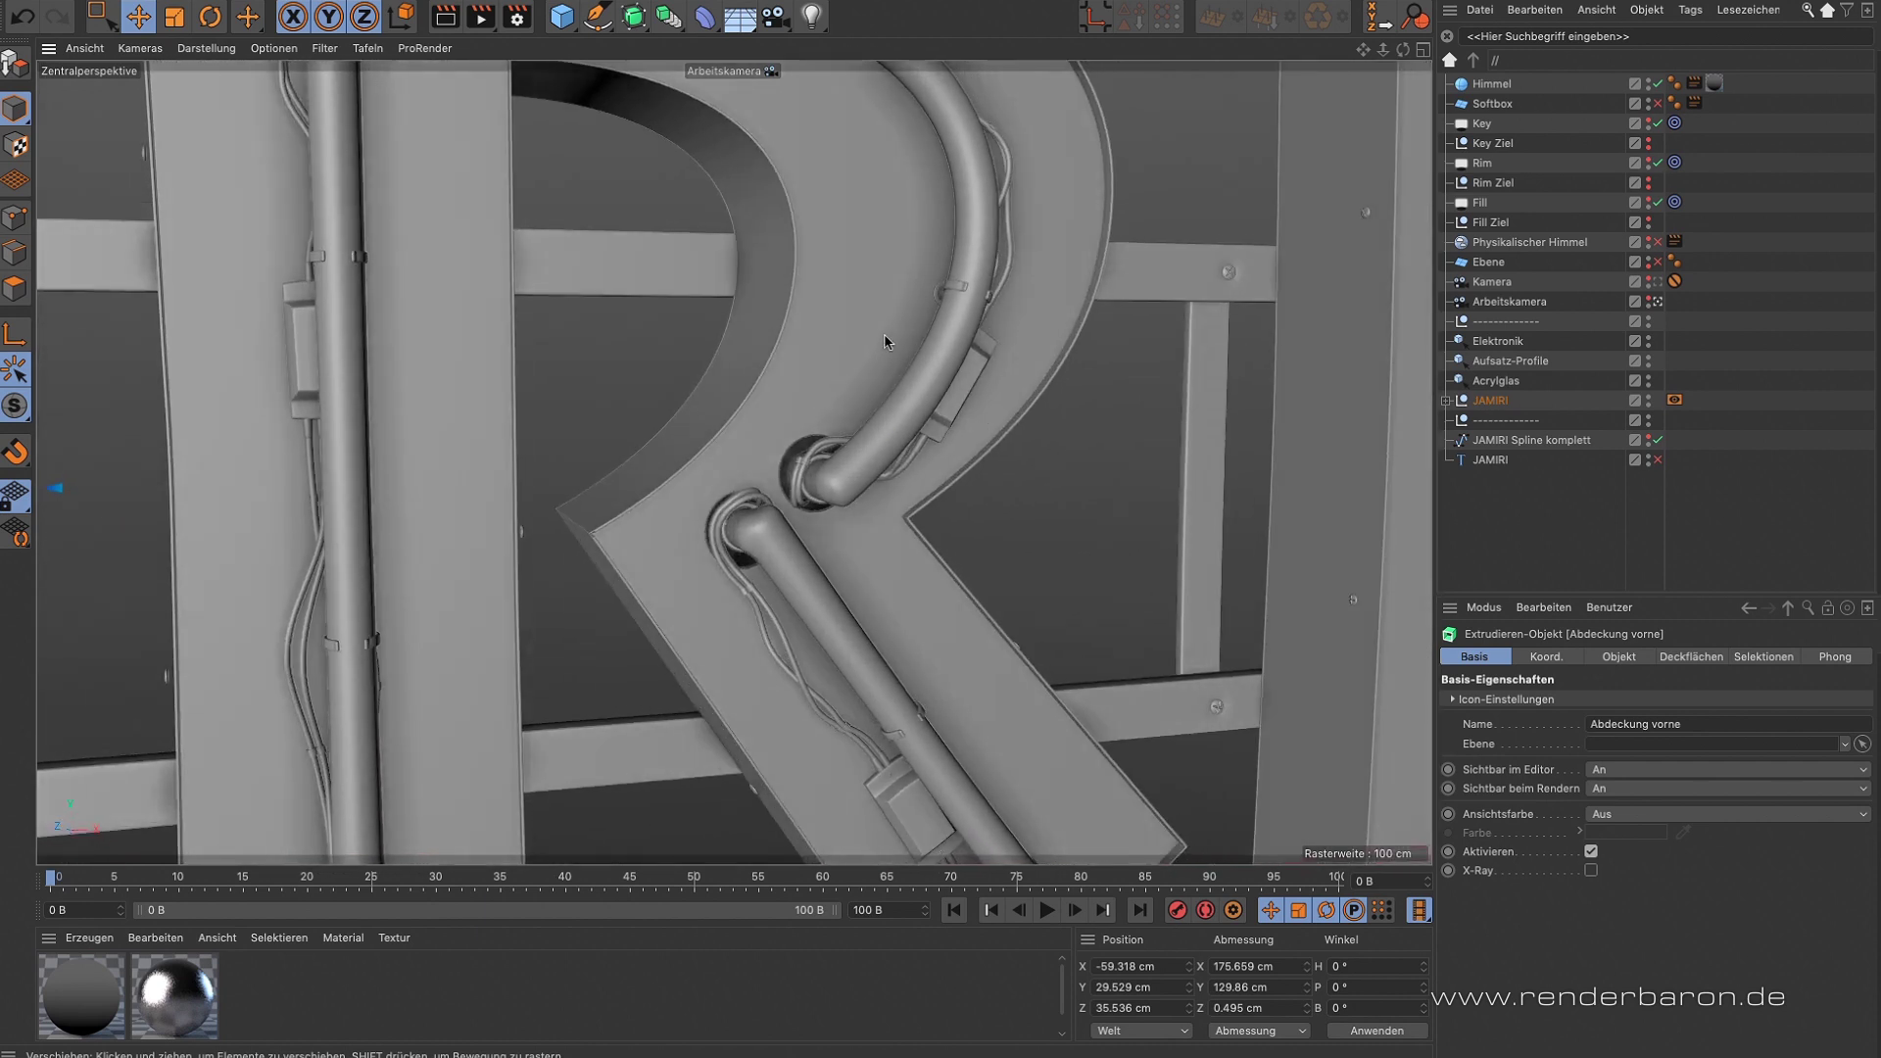
{"action": "left_click_drag", "start_coordinate": [456, 437], "coordinate": [661, 574], "text": "alt"}
{"action": "scroll", "coordinate": [662, 555], "scroll_direction": "up", "scroll_amount": 3}
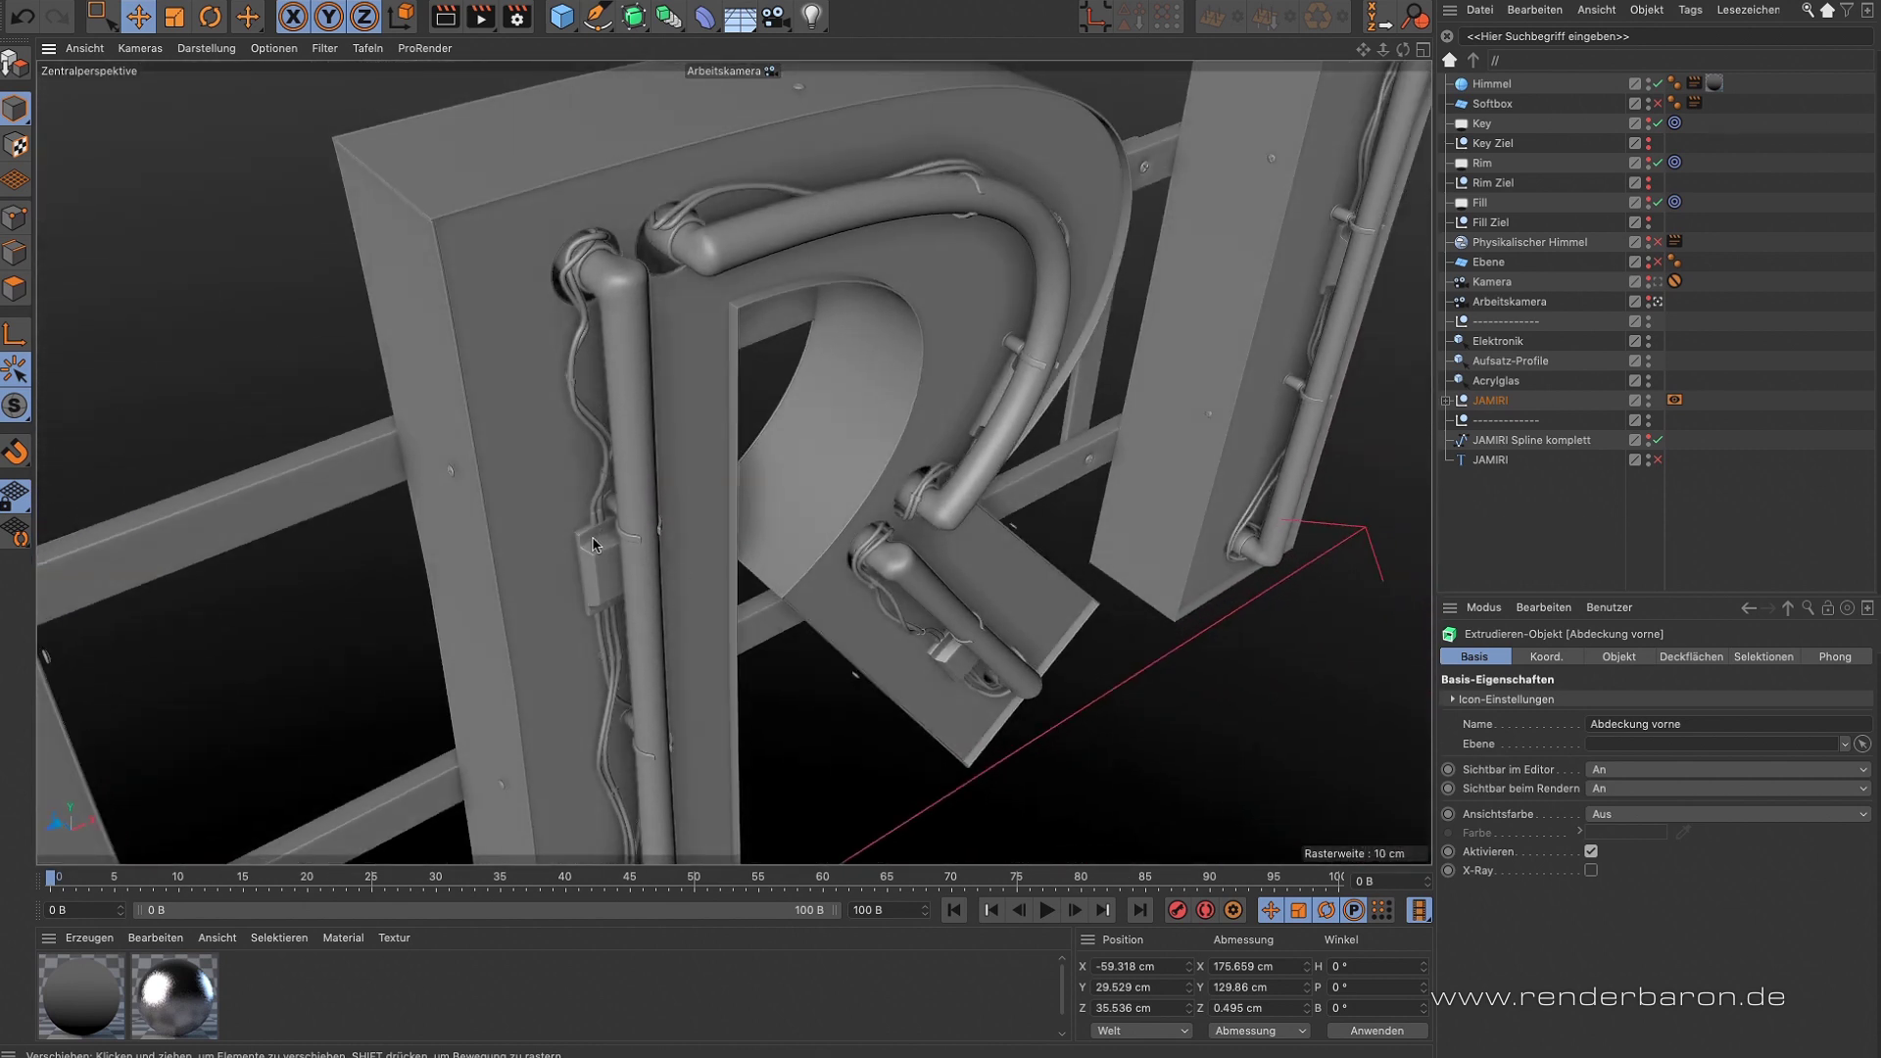
{"action": "scroll", "coordinate": [600, 538], "scroll_direction": "up", "scroll_amount": 5}
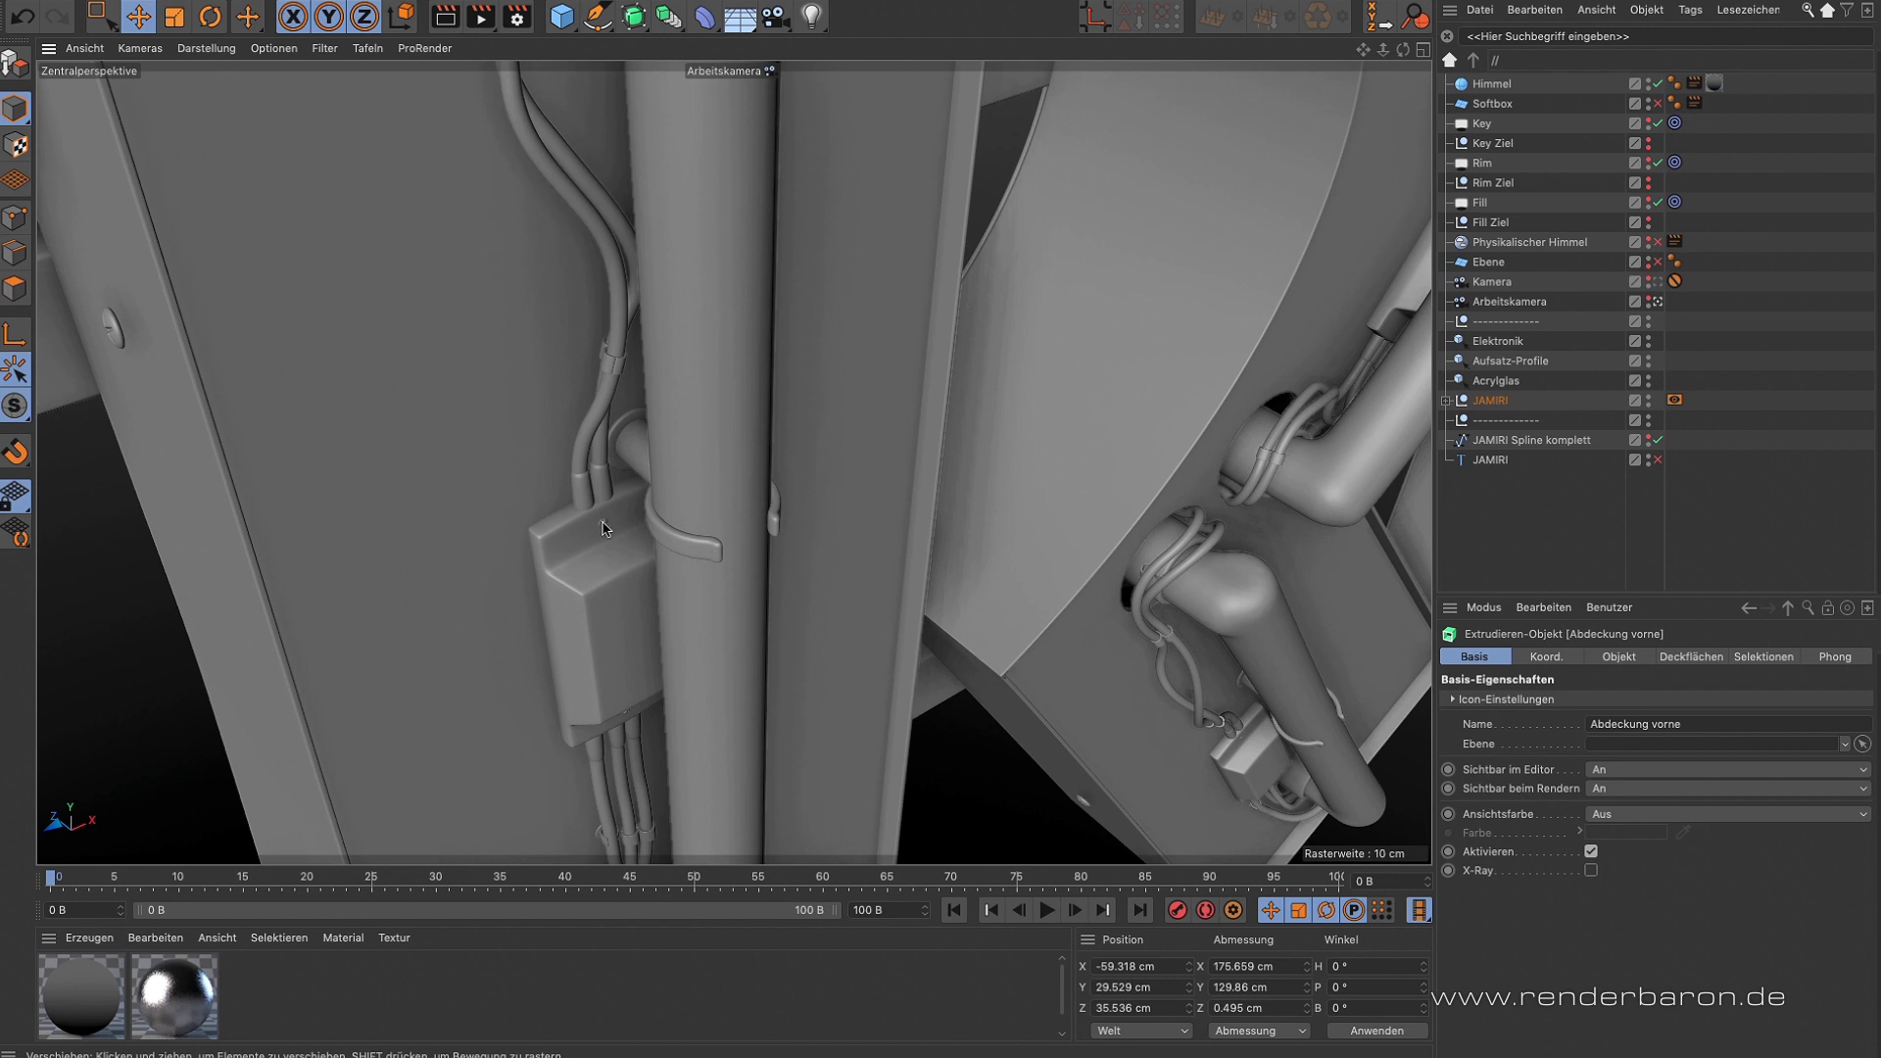
{"action": "left_click_drag", "start_coordinate": [612, 530], "coordinate": [666, 607], "text": "alt"}
{"action": "scroll", "coordinate": [702, 394], "scroll_direction": "down", "scroll_amount": 5}
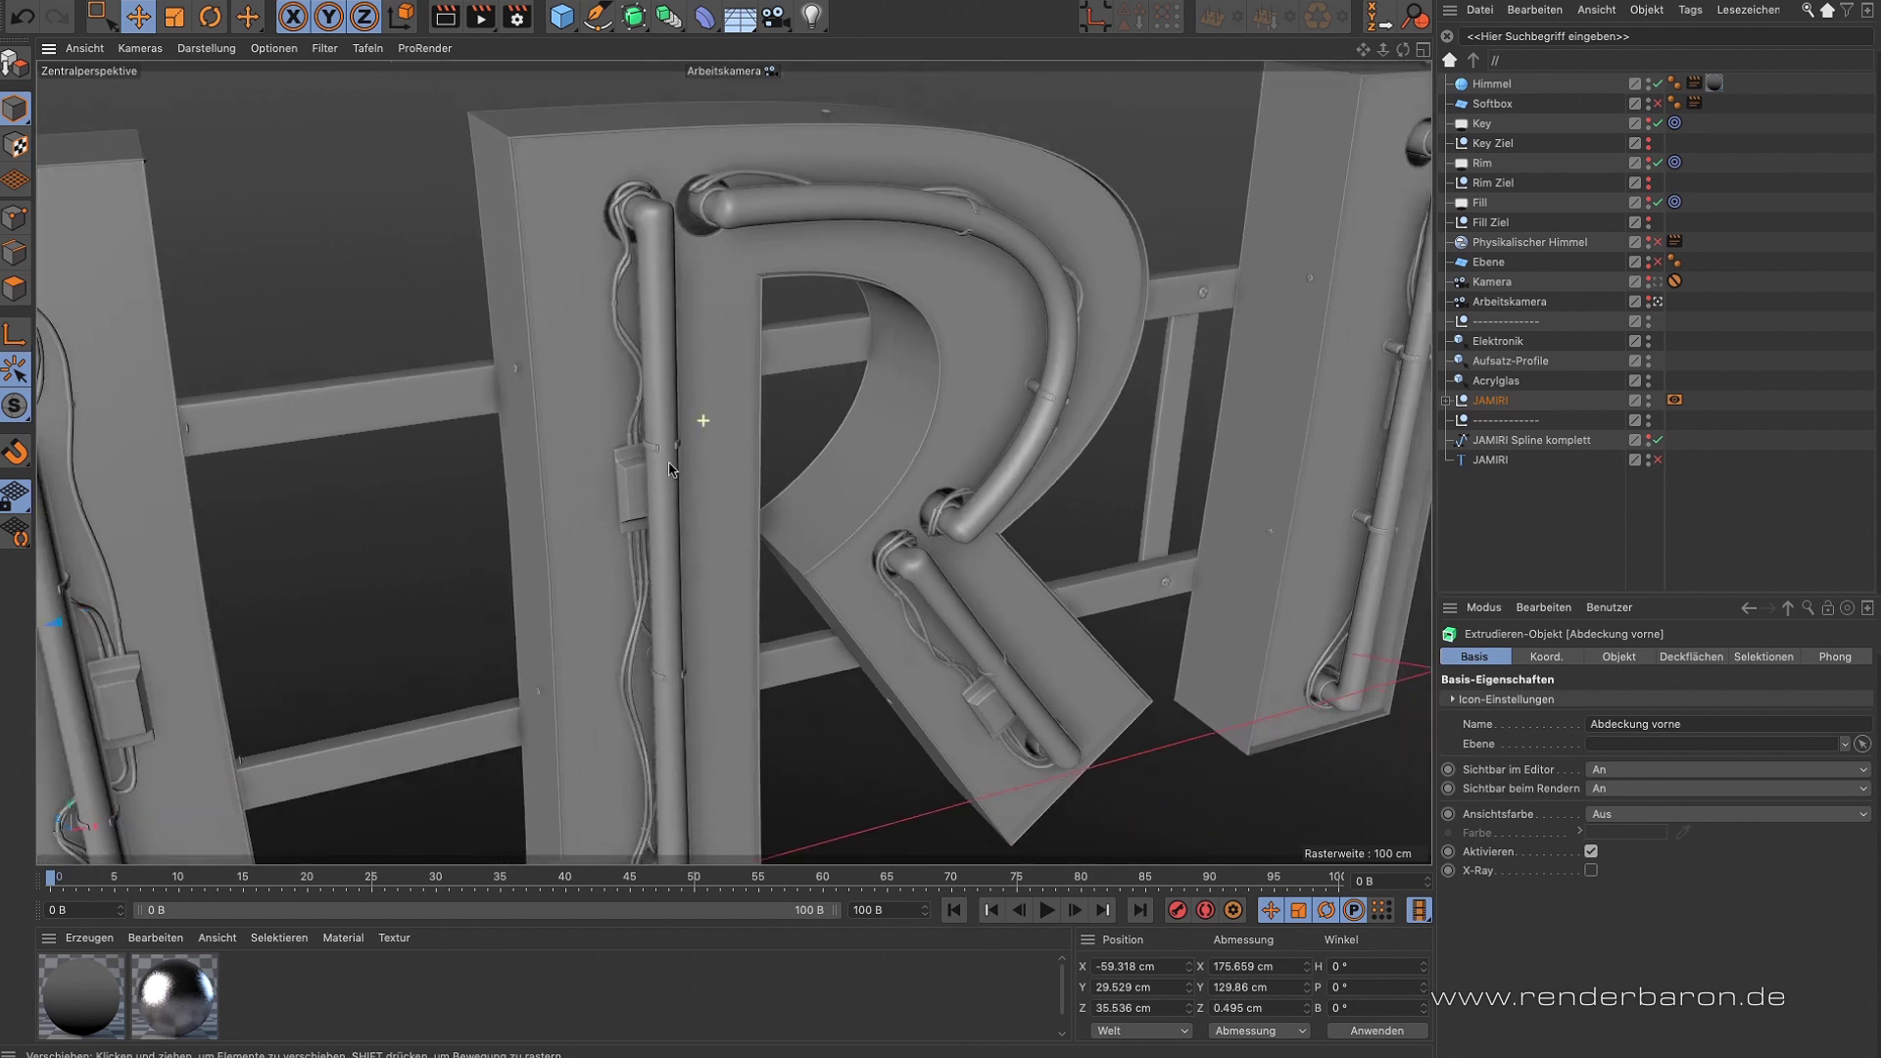
{"action": "scroll", "coordinate": [768, 529], "scroll_direction": "up", "scroll_amount": 2}
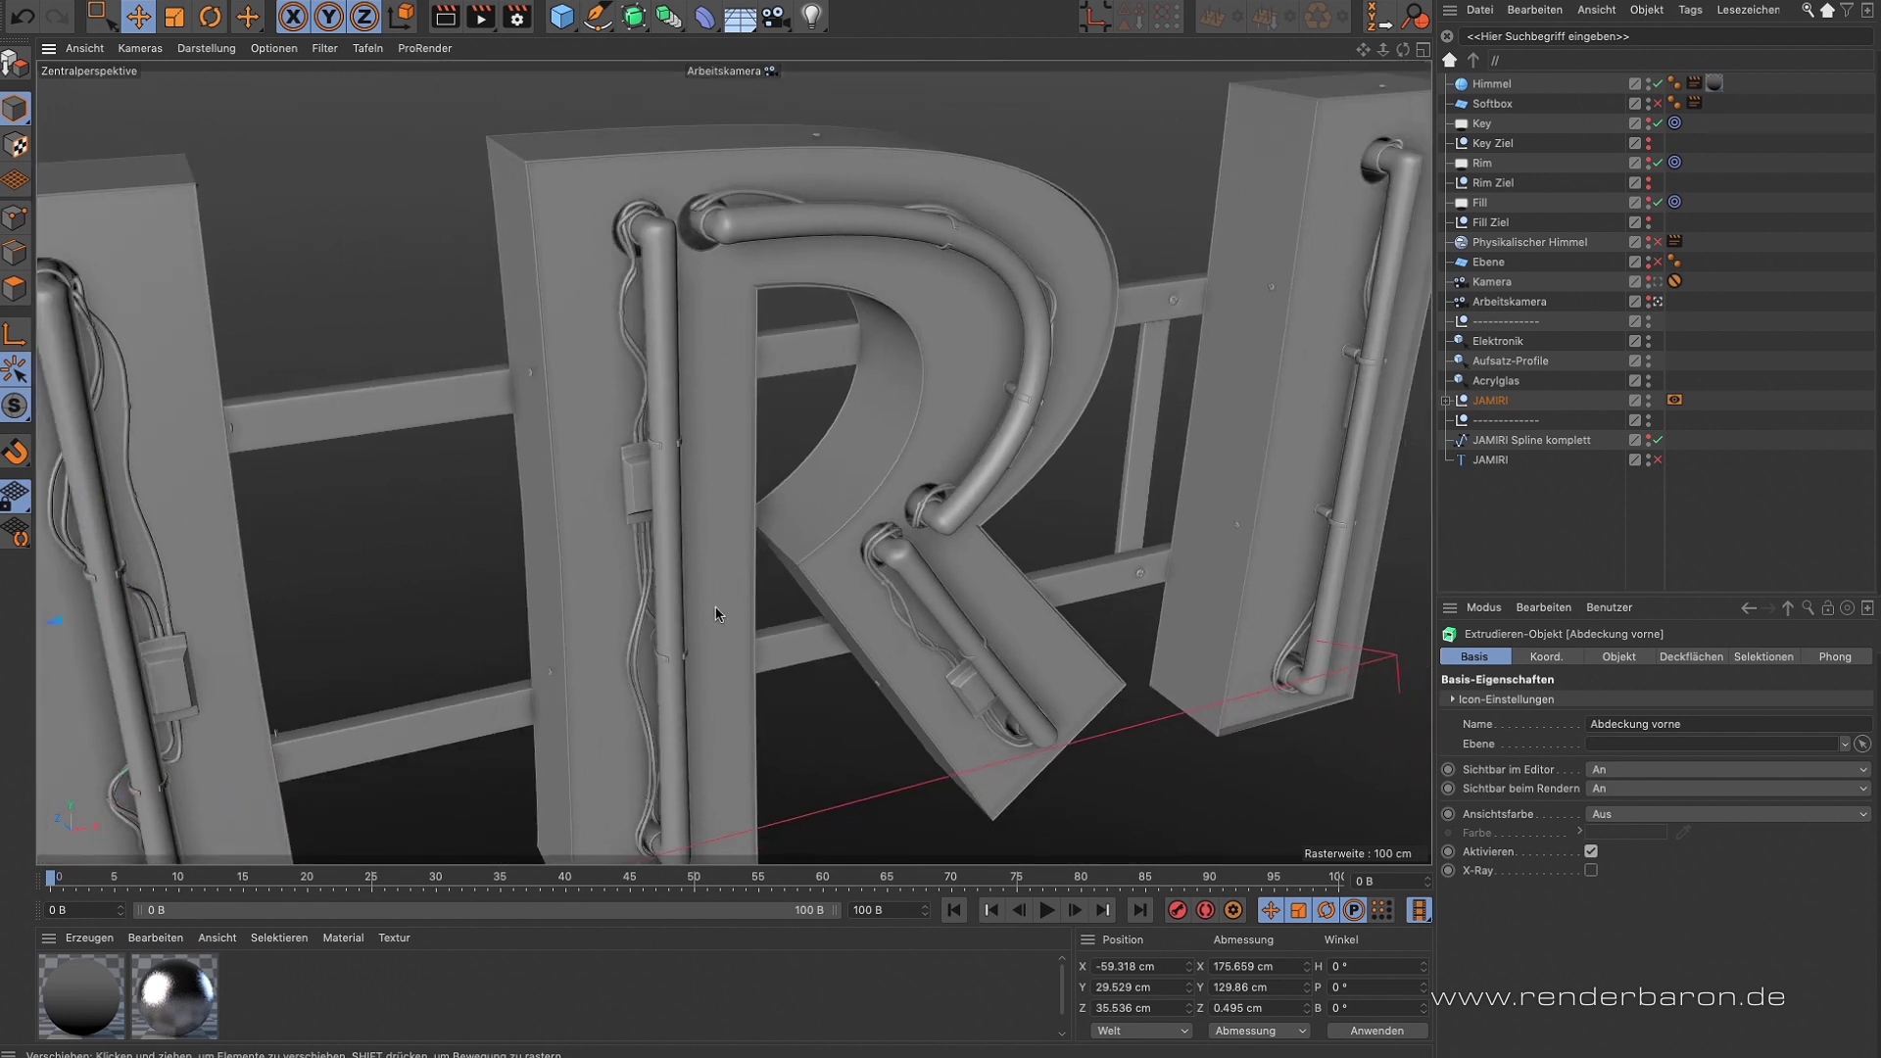
- Examine the cable routing, tube holders and electronics boxes on the letter A in close-up
{"action": "left_click_drag", "start_coordinate": [711, 616], "coordinate": [1722, 383], "text": "alt"}
{"action": "left_click_drag", "start_coordinate": [657, 418], "coordinate": [1772, 380], "text": "alt"}
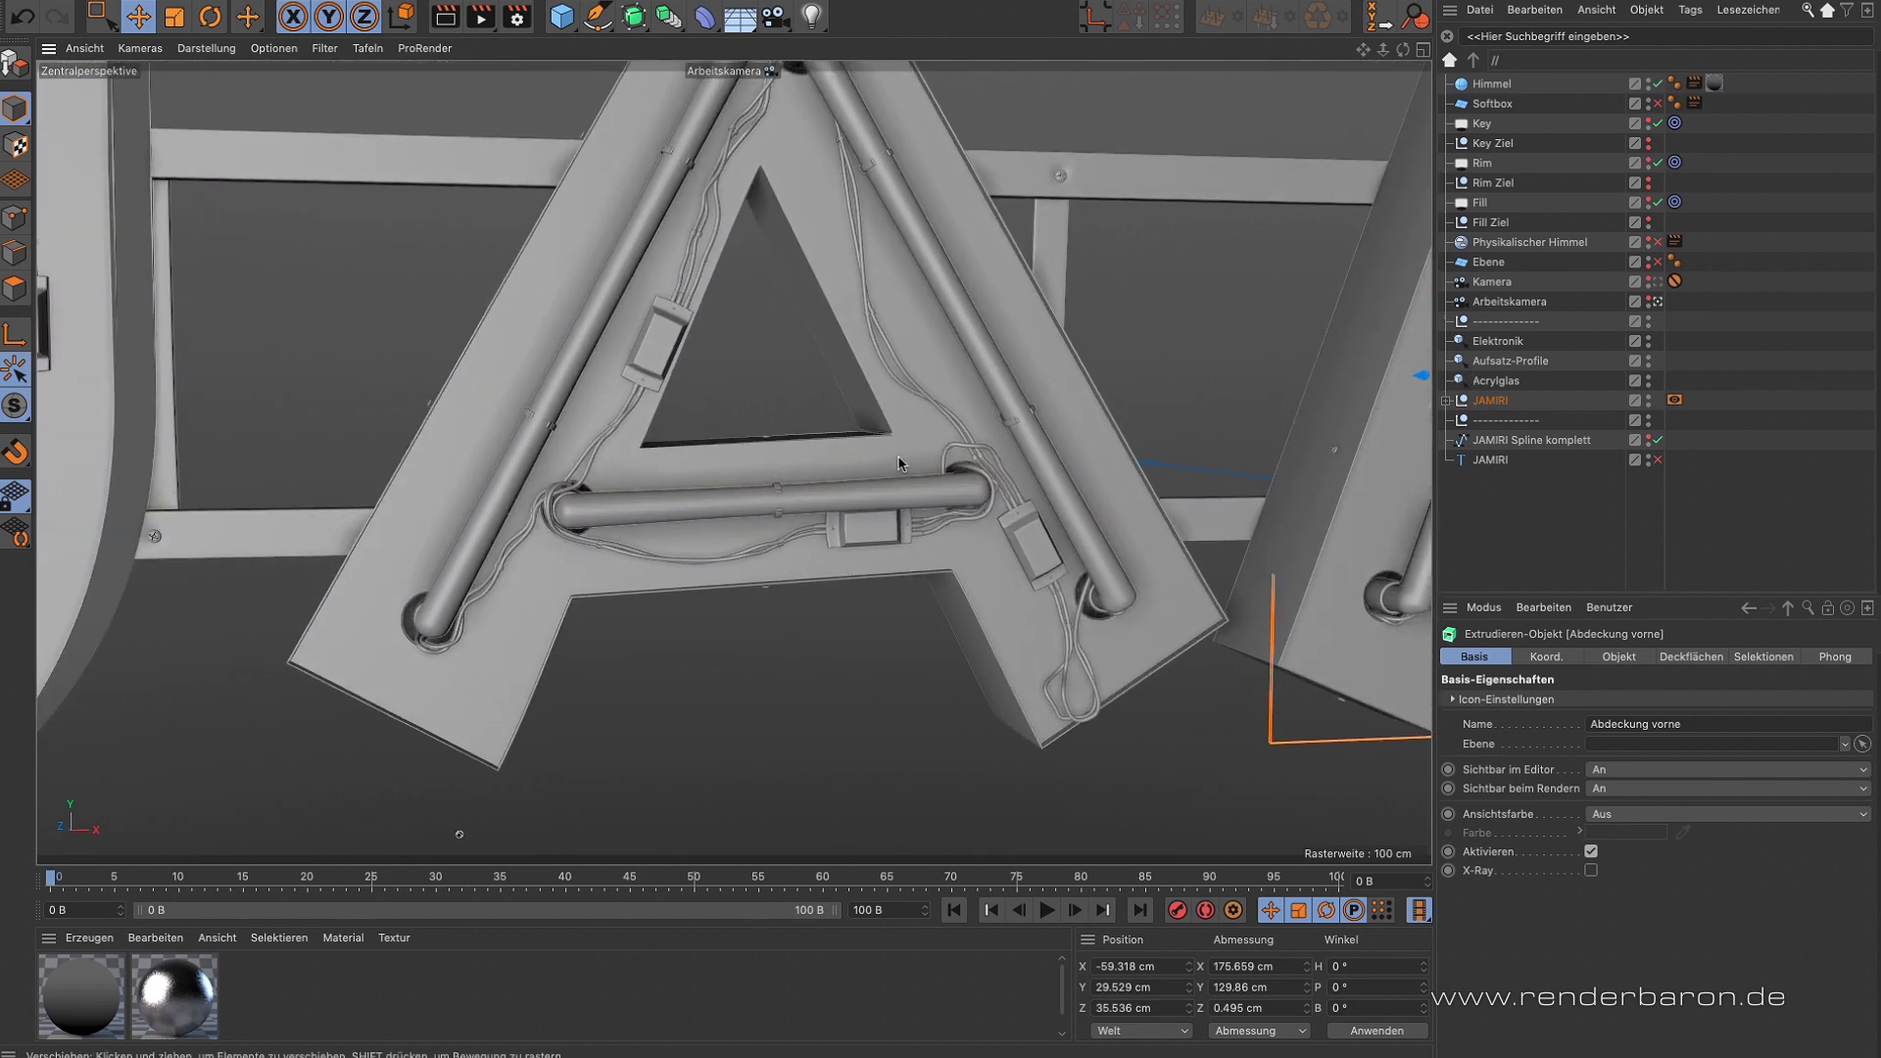
{"action": "scroll", "coordinate": [898, 463], "scroll_direction": "up", "scroll_amount": 5}
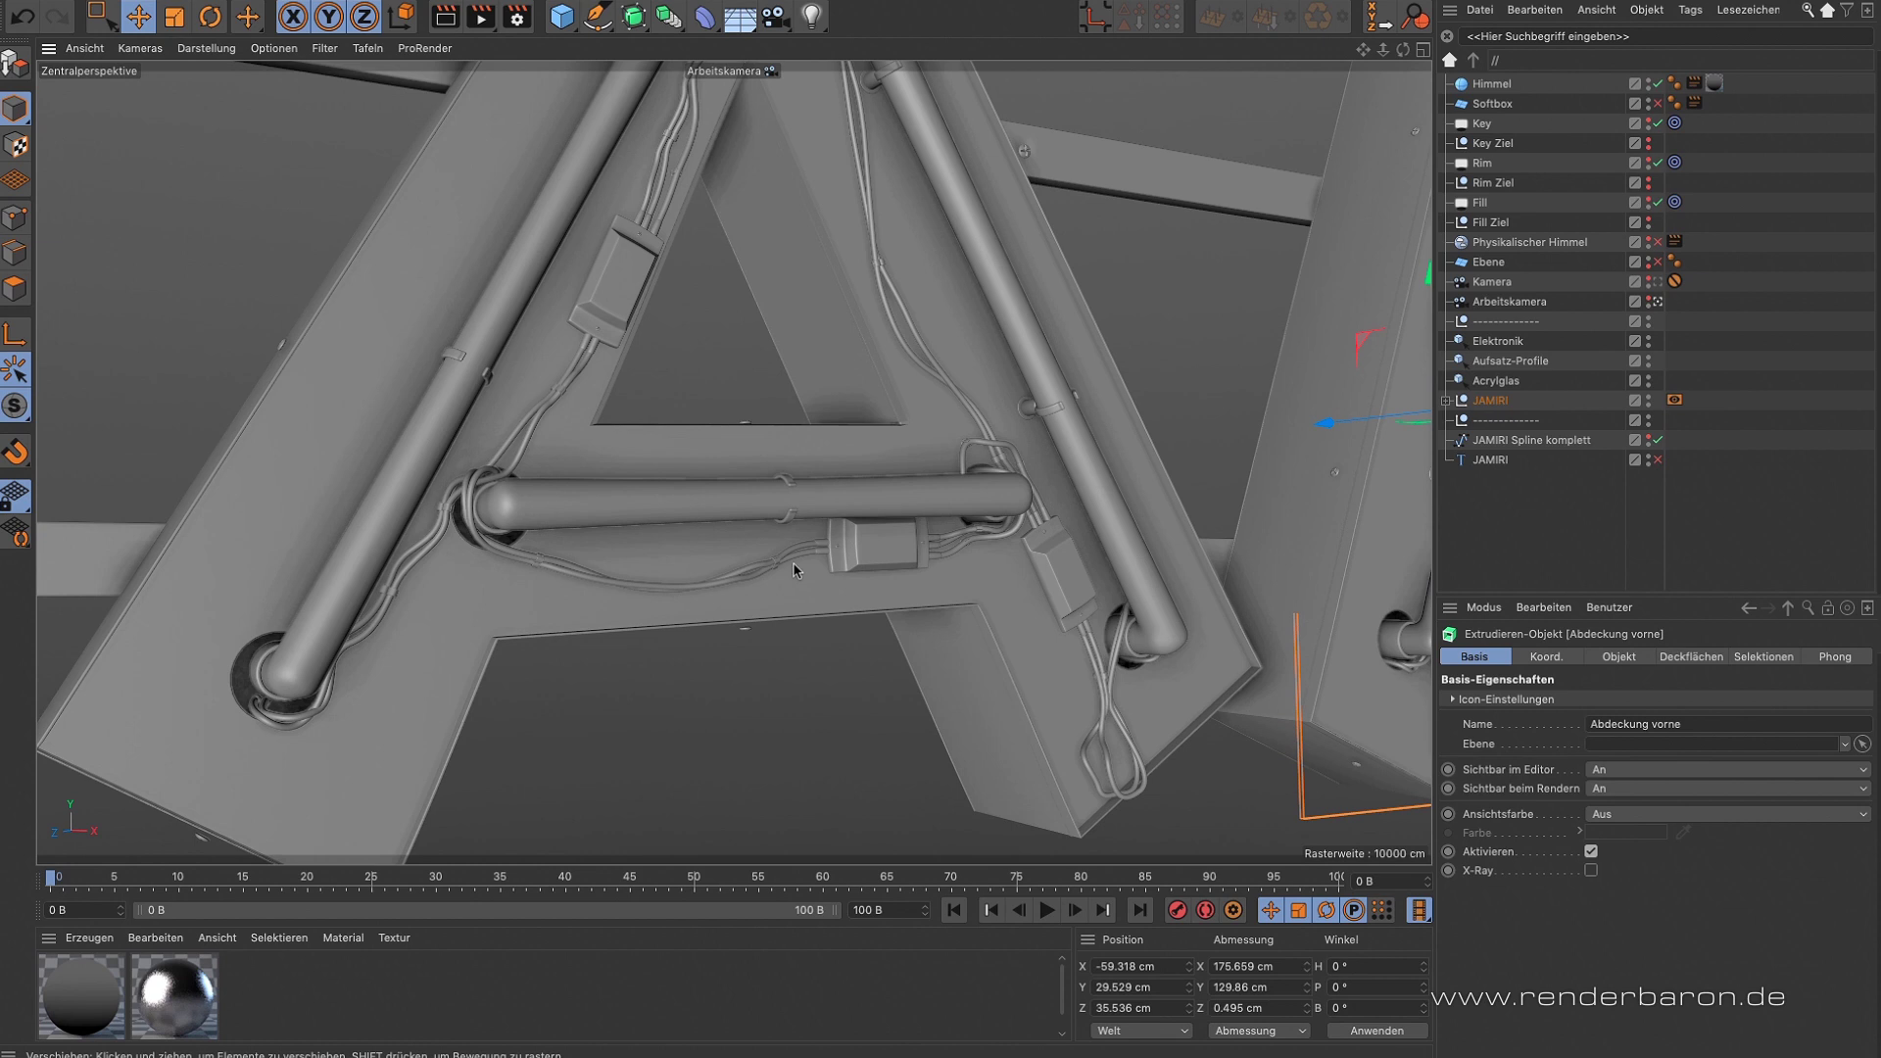
{"action": "left_click_drag", "start_coordinate": [1036, 516], "coordinate": [1022, 603], "text": "alt"}
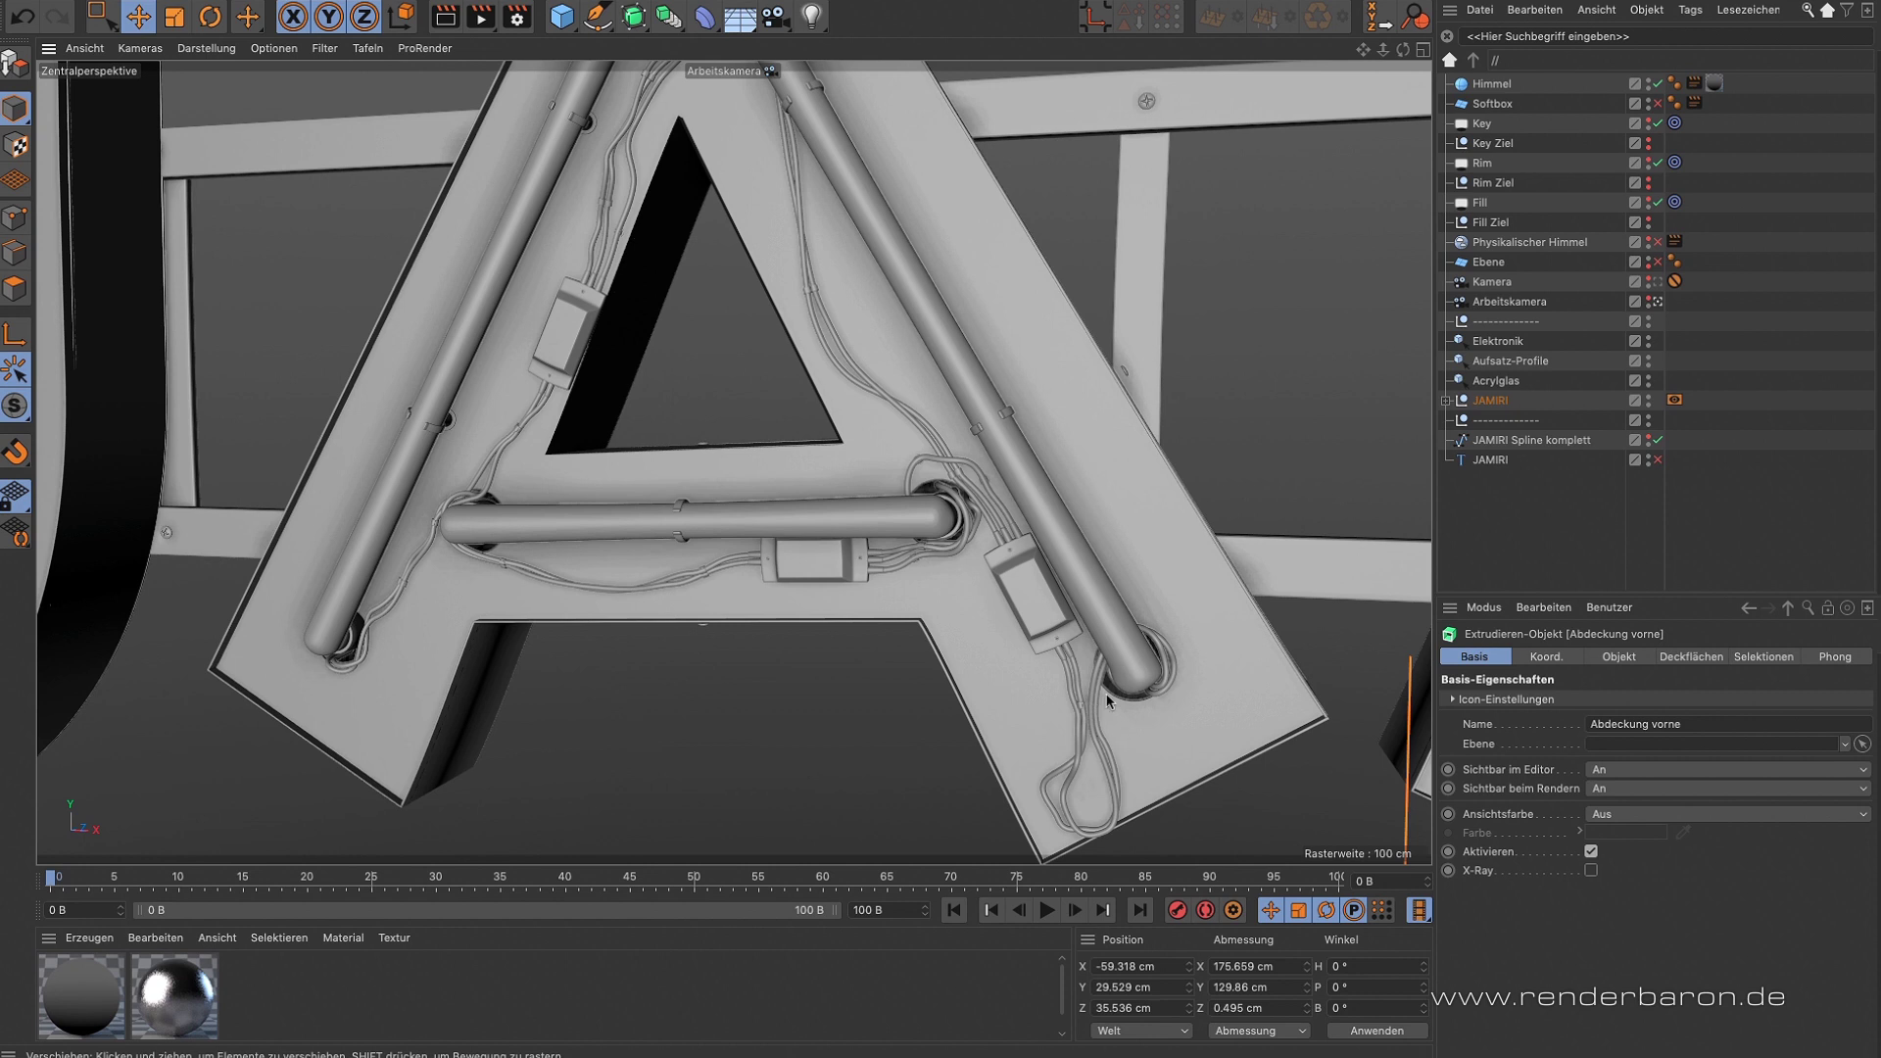
{"action": "scroll", "coordinate": [1066, 729], "scroll_direction": "up", "scroll_amount": 3}
{"action": "left_click_drag", "start_coordinate": [1066, 729], "coordinate": [1168, 672], "text": "alt"}
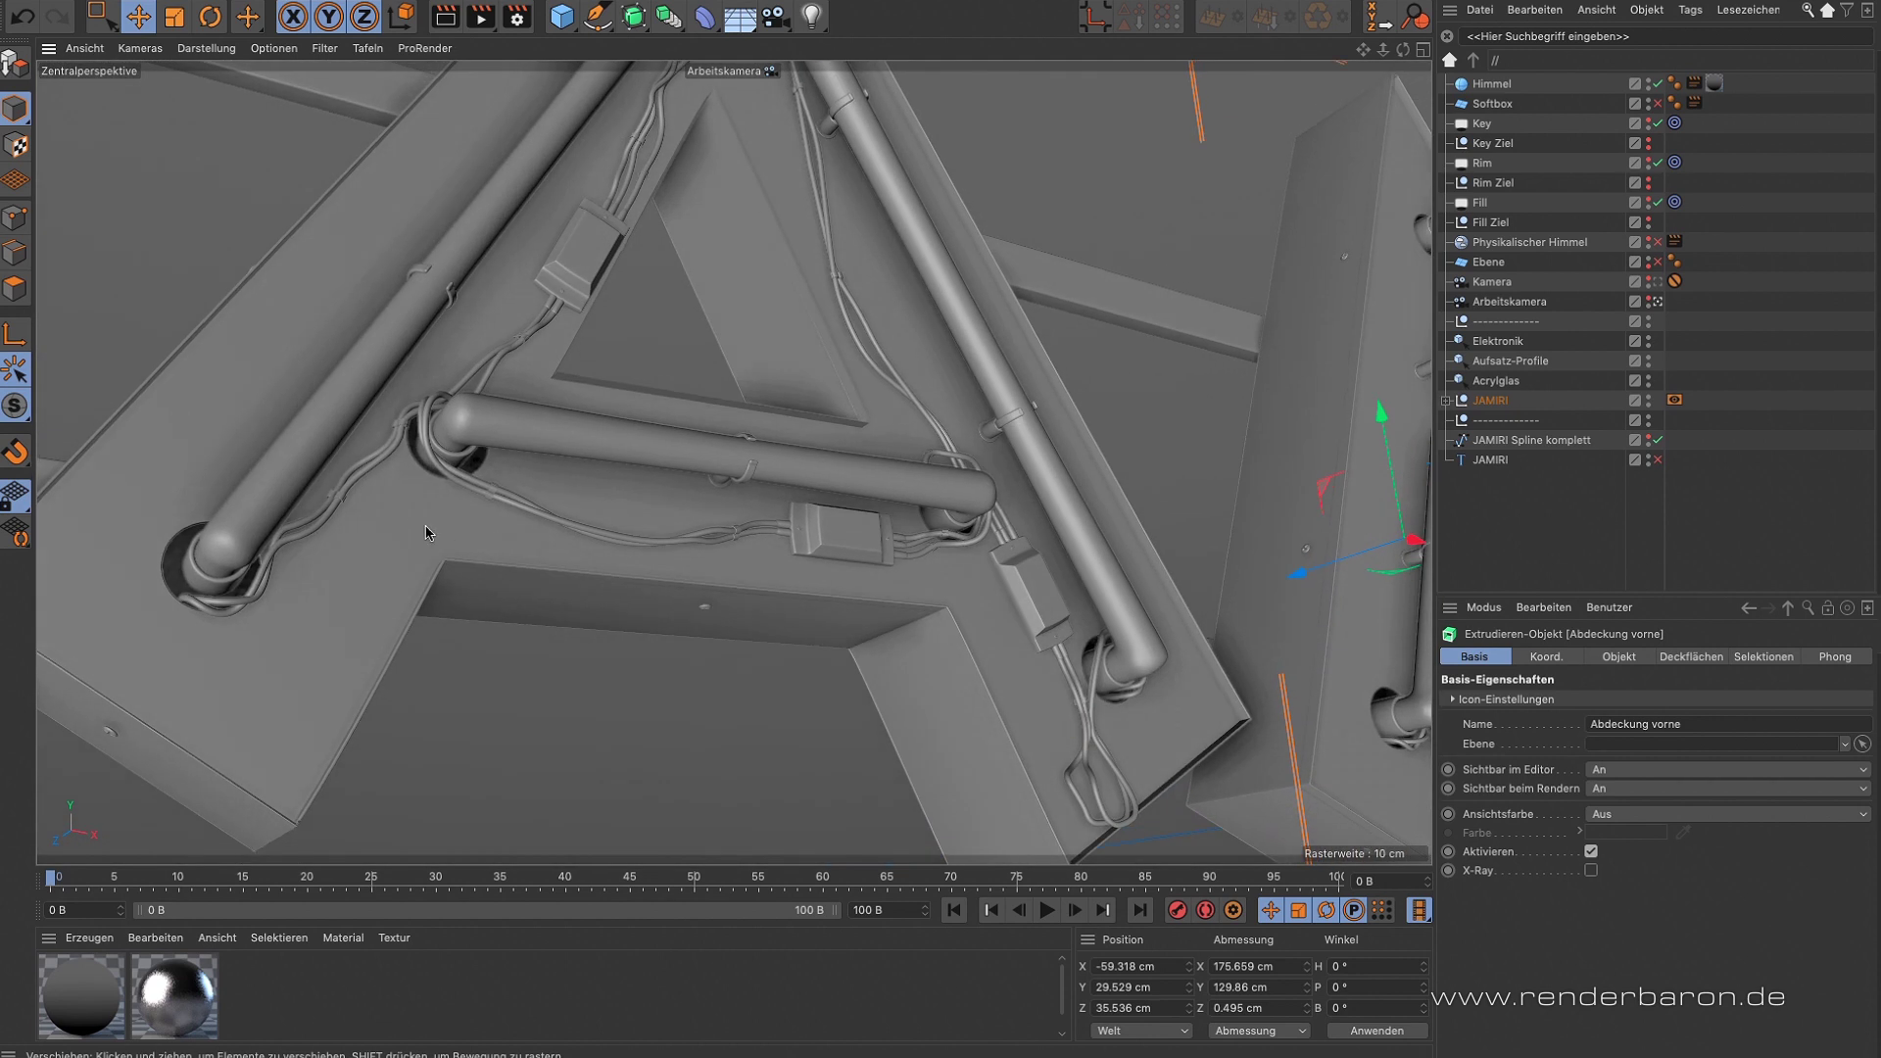
{"action": "scroll", "coordinate": [426, 533], "scroll_direction": "up", "scroll_amount": 4}
{"action": "scroll", "coordinate": [582, 554], "scroll_direction": "up", "scroll_amount": 3}
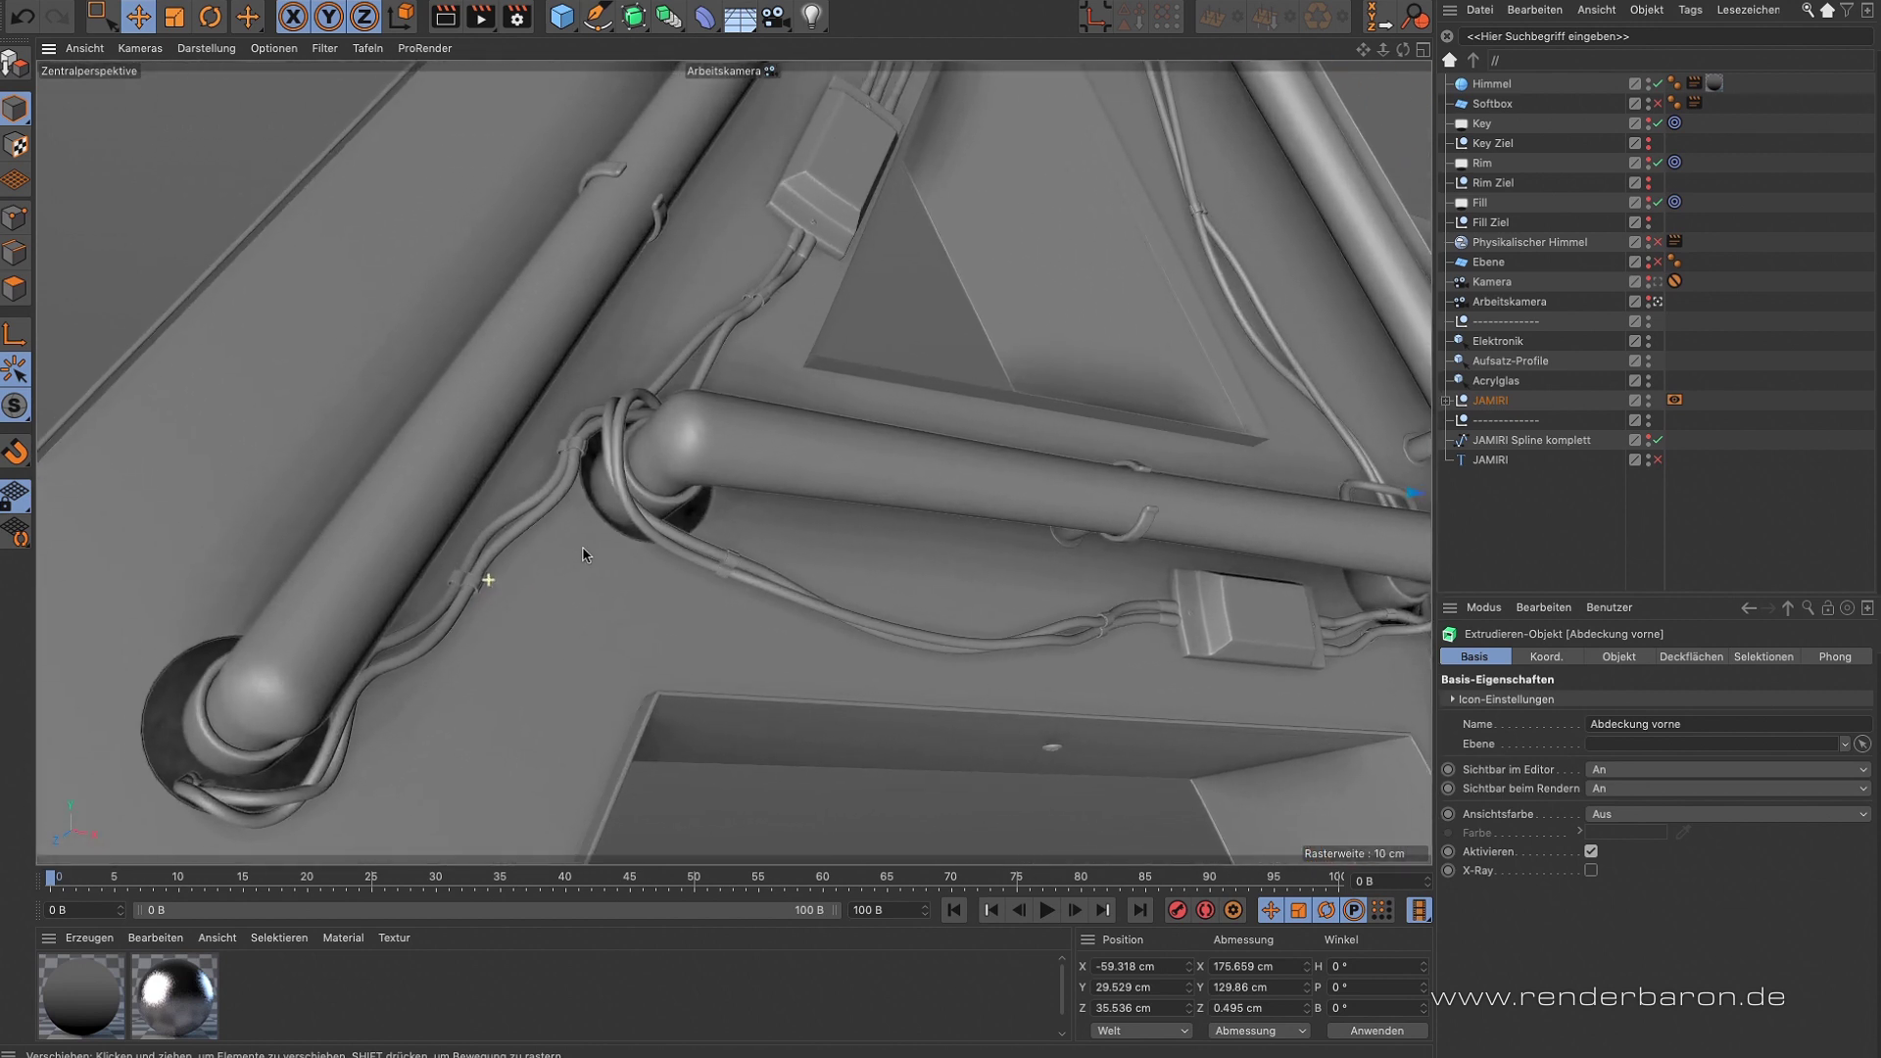
{"action": "scroll", "coordinate": [582, 554], "scroll_direction": "up", "scroll_amount": 3}
{"action": "scroll", "coordinate": [701, 505], "scroll_direction": "up", "scroll_amount": 3}
{"action": "left_click_drag", "start_coordinate": [576, 578], "coordinate": [826, 310], "text": "alt"}
{"action": "middle_click_drag", "start_coordinate": [826, 310], "coordinate": [755, 229], "text": "alt"}
{"action": "left_click_drag", "start_coordinate": [735, 462], "coordinate": [397, 715], "text": "alt"}
{"action": "left_click_drag", "start_coordinate": [596, 263], "coordinate": [537, 432], "text": "alt"}
{"action": "right_click_drag", "start_coordinate": [530, 440], "coordinate": [655, 402], "text": "alt"}
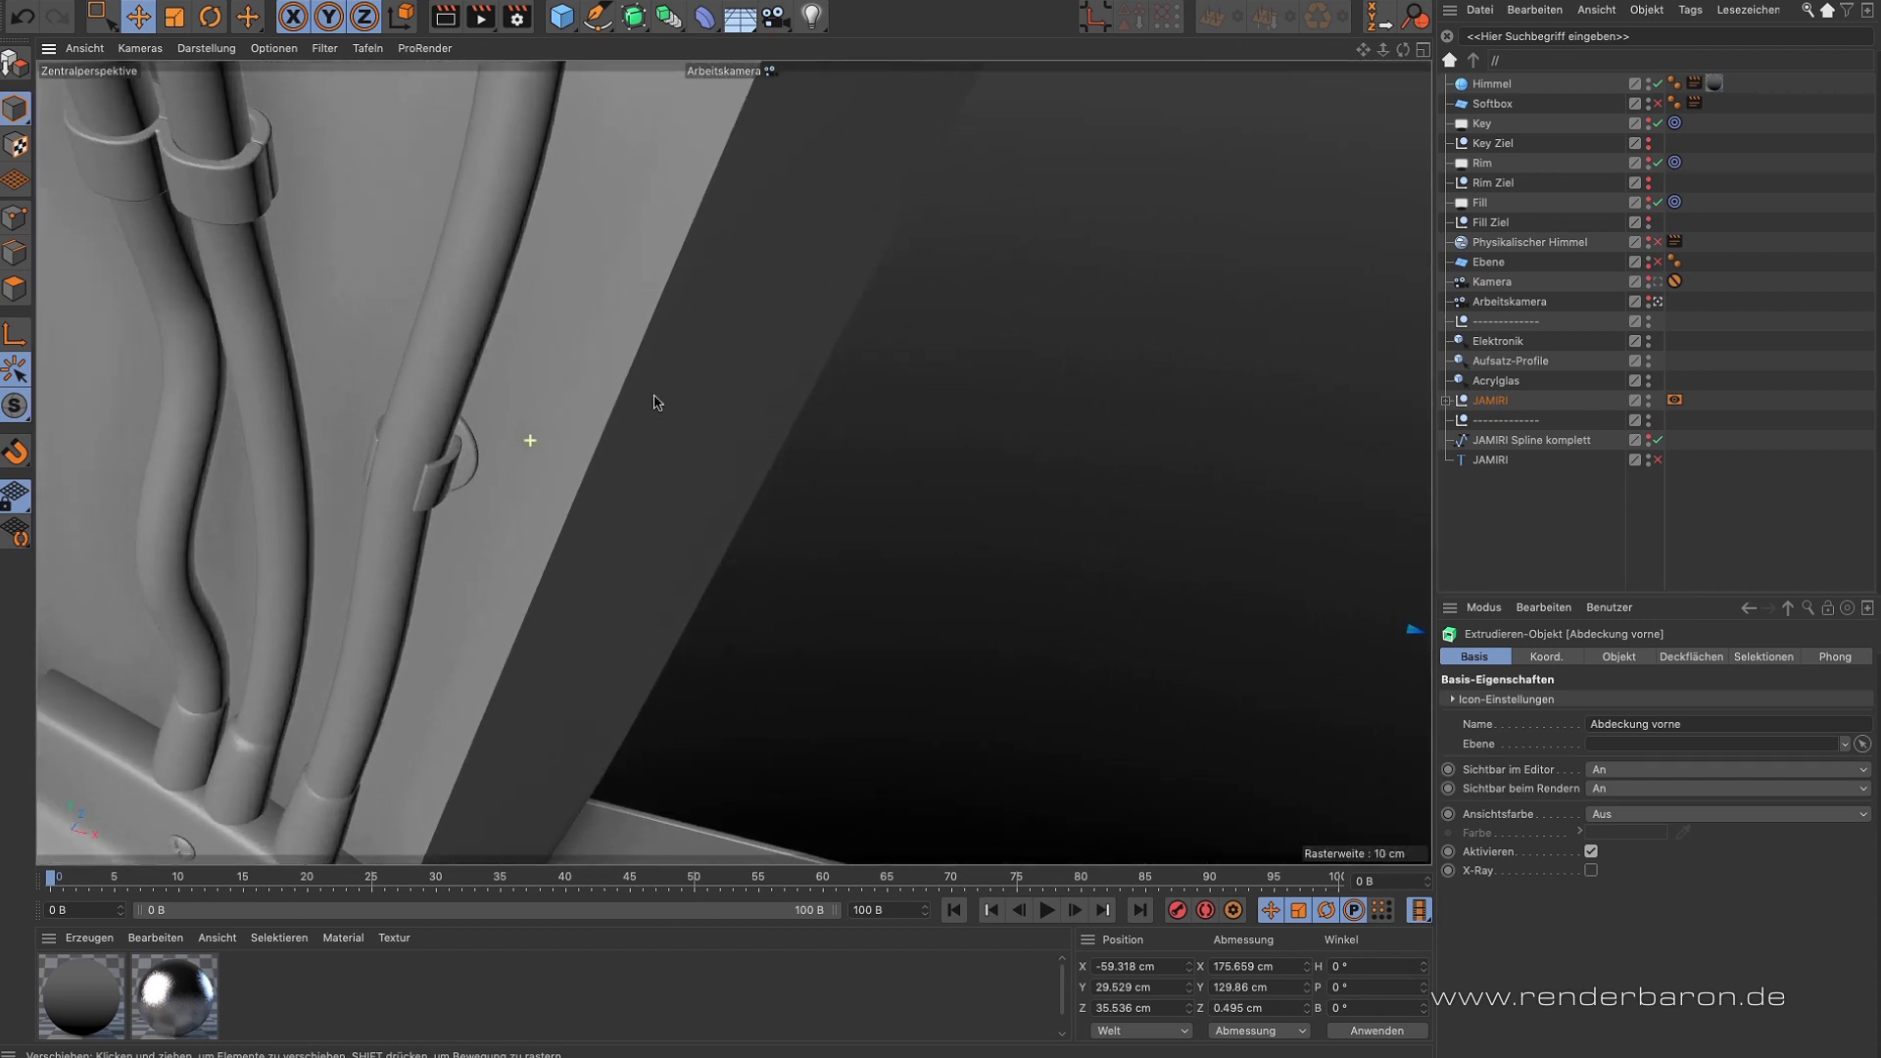
{"action": "left_click_drag", "start_coordinate": [654, 402], "coordinate": [424, 478], "text": "alt"}
{"action": "right_click_drag", "start_coordinate": [463, 457], "coordinate": [261, 555], "text": "alt"}
{"action": "left_click_drag", "start_coordinate": [261, 556], "coordinate": [966, 459], "text": "alt"}
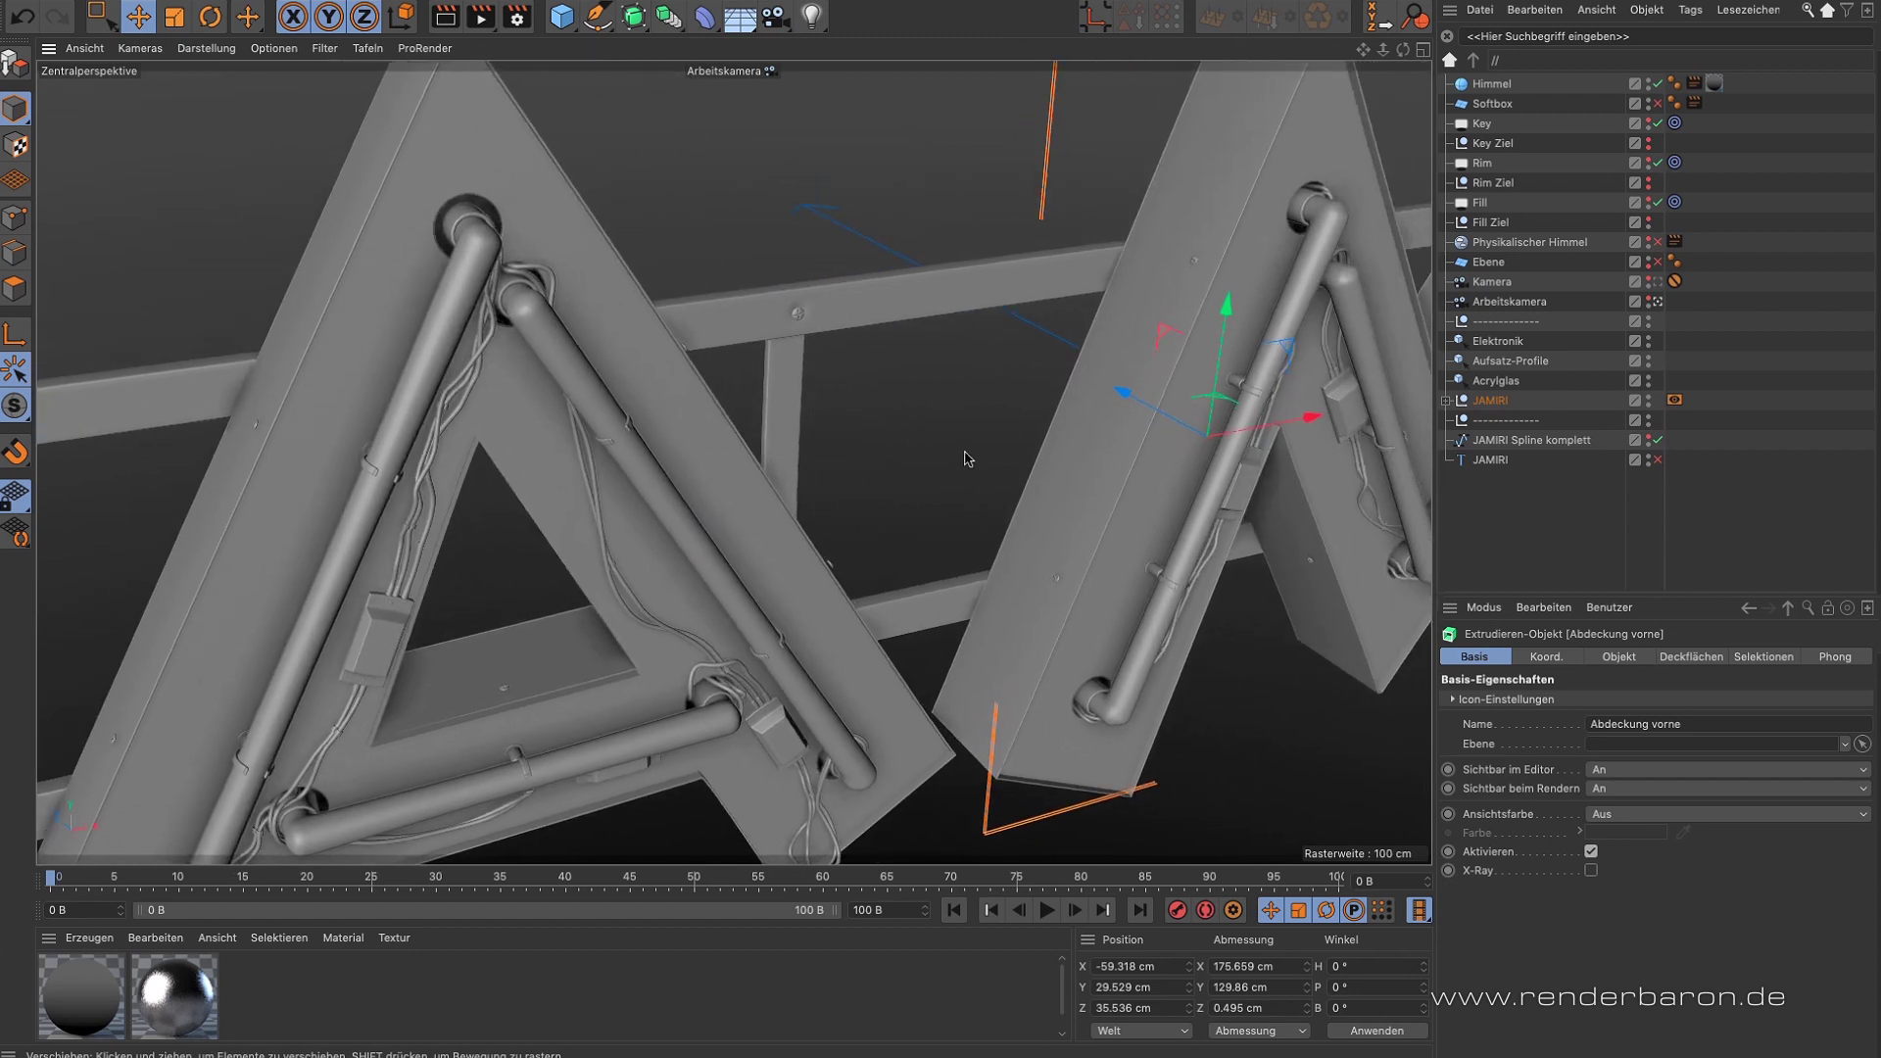
- Examine the tubes and wiring on the letter M and return to an overview of the first letters
{"action": "middle_click_drag", "start_coordinate": [1301, 272], "coordinate": [754, 288], "text": "alt"}
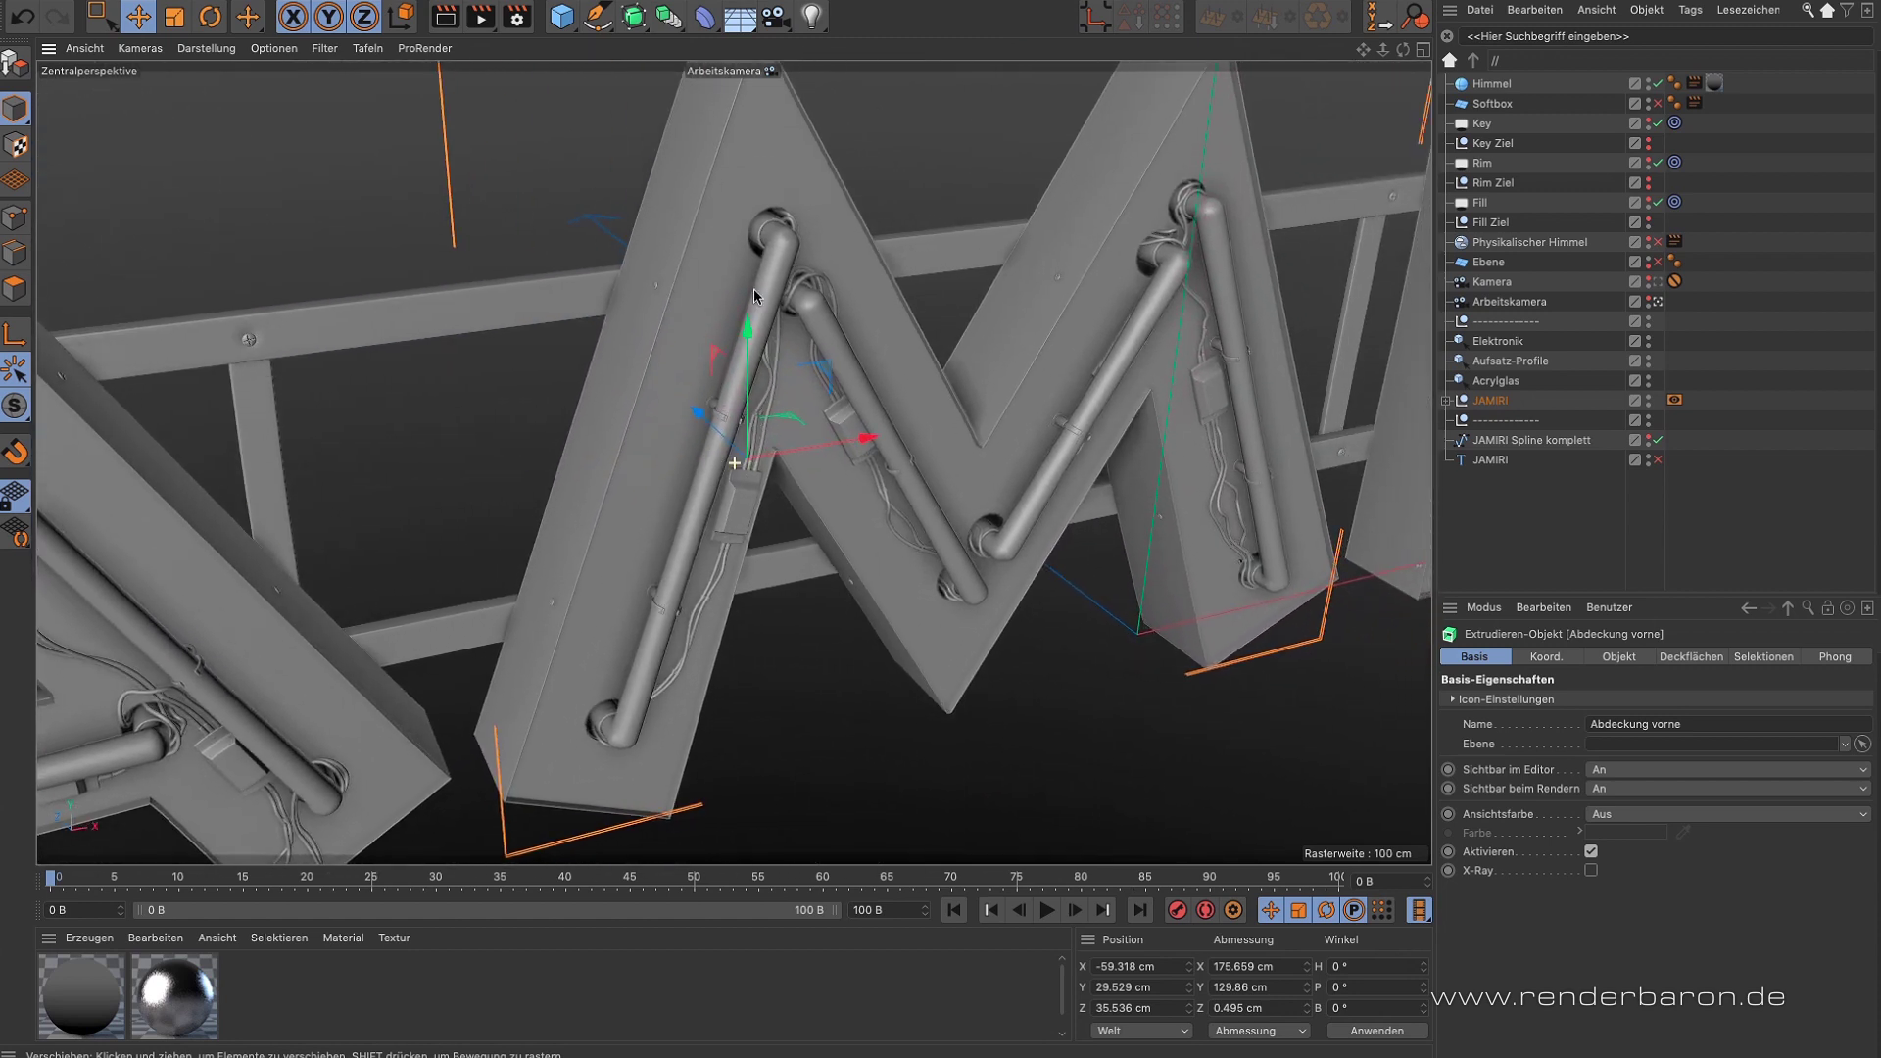
{"action": "right_click_drag", "start_coordinate": [776, 233], "coordinate": [838, 235], "text": "alt"}
{"action": "left_click_drag", "start_coordinate": [838, 235], "coordinate": [774, 204], "text": "alt"}
{"action": "right_click_drag", "start_coordinate": [774, 204], "coordinate": [845, 206], "text": "alt"}
{"action": "left_click_drag", "start_coordinate": [845, 206], "coordinate": [709, 486], "text": "alt"}
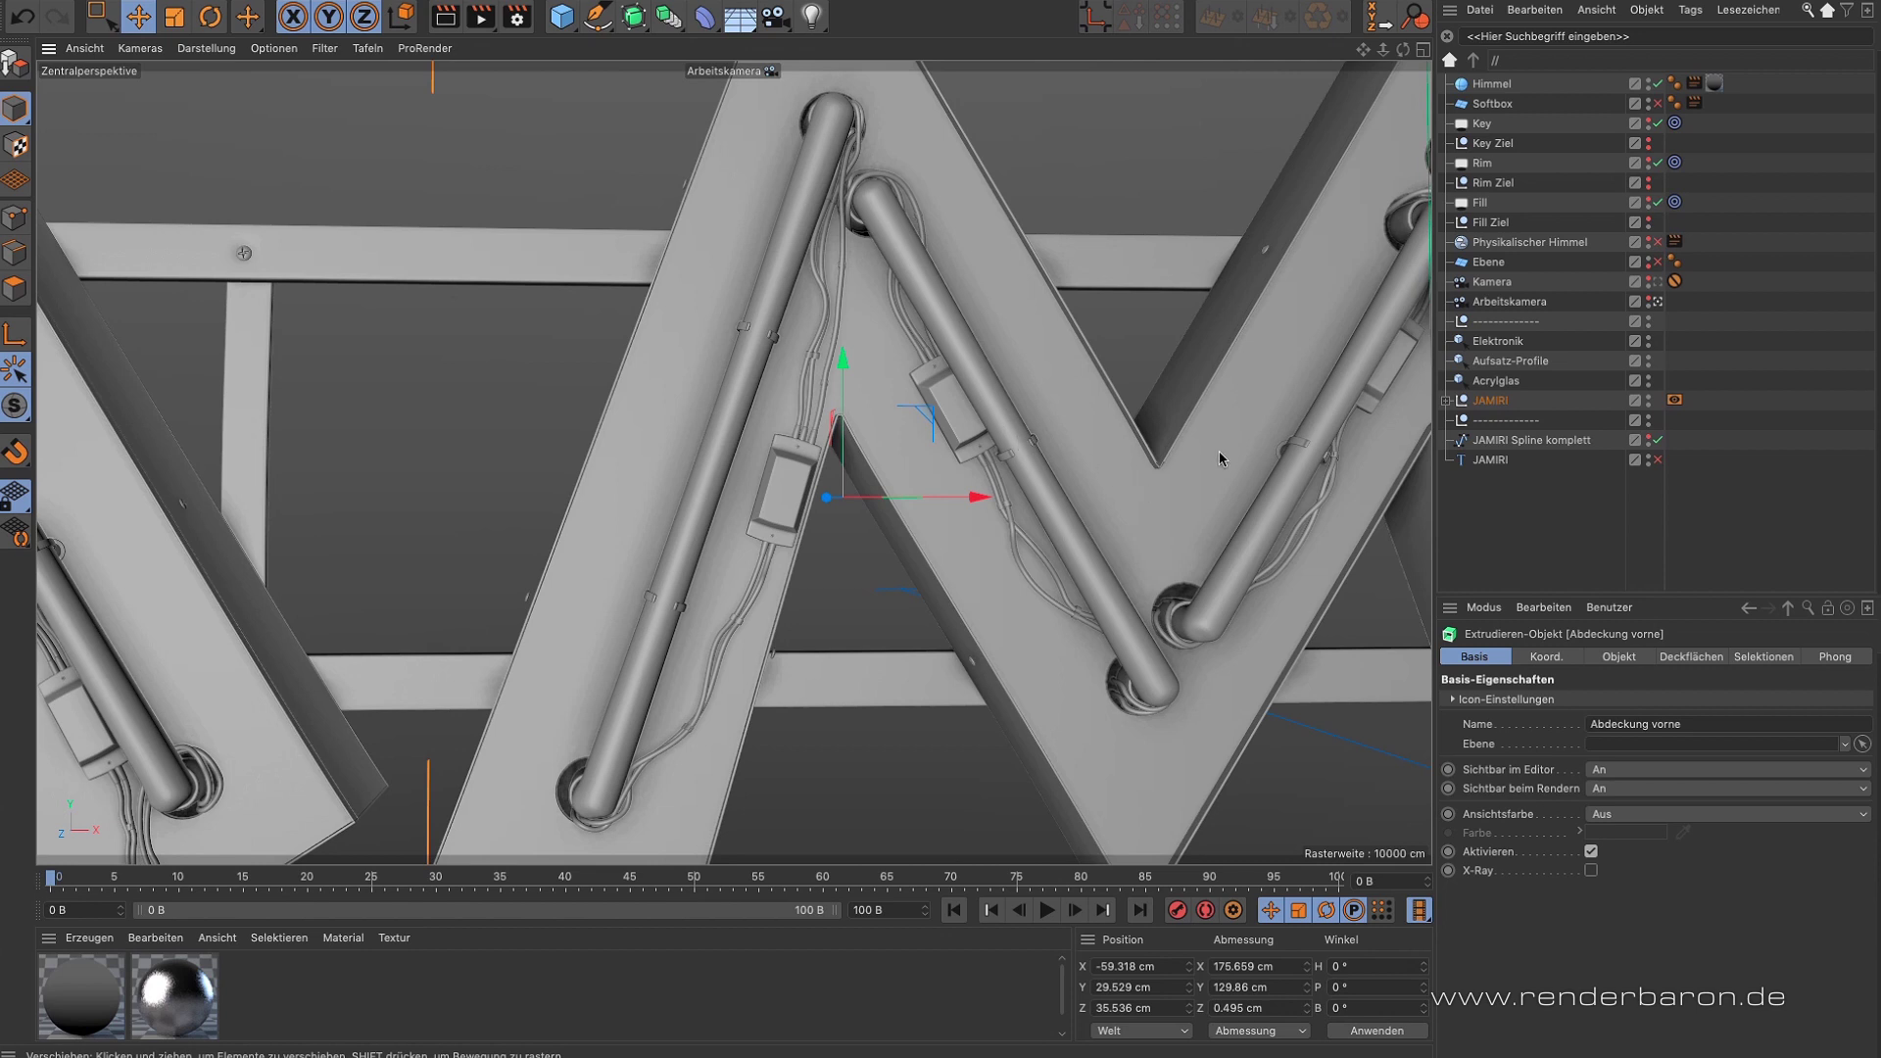
{"action": "left_click_drag", "start_coordinate": [1213, 471], "coordinate": [1027, 509], "text": "alt"}
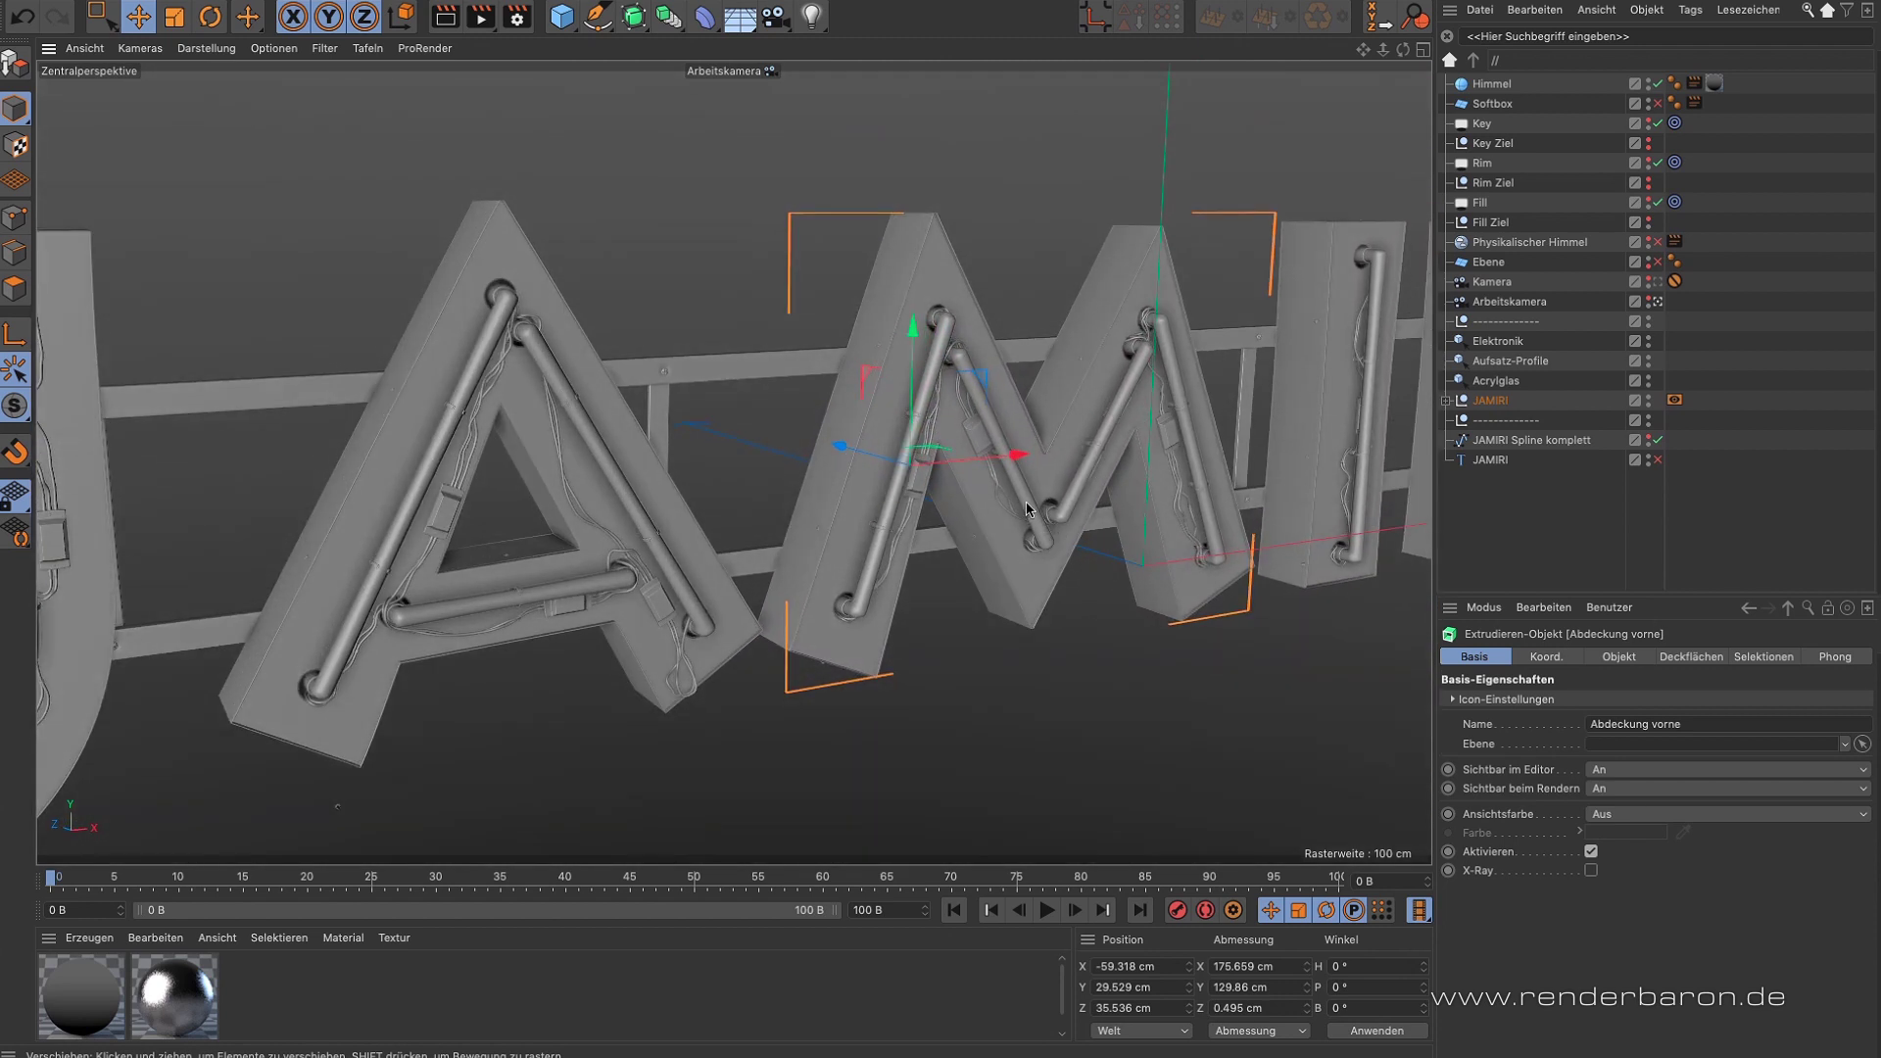
{"action": "left_click_drag", "start_coordinate": [443, 522], "coordinate": [738, 458], "text": "alt"}
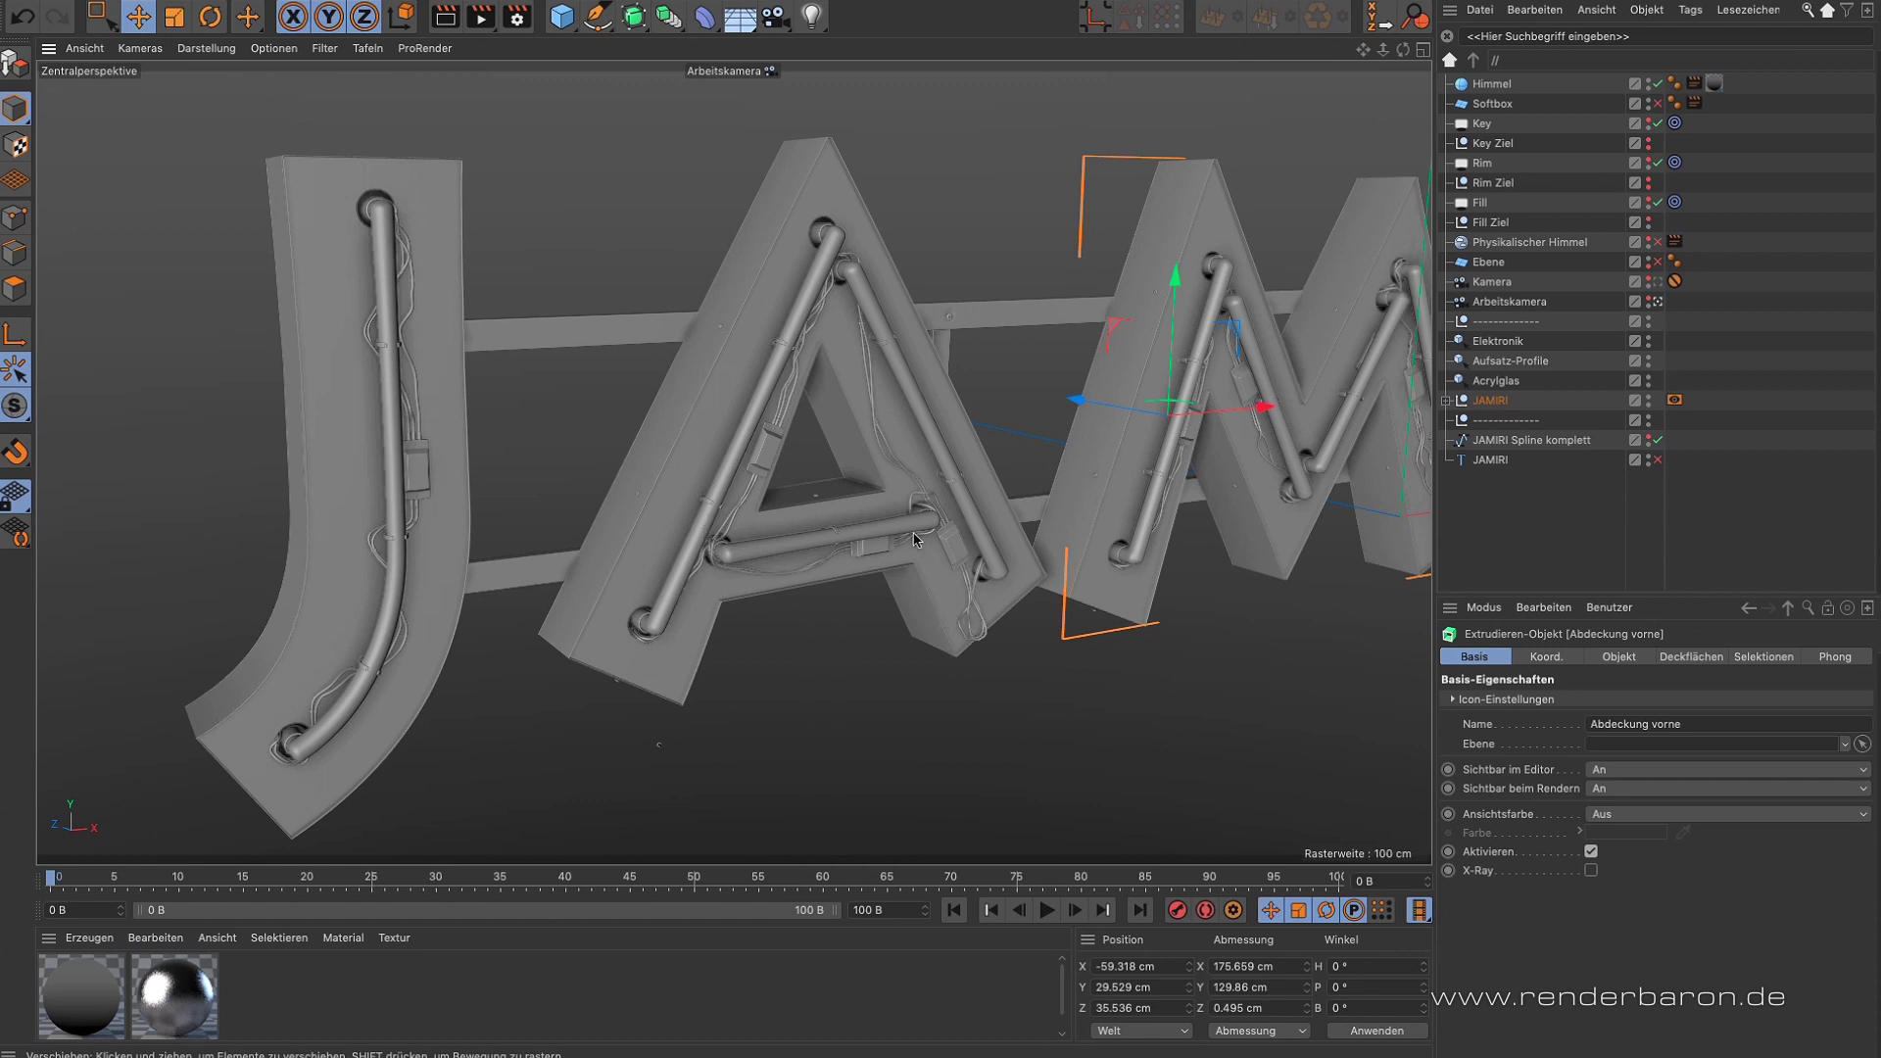
- Restore the selection stored in Aufsatz-Profile and set its Aufsatz Profil groups' editor and render visibility to An
{"action": "left_click", "coordinate": [1510, 361]}
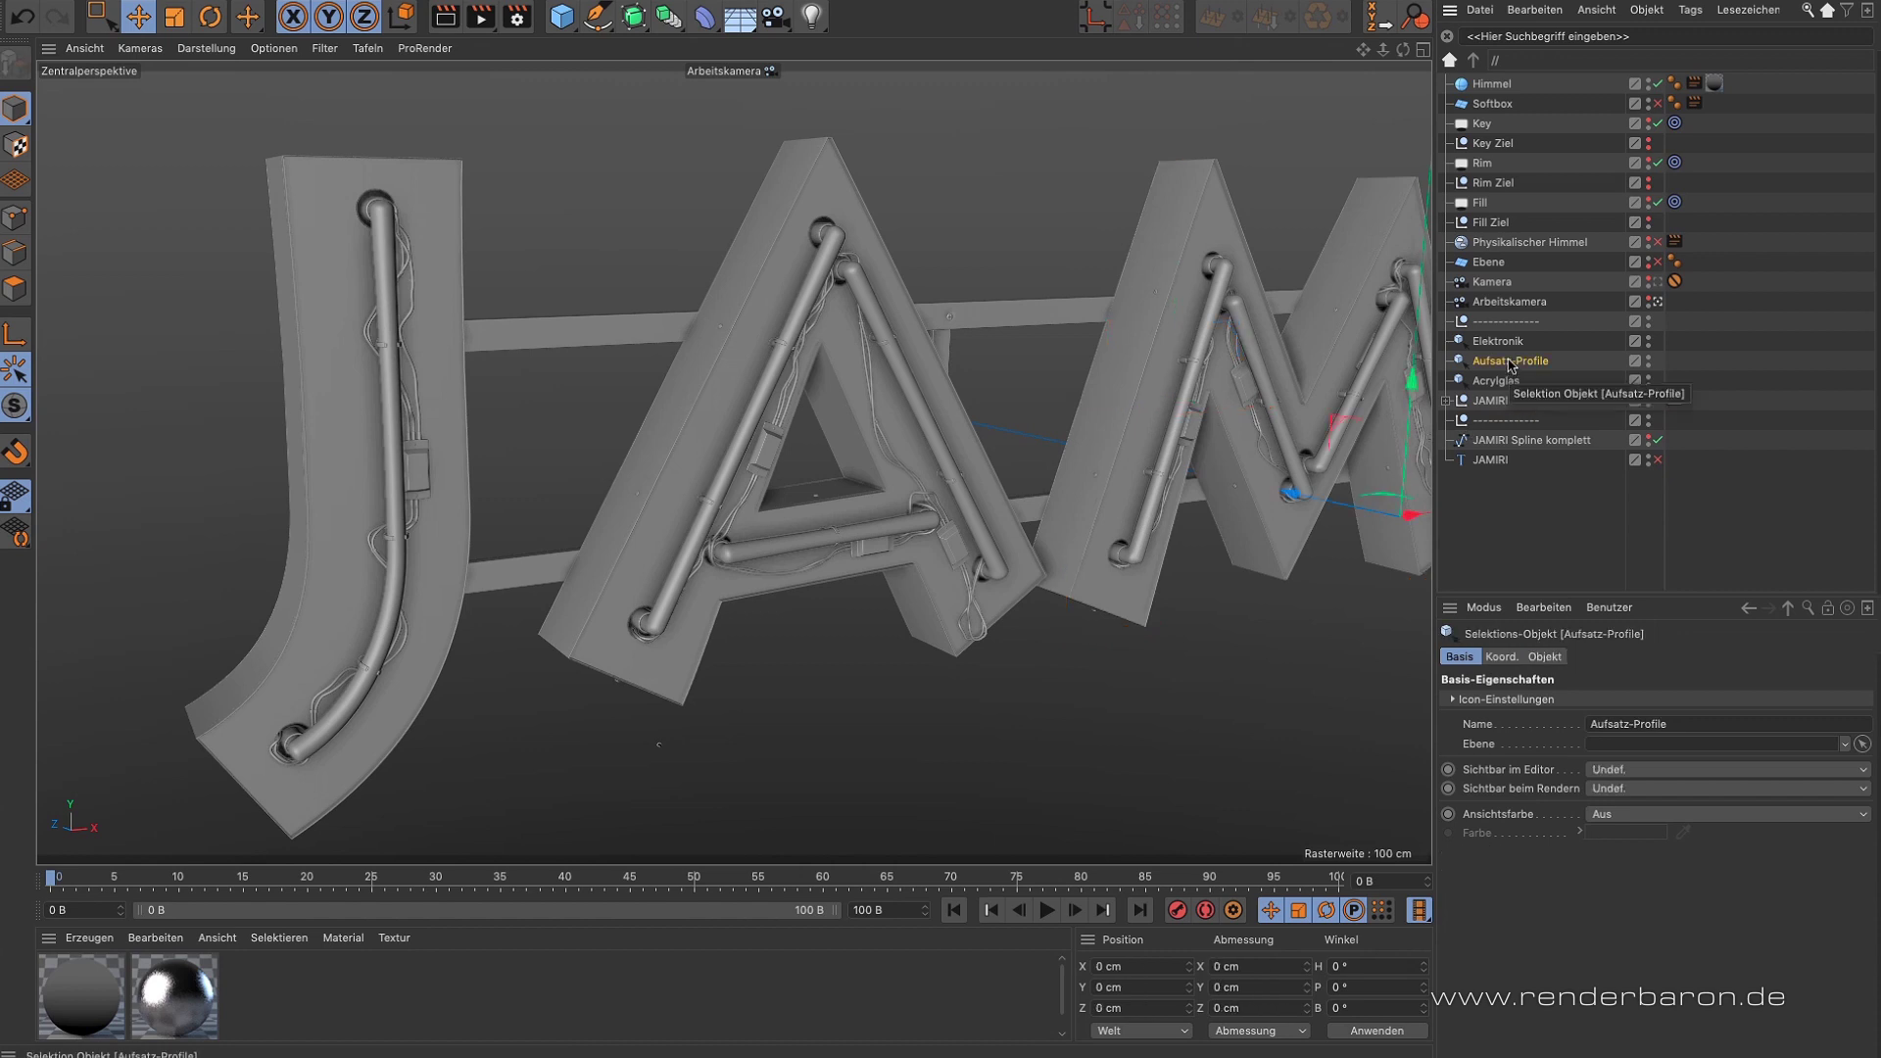
{"action": "left_click", "coordinate": [1546, 656]}
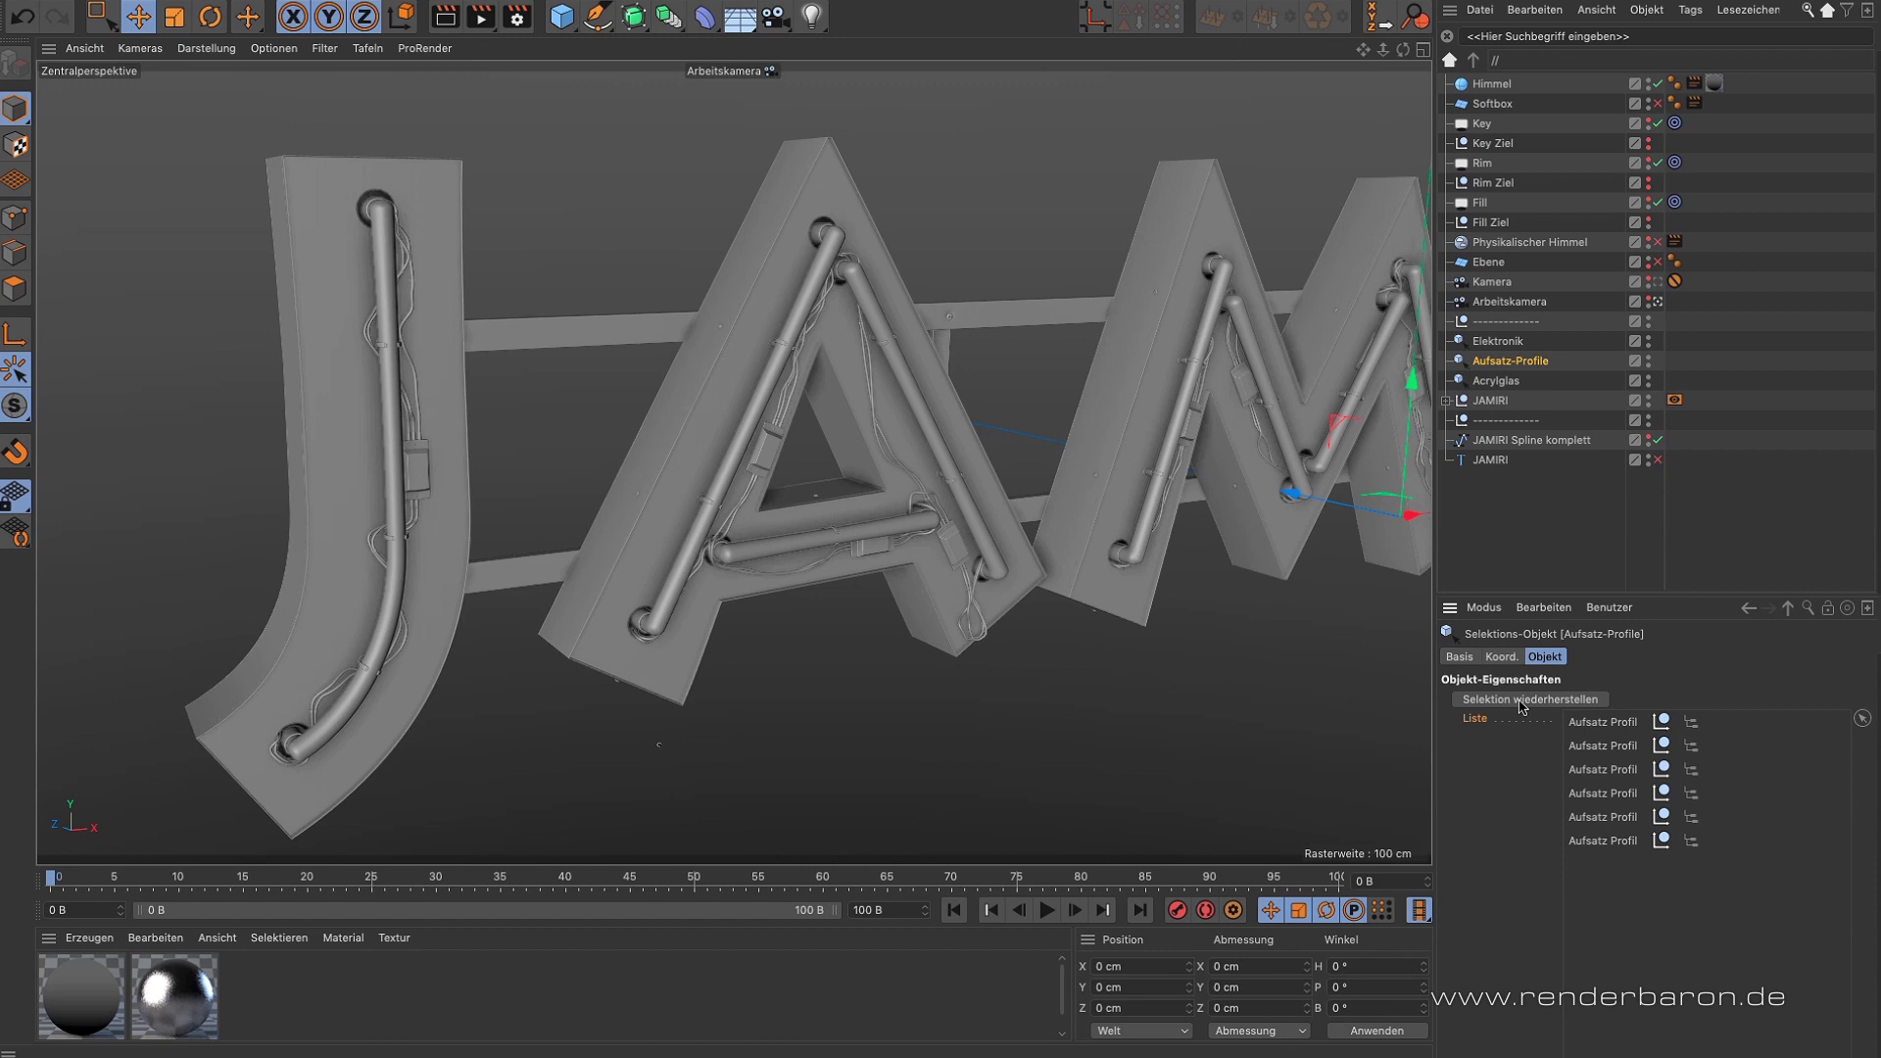
{"action": "left_click", "coordinate": [1522, 701]}
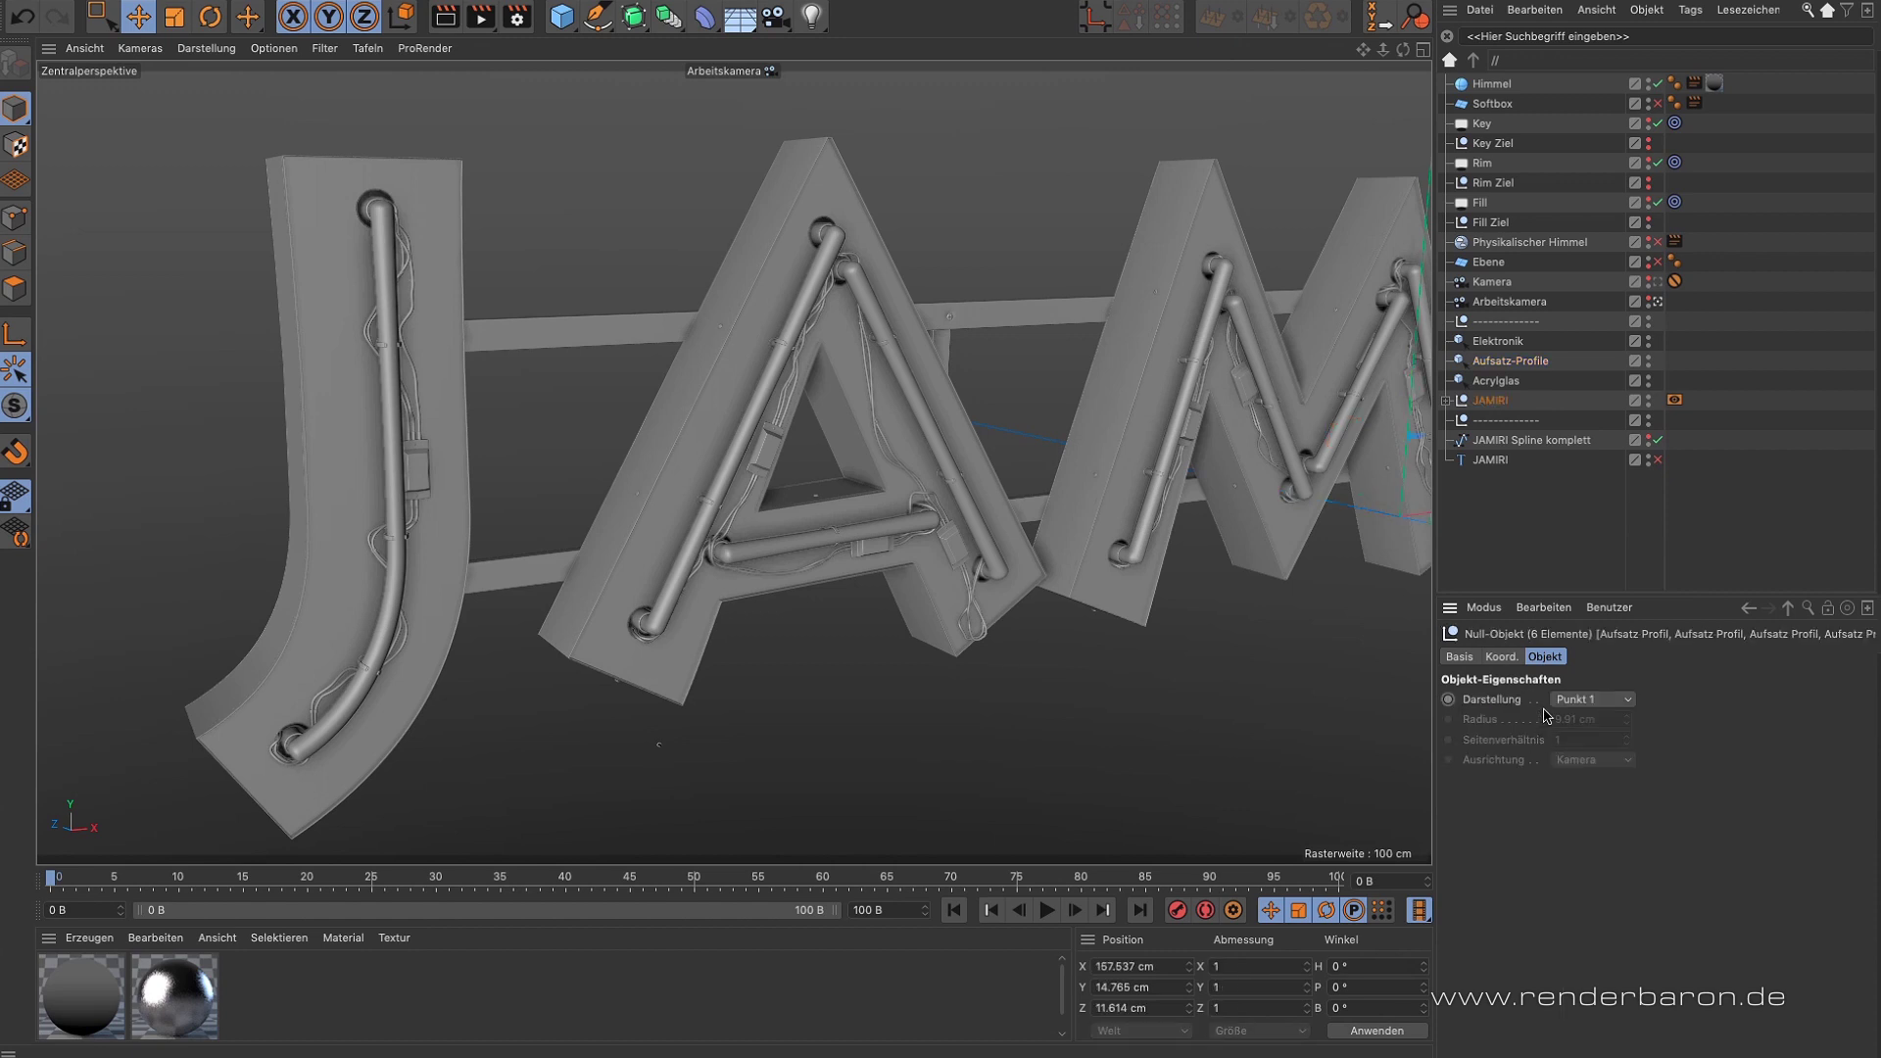
{"action": "left_click", "coordinate": [1460, 657]}
{"action": "left_click", "coordinate": [1617, 771]}
{"action": "left_click", "coordinate": [1605, 808]}
{"action": "left_click", "coordinate": [1615, 789]}
{"action": "left_click", "coordinate": [1600, 828]}
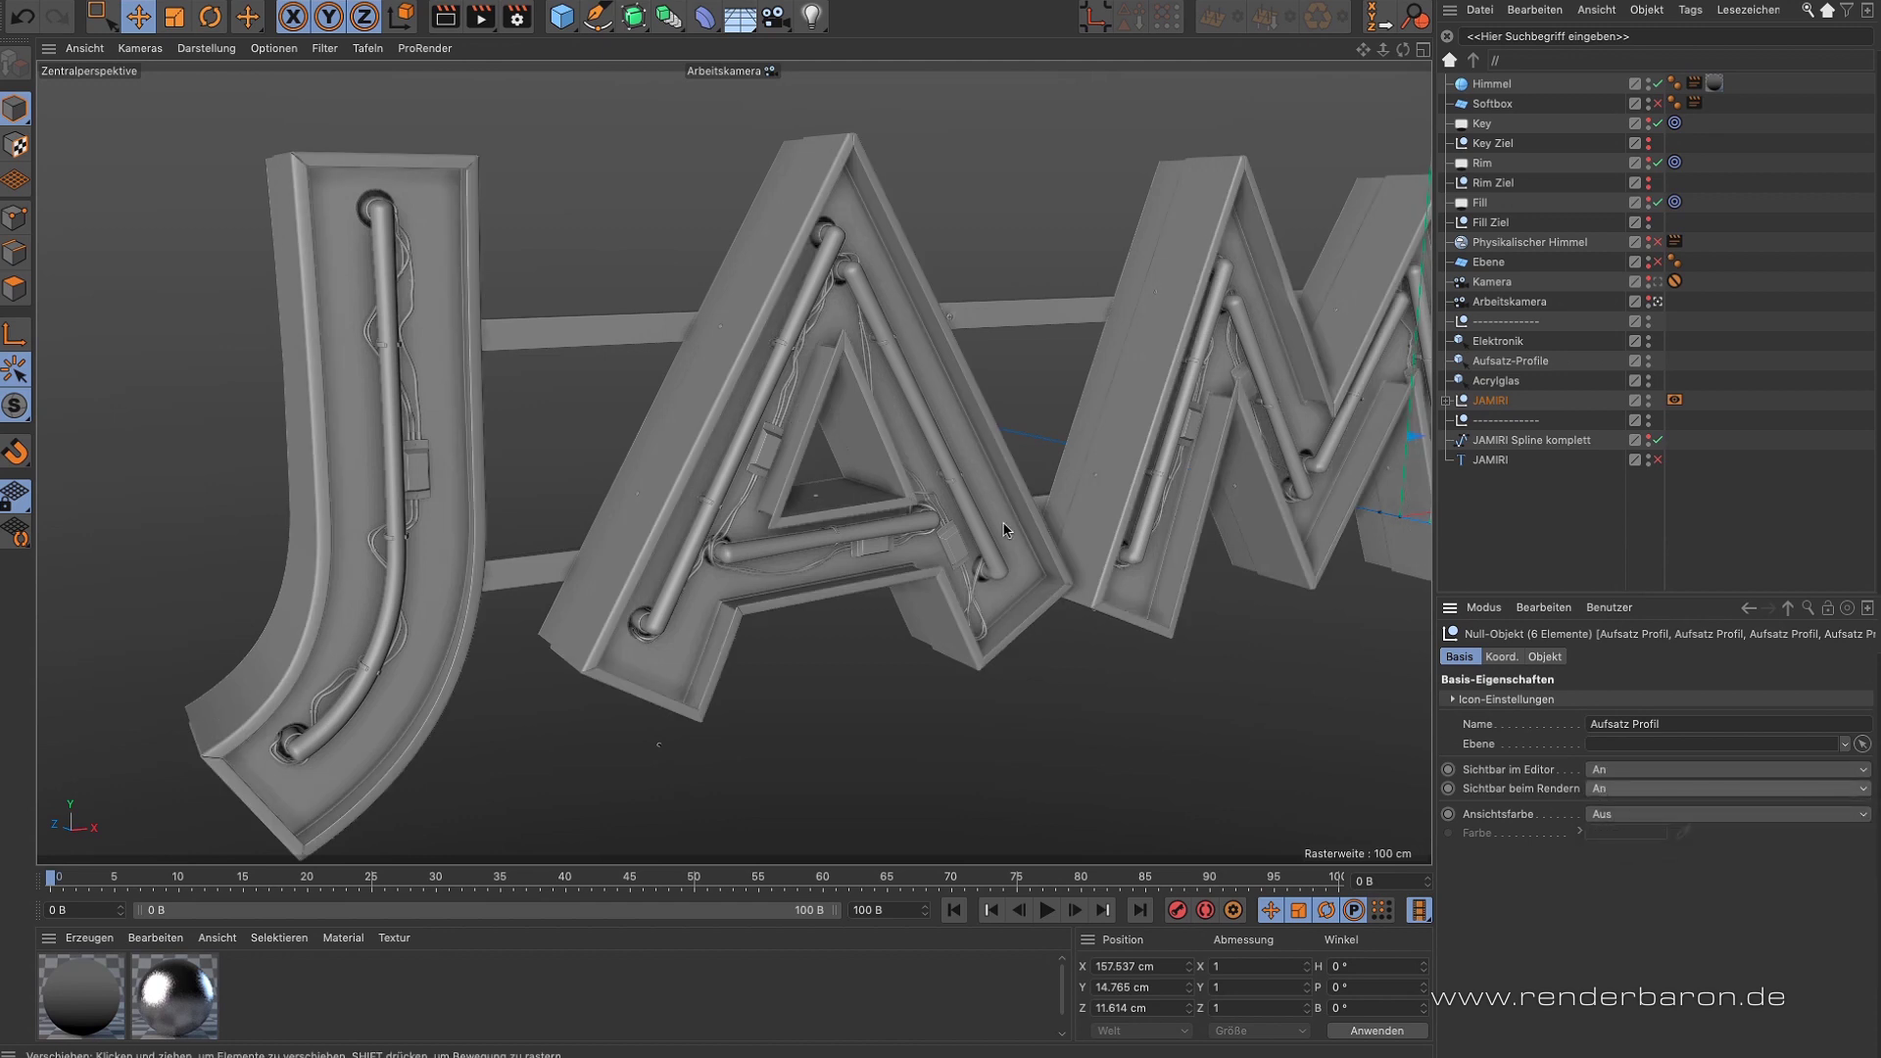
- Examine the attached edge profiles on the letters, including the mitred corner at the top of the I
{"action": "mouse_move", "coordinate": [999, 545]}
{"action": "left_mouse_down", "text": "alt"}
{"action": "mouse_move", "coordinate": [884, 527]}
{"action": "mouse_move", "coordinate": [857, 551]}
{"action": "mouse_move", "coordinate": [1012, 537]}
{"action": "left_mouse_up", "text": "alt"}
{"action": "left_click_drag", "start_coordinate": [821, 465], "coordinate": [748, 529], "text": "alt"}
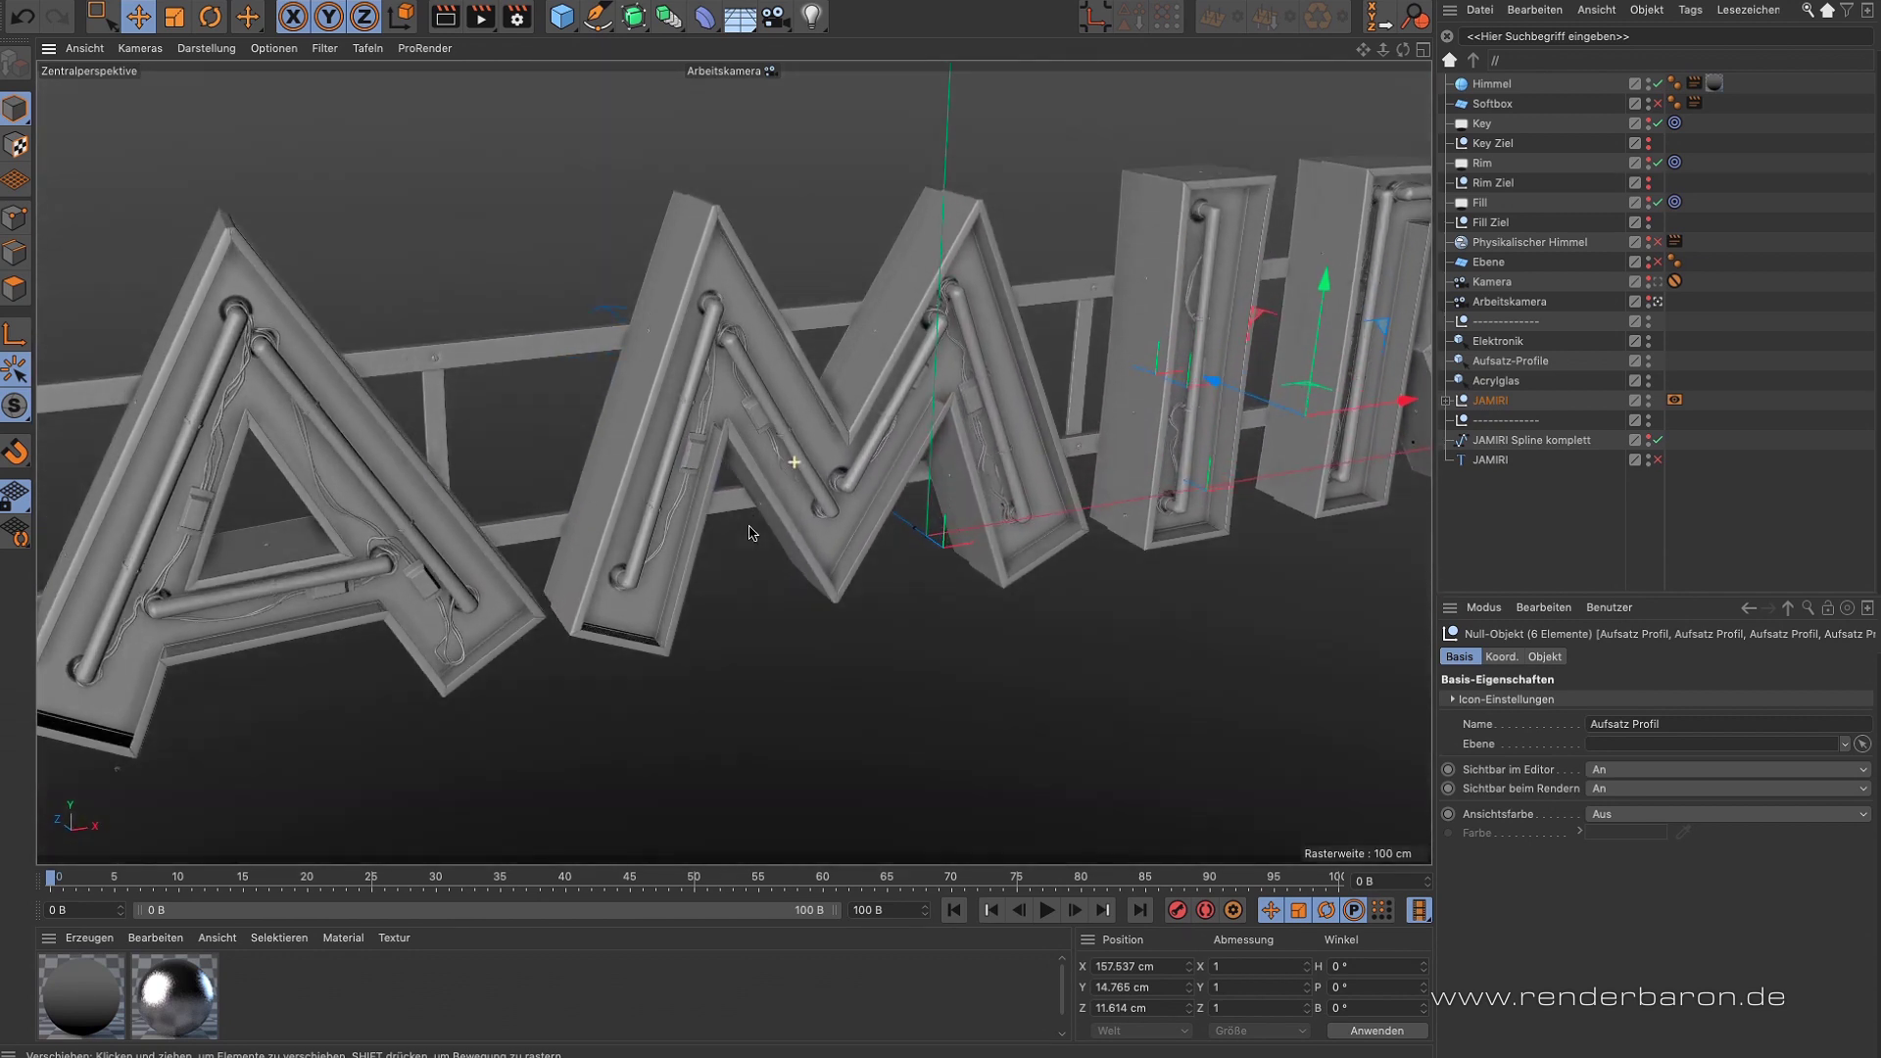
{"action": "scroll", "coordinate": [754, 247], "scroll_direction": "up", "scroll_amount": 5}
{"action": "left_click_drag", "start_coordinate": [723, 236], "coordinate": [544, 279], "text": "alt"}
{"action": "mouse_move", "coordinate": [543, 276]}
{"action": "left_mouse_down", "text": "alt"}
{"action": "mouse_move", "coordinate": [869, 303]}
{"action": "mouse_move", "coordinate": [571, 290]}
{"action": "left_mouse_up", "text": "alt"}
{"action": "left_click_drag", "start_coordinate": [1049, 323], "coordinate": [574, 286], "text": "alt"}
{"action": "right_click_drag", "start_coordinate": [574, 286], "coordinate": [858, 251], "text": "alt"}
{"action": "right_click_drag", "start_coordinate": [708, 279], "coordinate": [672, 281], "text": "alt"}
{"action": "left_click_drag", "start_coordinate": [672, 281], "coordinate": [899, 344], "text": "alt"}
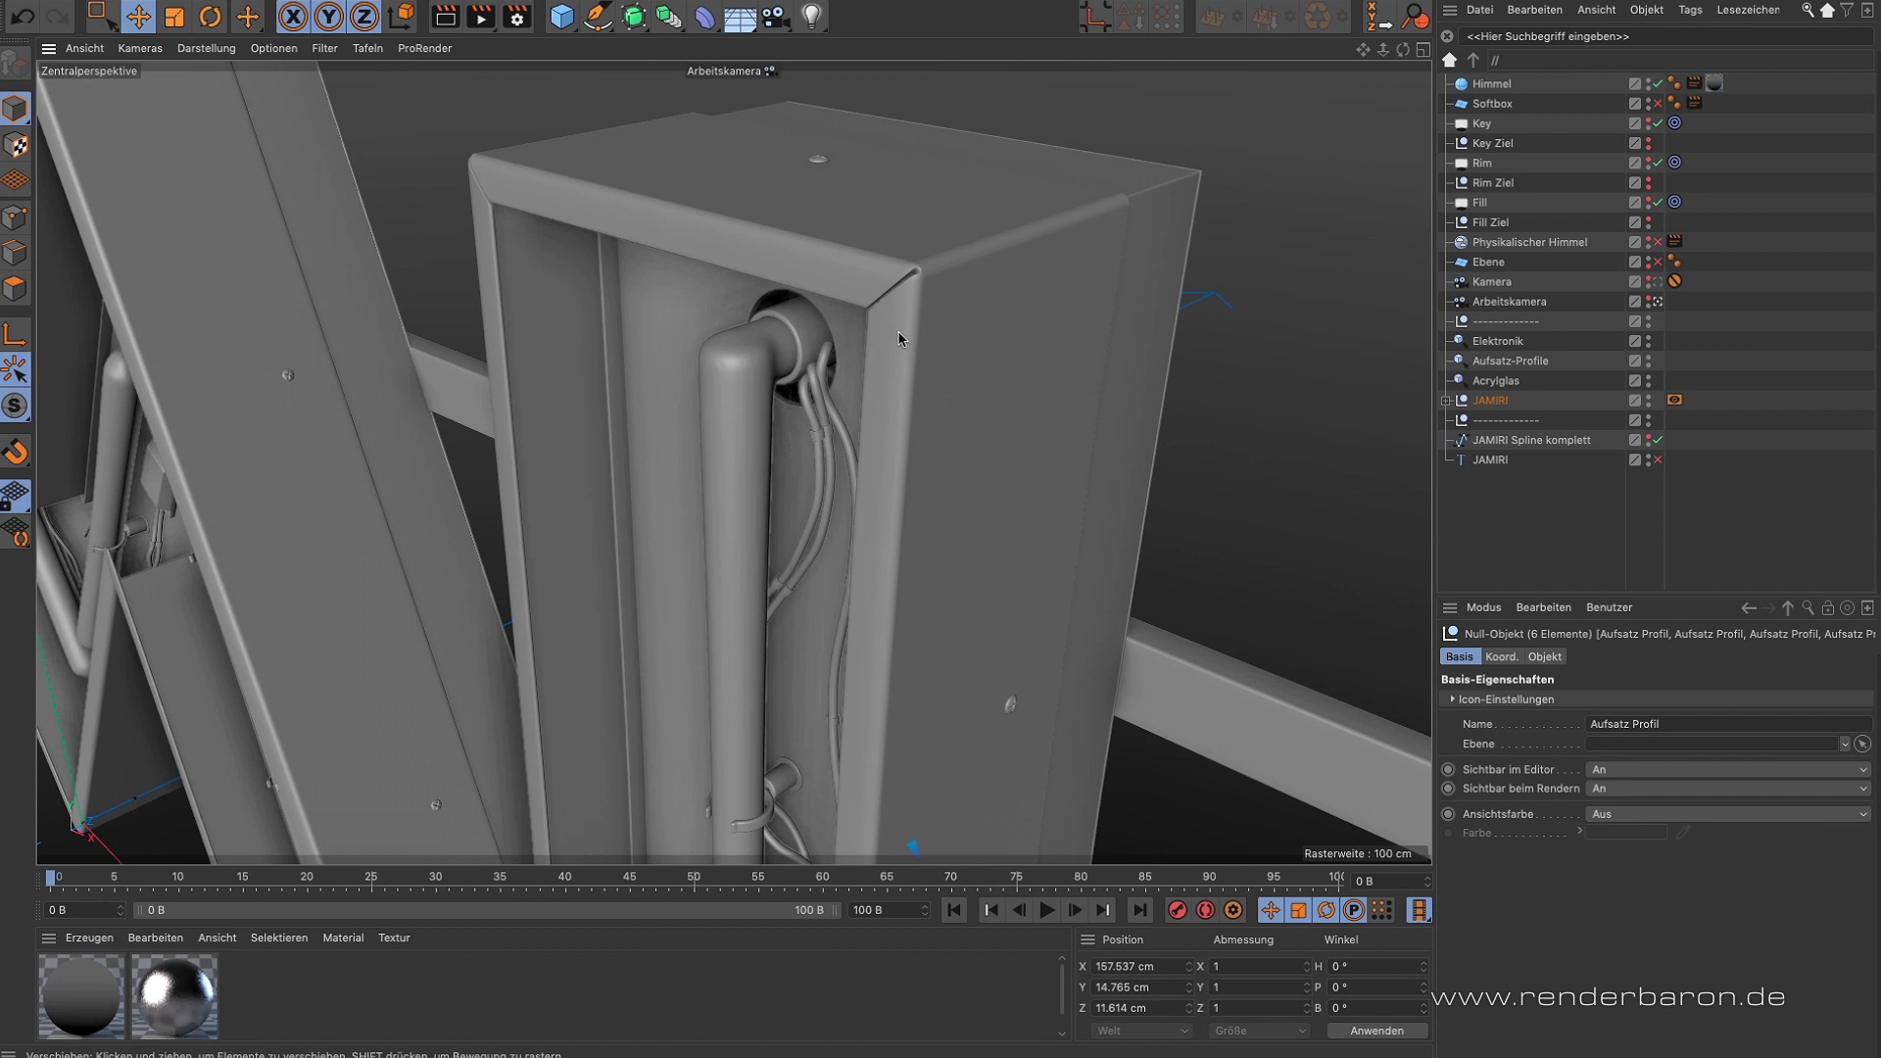
- Examine the attached edge profiles from several angles, going from the I back to the J and closing in on the M
{"action": "left_click_drag", "start_coordinate": [891, 327], "coordinate": [823, 429], "text": "alt"}
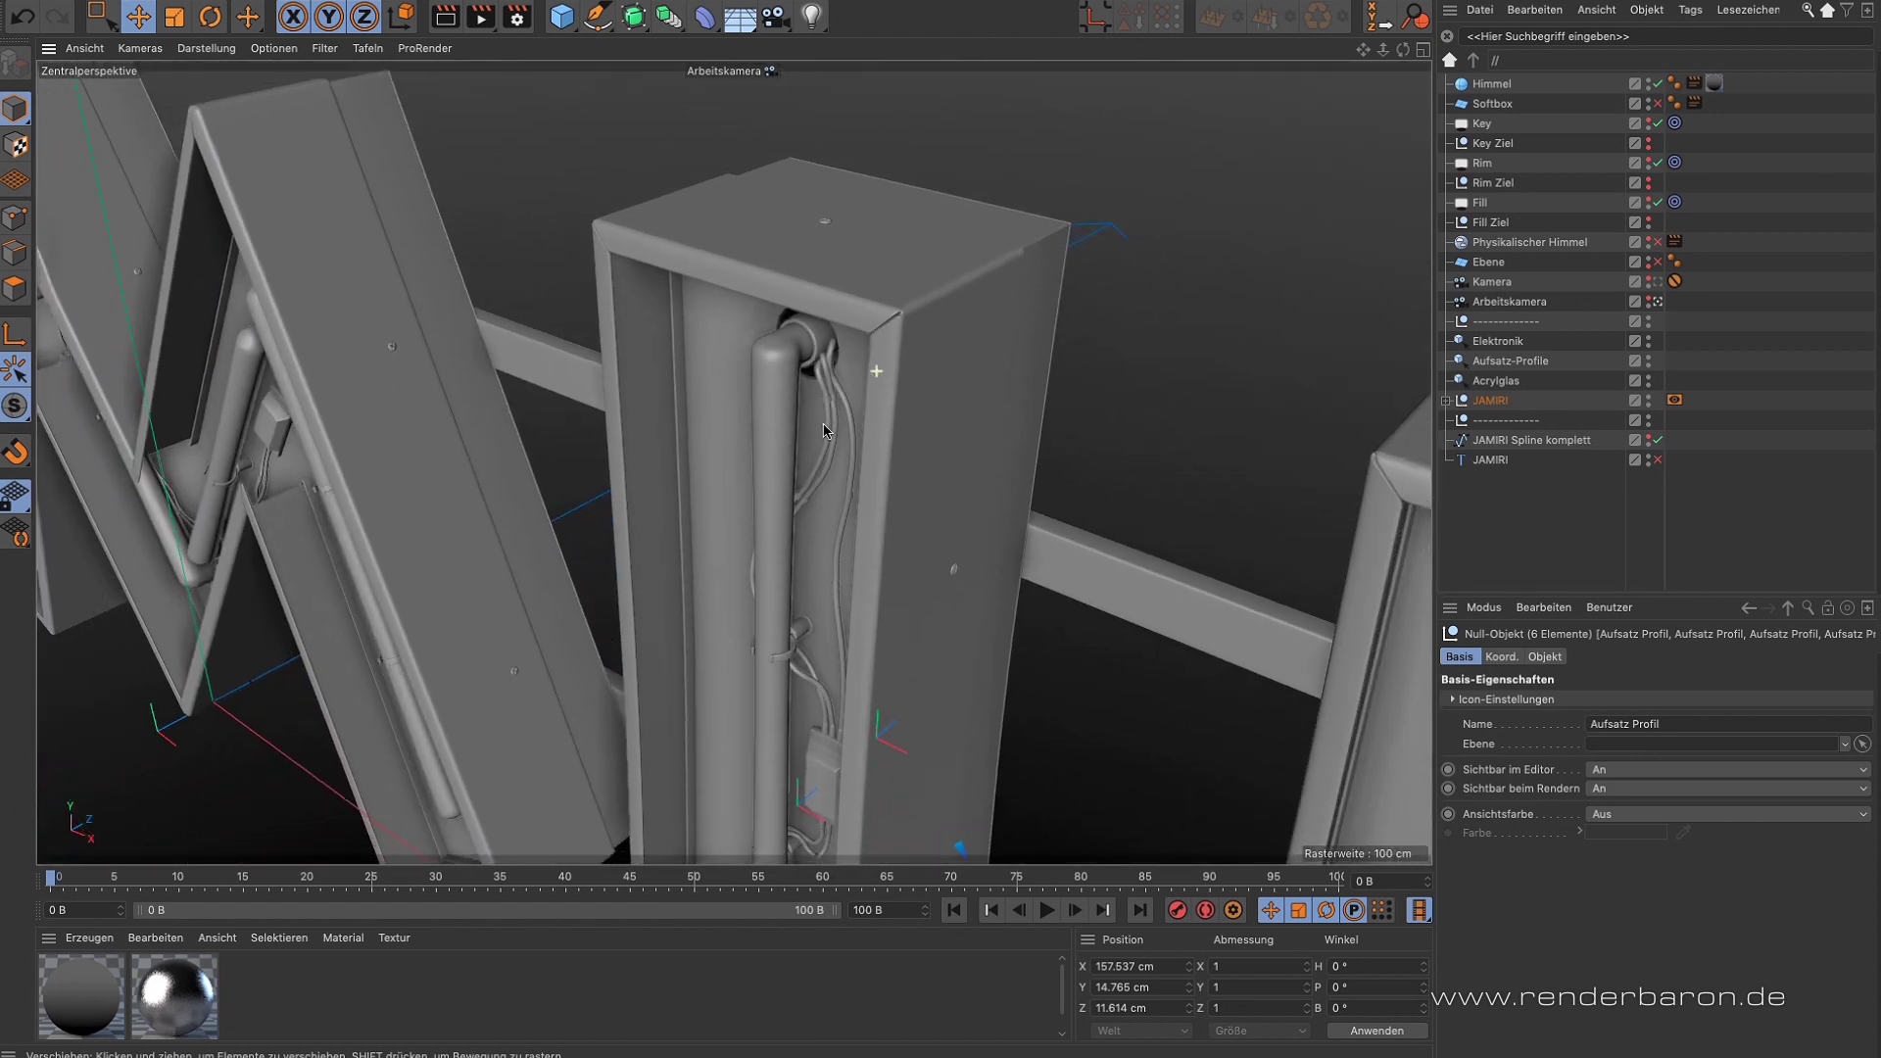
{"action": "right_click_drag", "start_coordinate": [826, 441], "coordinate": [993, 385], "text": "alt"}
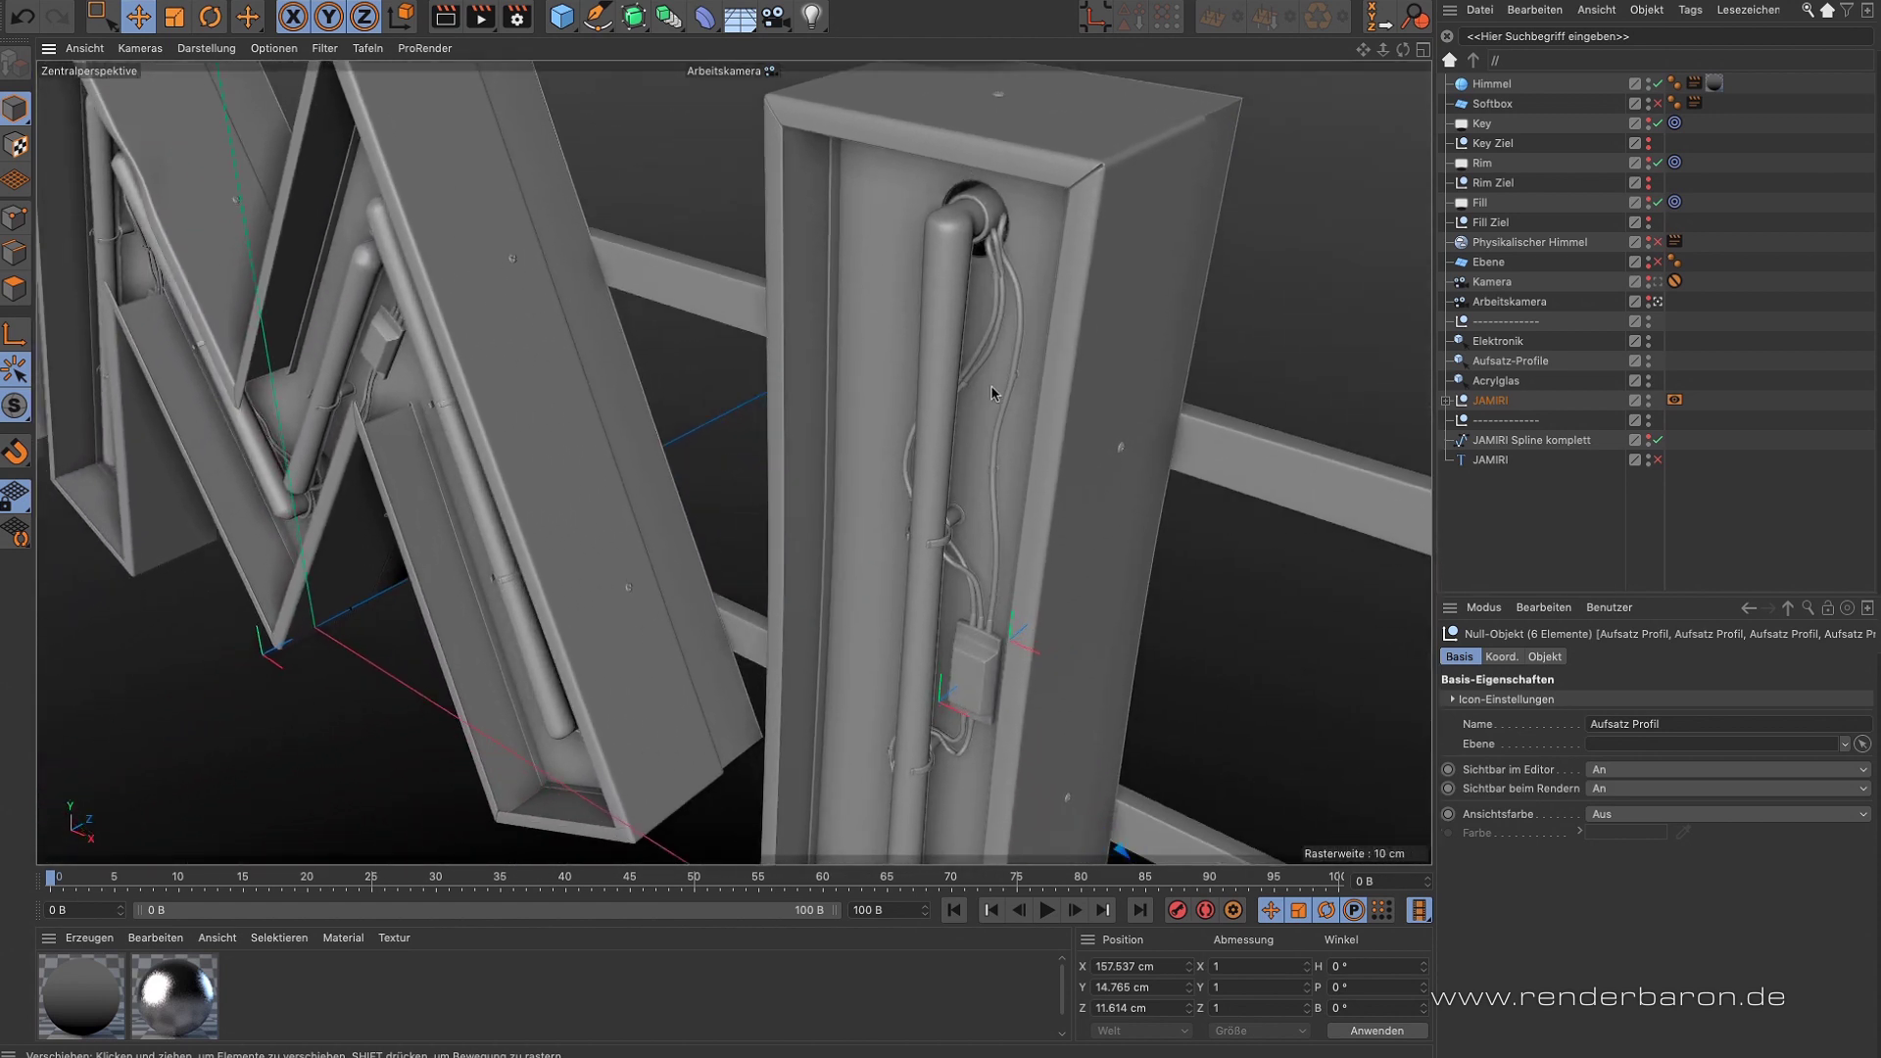
{"action": "right_click_drag", "start_coordinate": [850, 567], "coordinate": [826, 592], "text": "alt"}
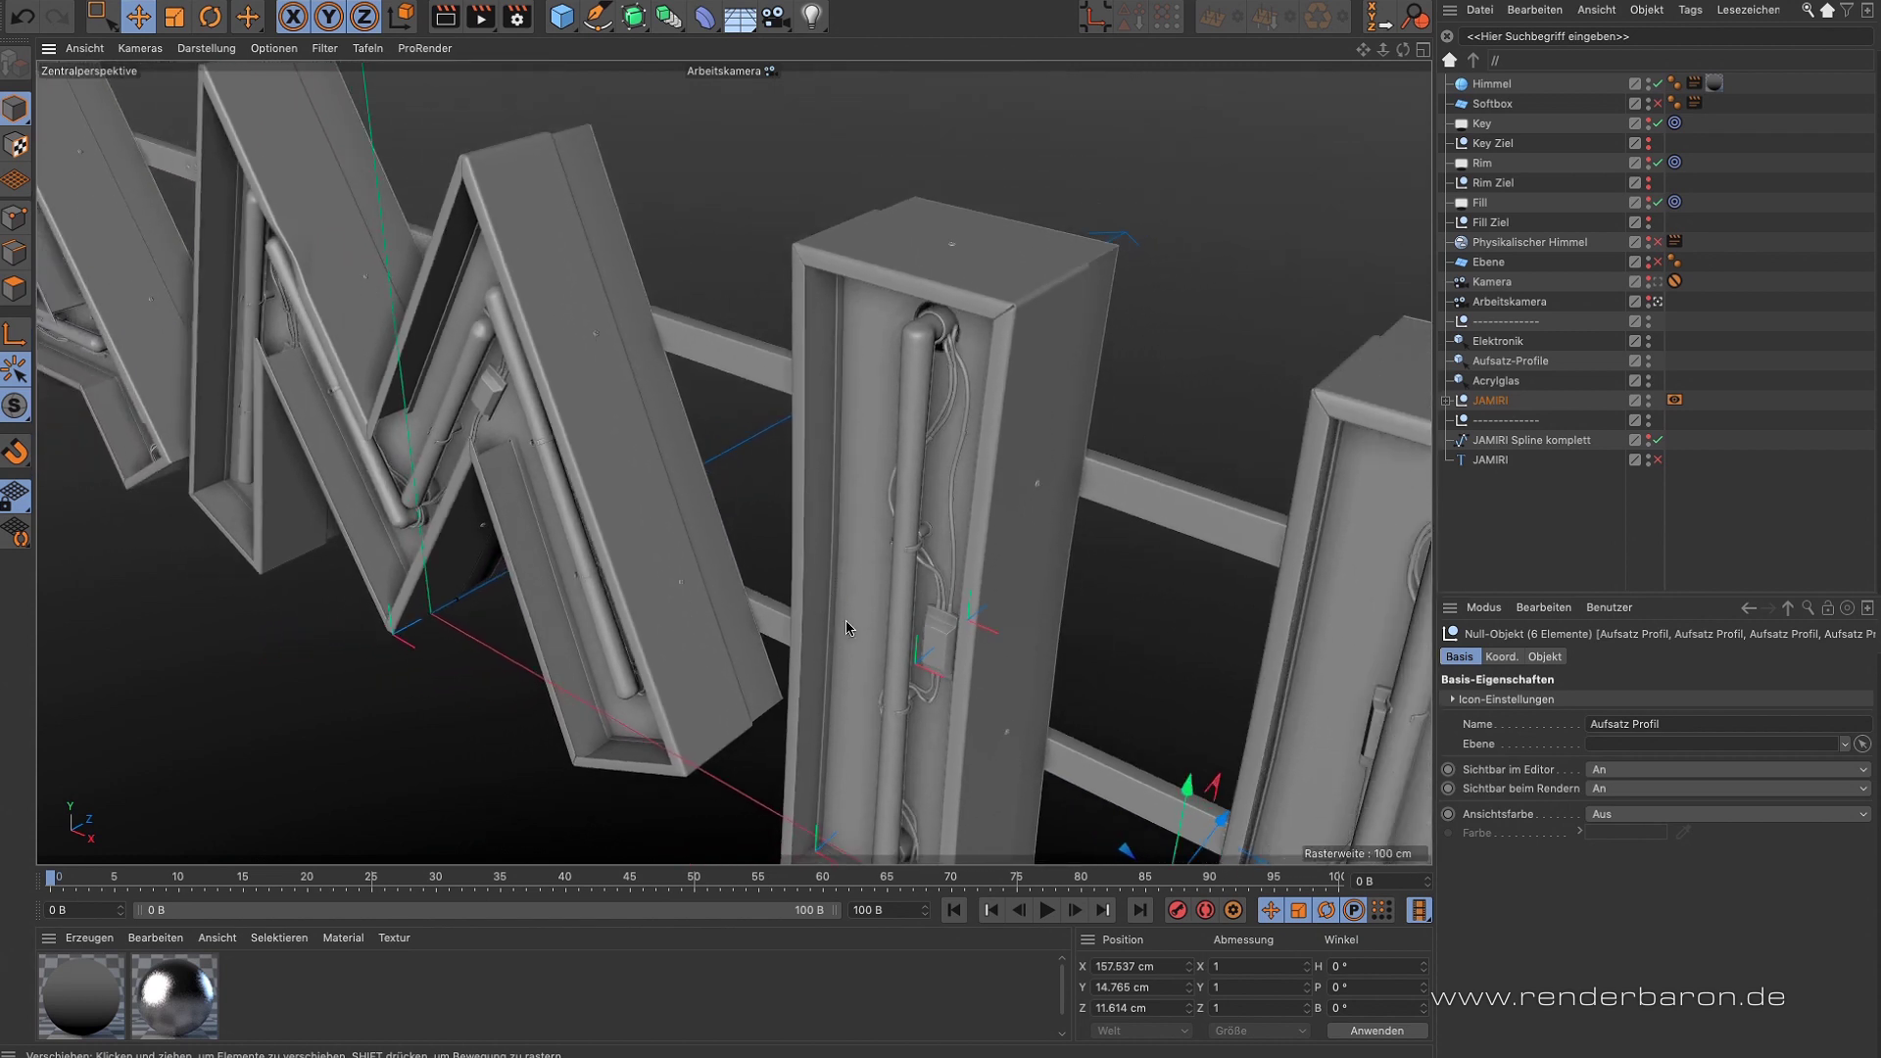
{"action": "left_click_drag", "start_coordinate": [848, 622], "coordinate": [932, 648], "text": "alt"}
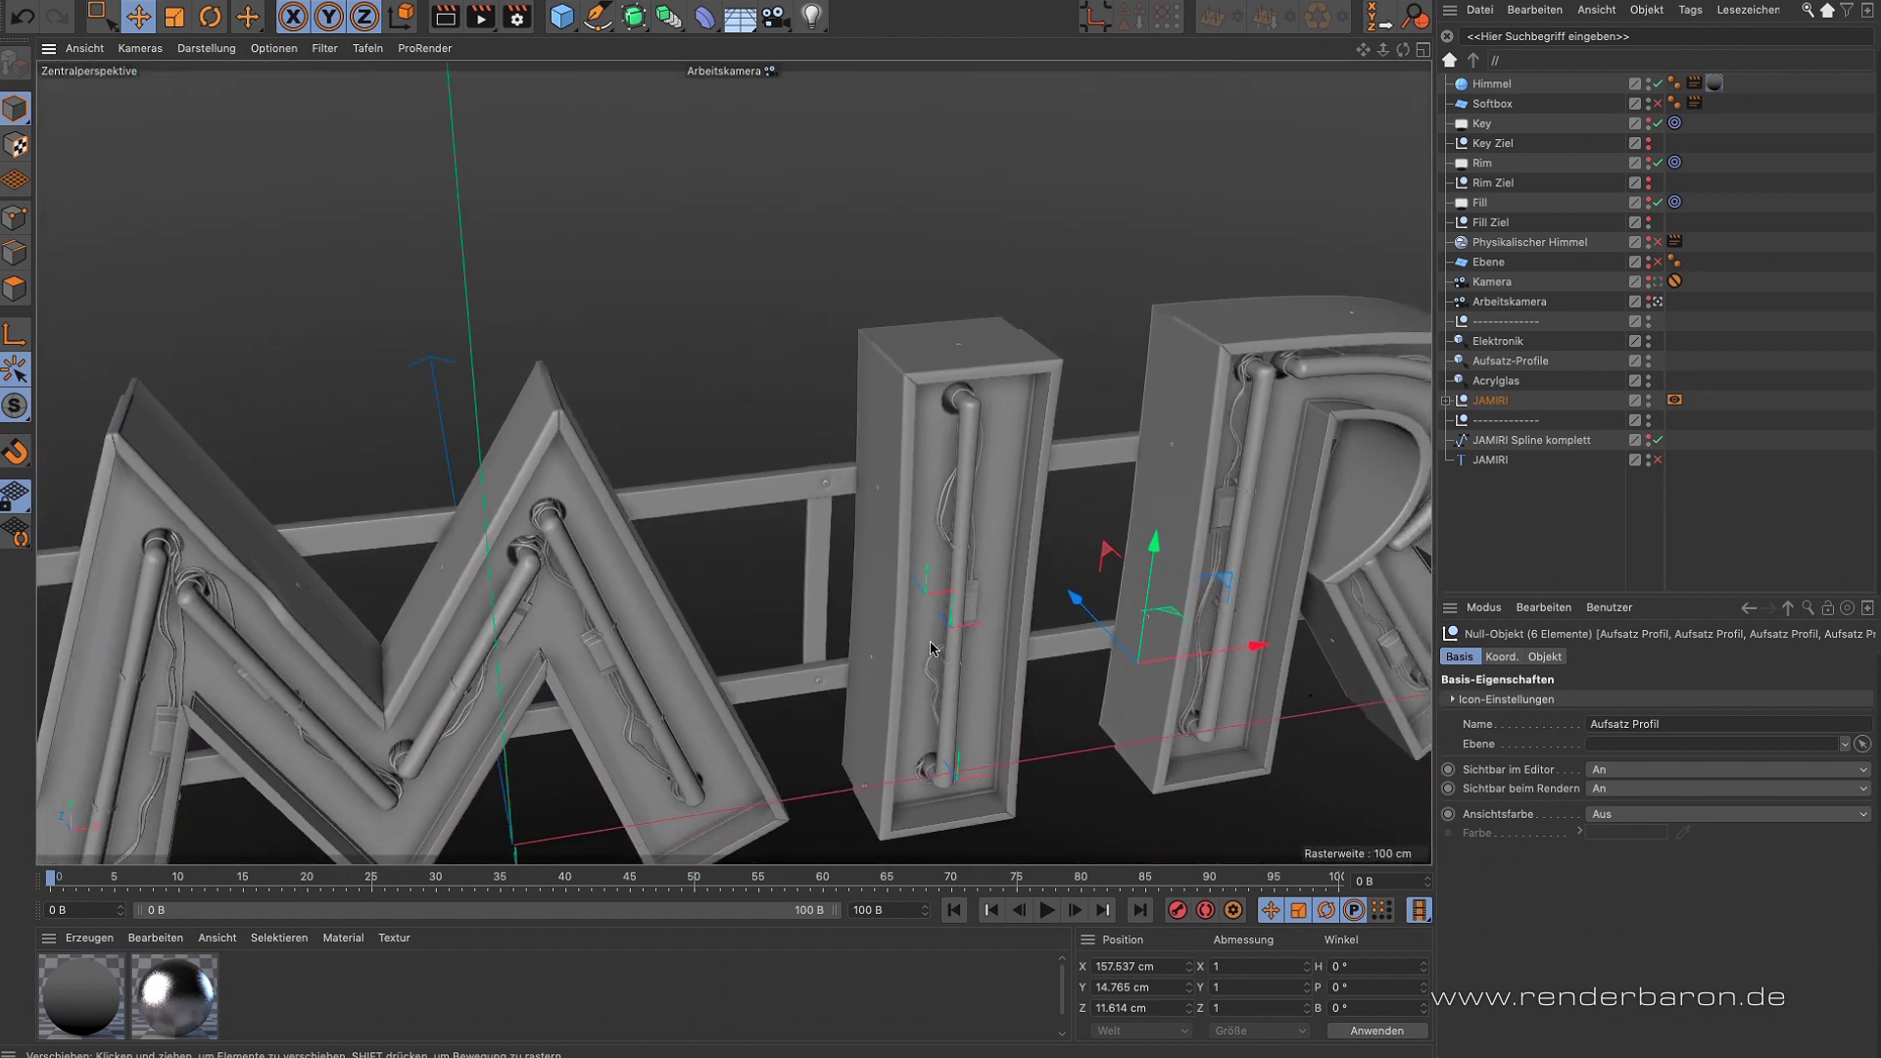
{"action": "middle_click_drag", "start_coordinate": [455, 651], "coordinate": [930, 461], "text": "alt"}
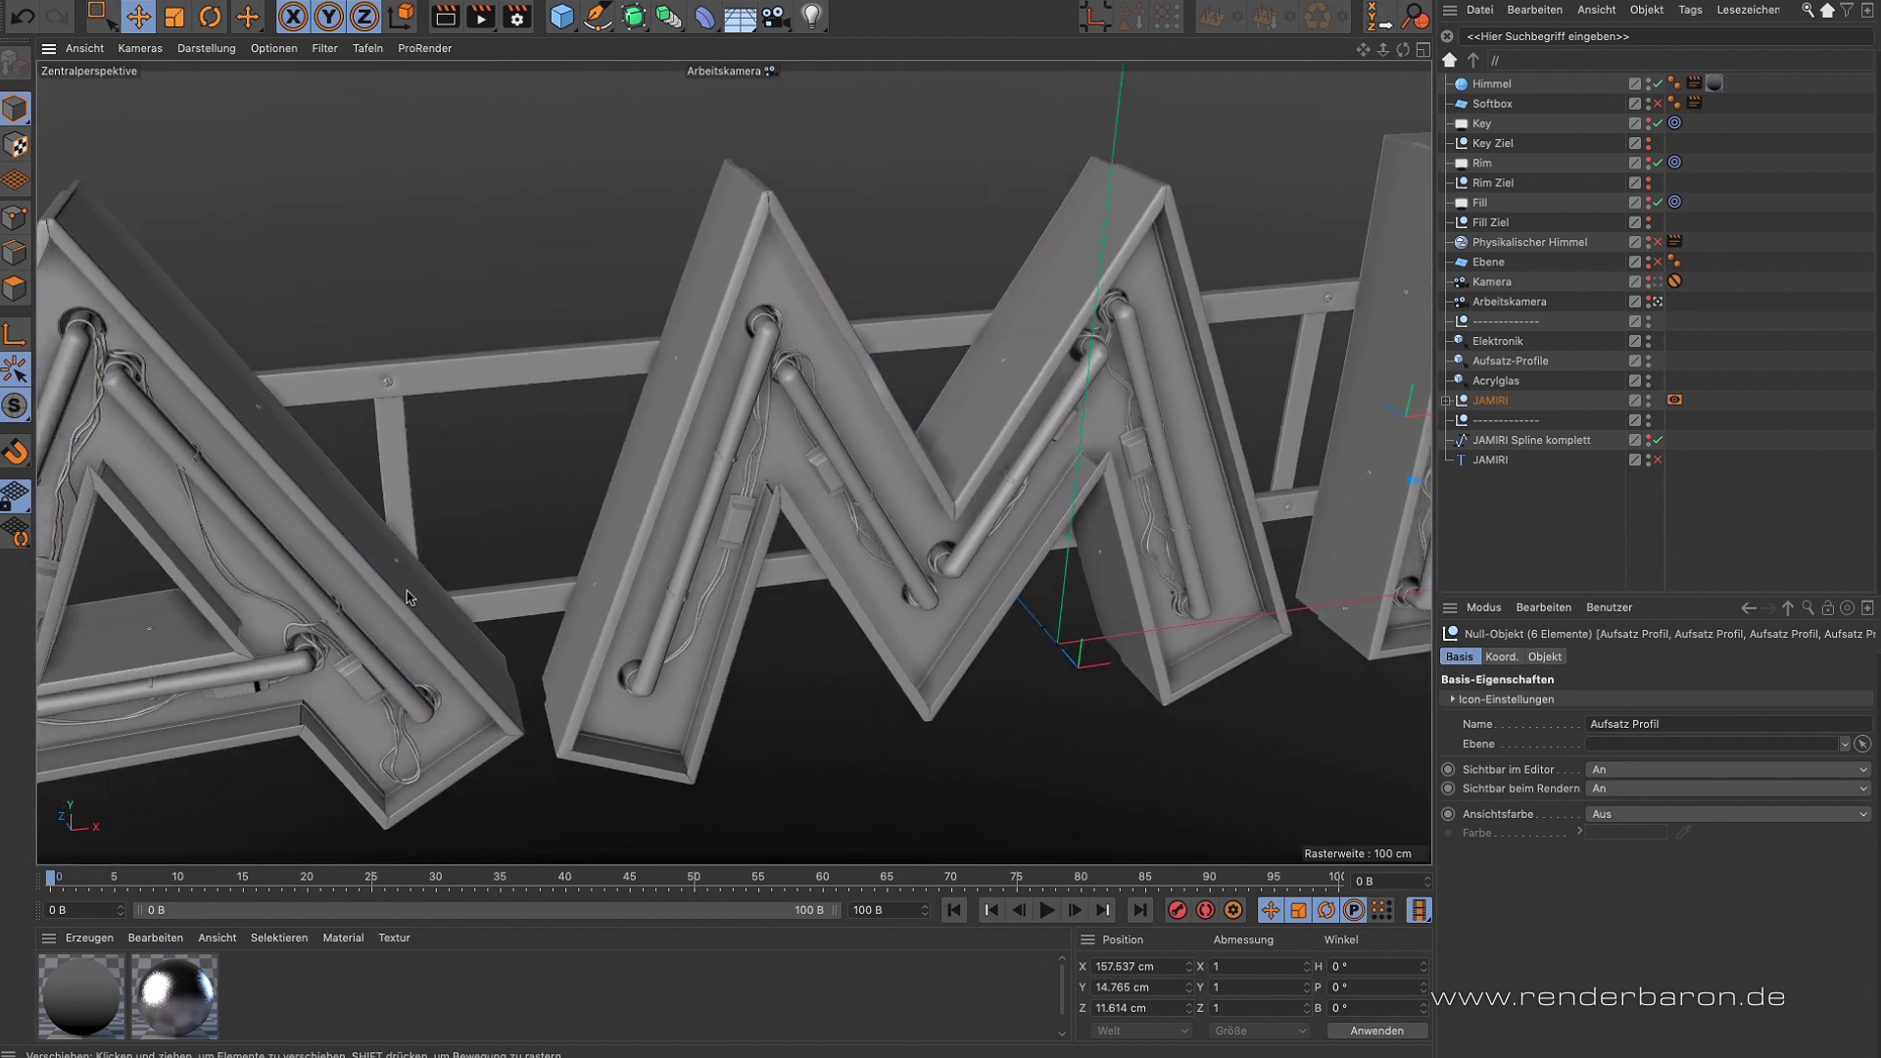
{"action": "middle_click_drag", "start_coordinate": [333, 592], "coordinate": [656, 527], "text": "alt"}
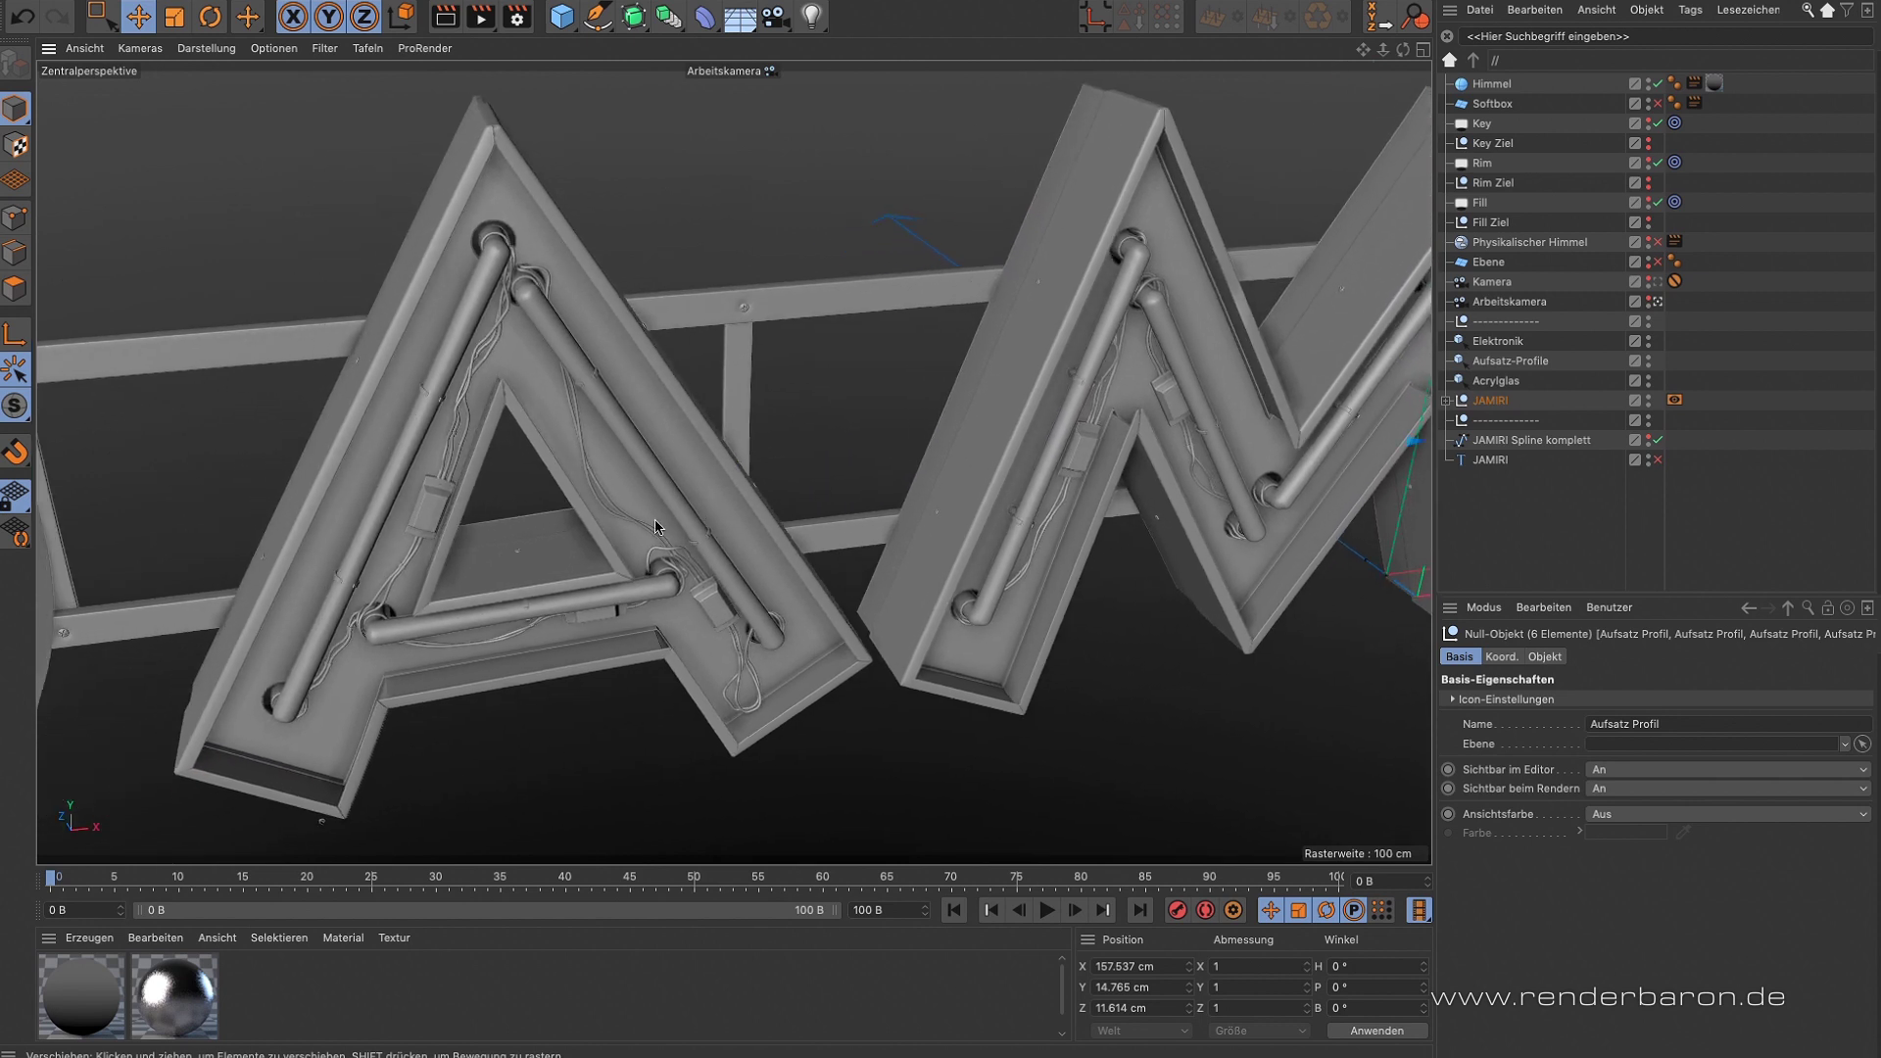
{"action": "left_click_drag", "start_coordinate": [390, 587], "coordinate": [385, 550], "text": "alt"}
{"action": "middle_click_drag", "start_coordinate": [385, 549], "coordinate": [772, 509], "text": "alt"}
{"action": "left_click_drag", "start_coordinate": [783, 517], "coordinate": [845, 529], "text": "alt"}
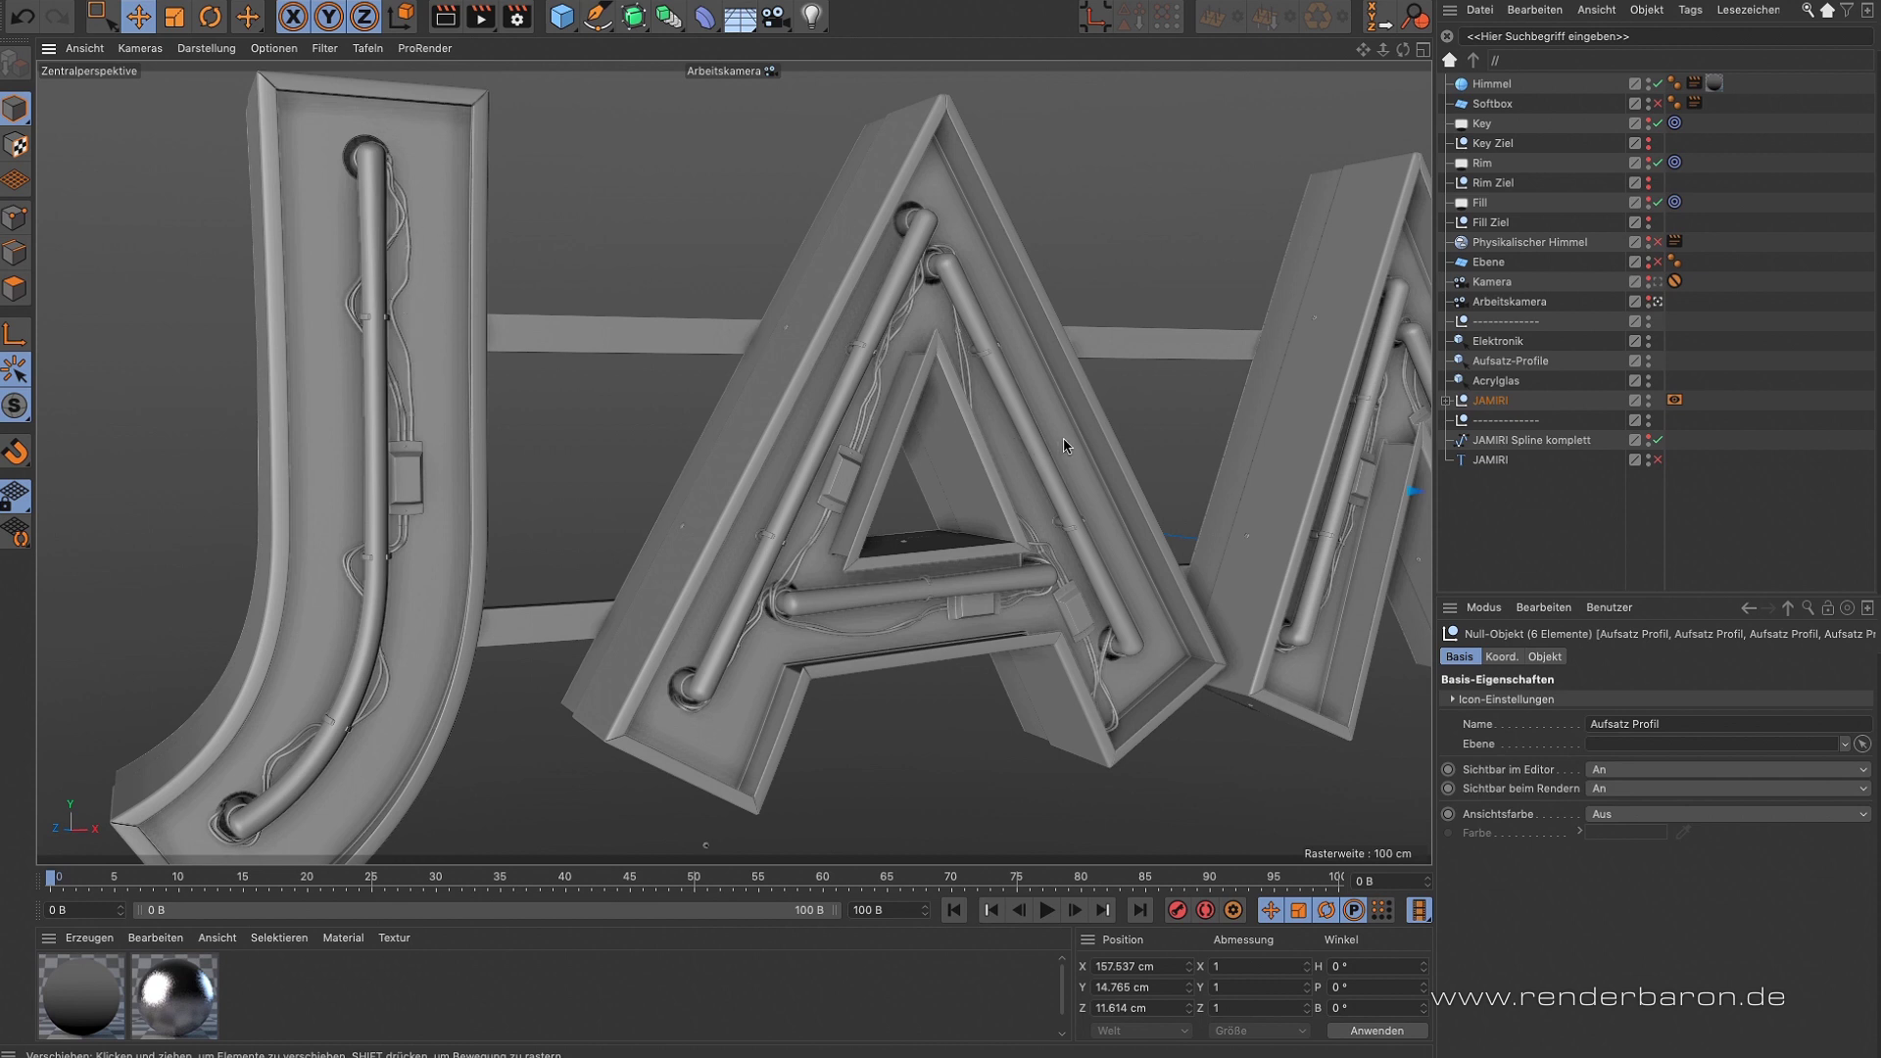
{"action": "left_click_drag", "start_coordinate": [1066, 445], "coordinate": [980, 463], "text": "alt"}
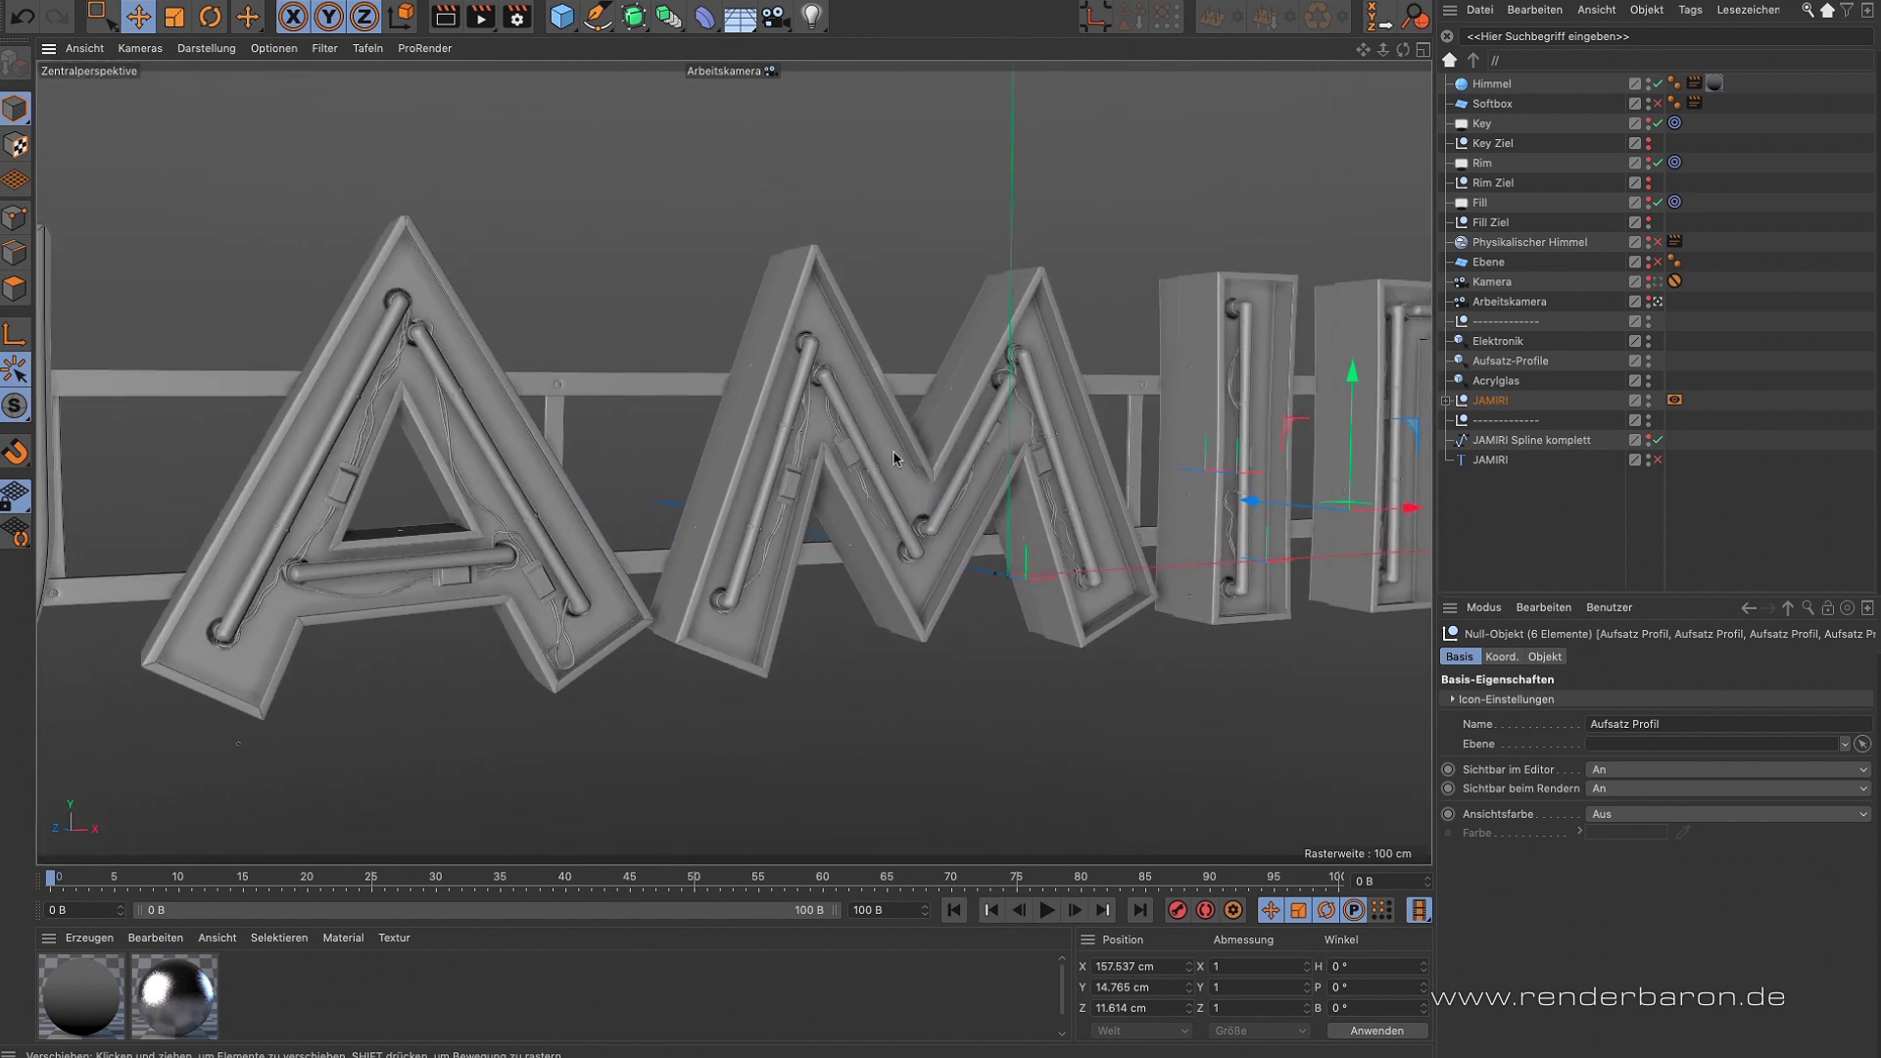
{"action": "scroll", "coordinate": [966, 466], "scroll_direction": "up", "scroll_amount": 5}
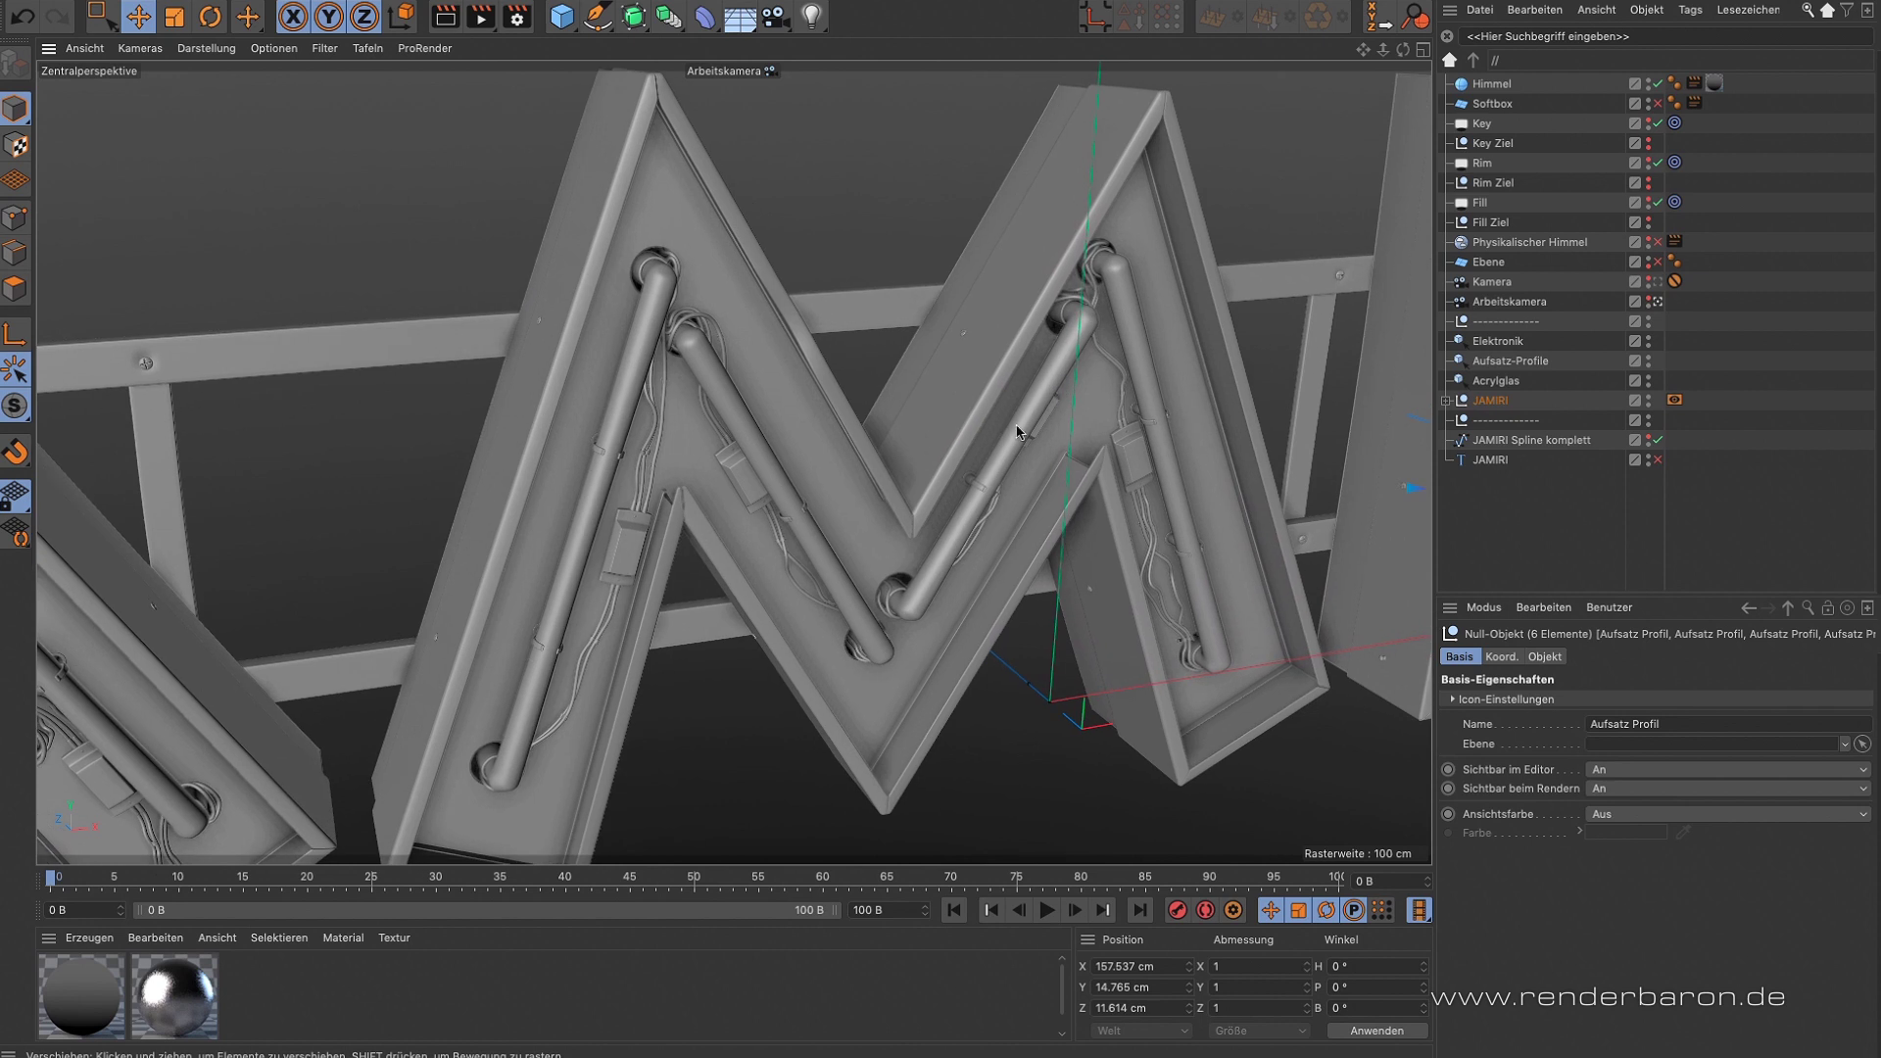
{"action": "left_click_drag", "start_coordinate": [933, 505], "coordinate": [964, 480], "text": "alt"}
- Restore the selection stored in Acrylglas and set the acrylic panes' editor and render visibility to An
{"action": "left_click", "coordinate": [1495, 381]}
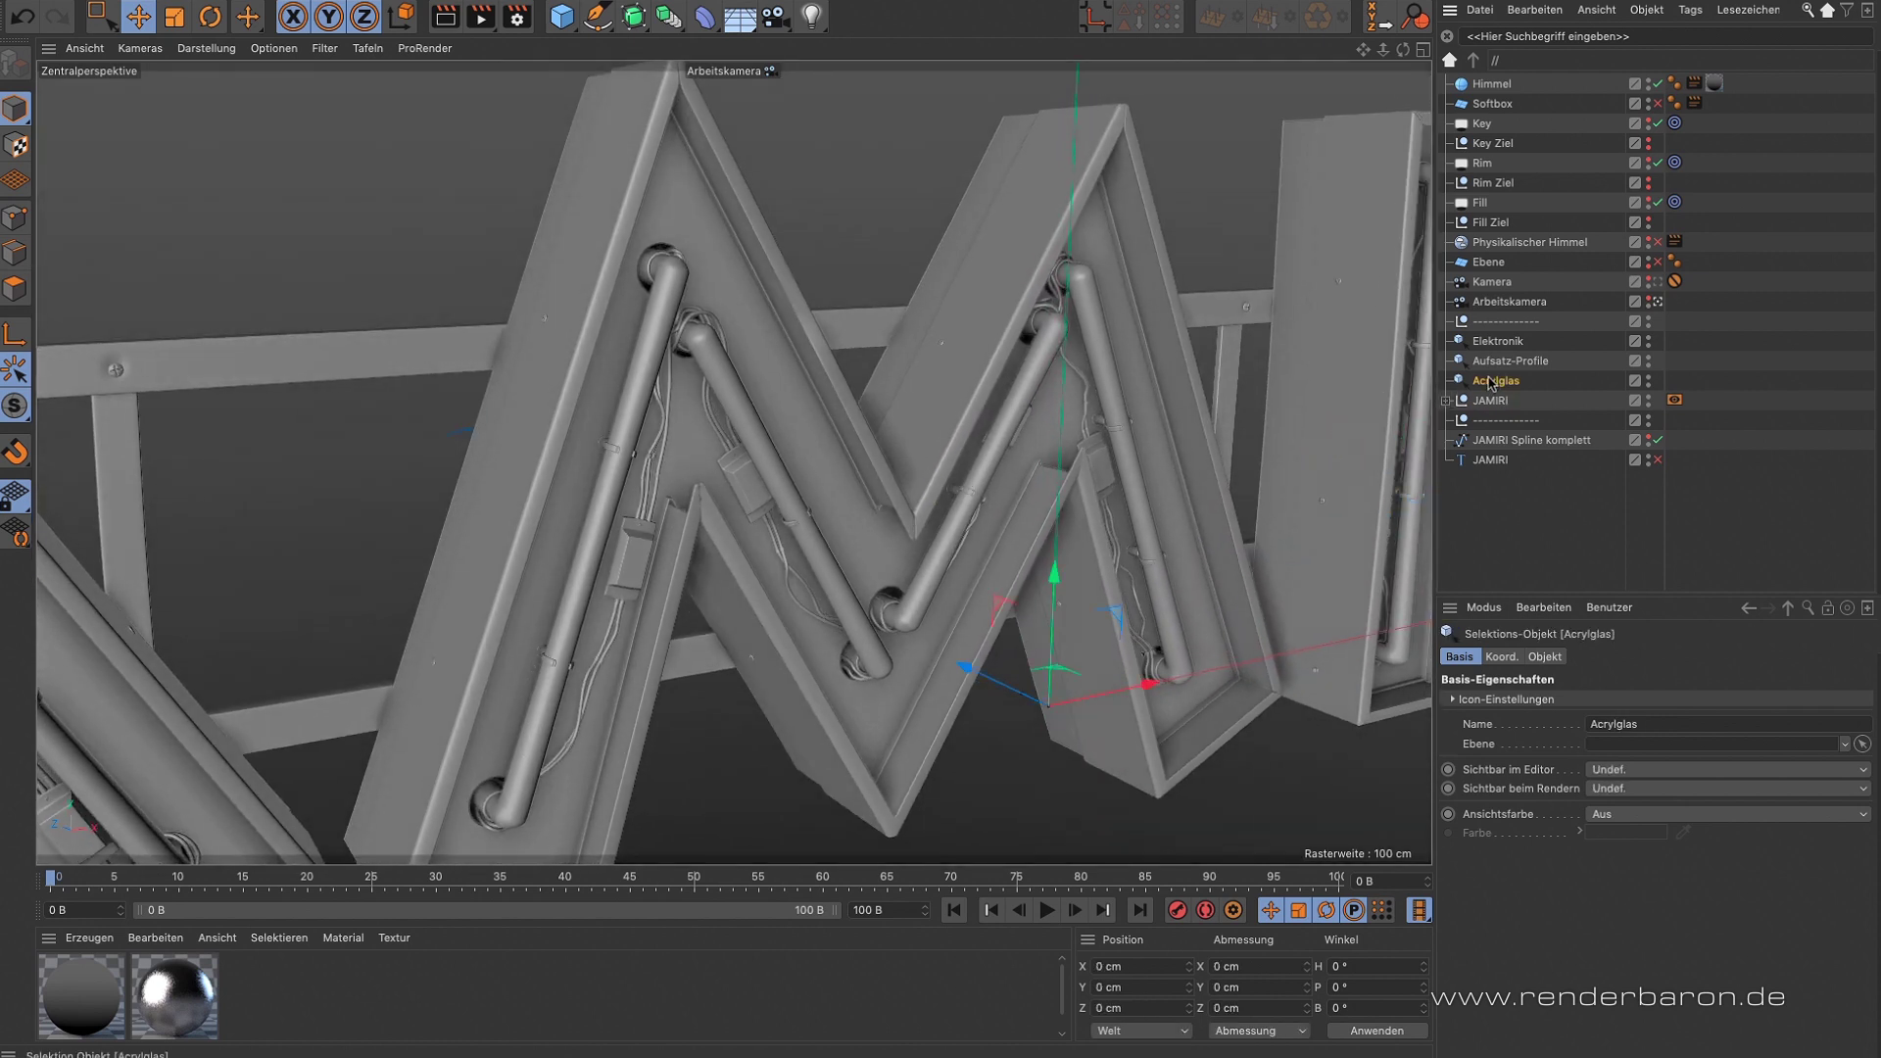
{"action": "left_click", "coordinate": [1545, 657]}
{"action": "left_click", "coordinate": [1527, 702]}
{"action": "left_click", "coordinate": [1631, 770]}
{"action": "left_click", "coordinate": [1627, 810]}
{"action": "left_click", "coordinate": [1630, 789]}
{"action": "left_click", "coordinate": [1627, 826]}
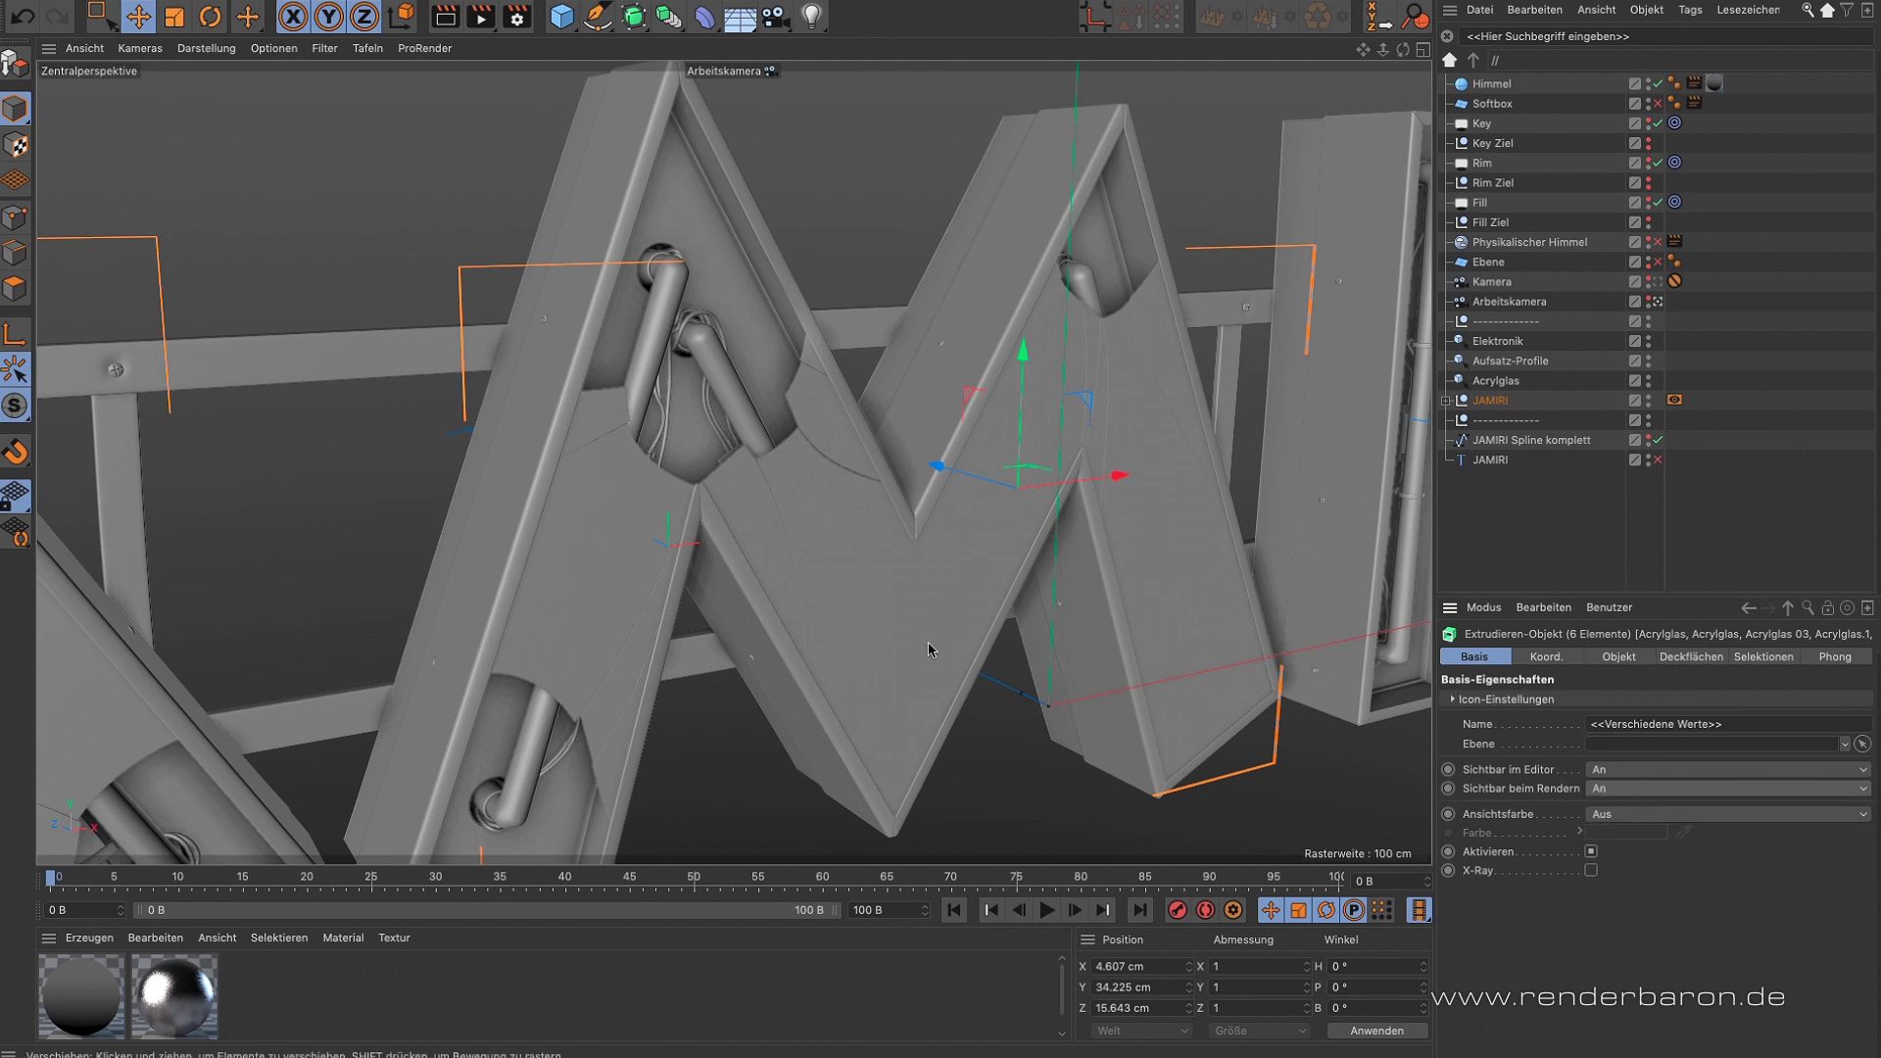
- Examine the broken acrylic panes and exposed tubes on the M, A and J from different angles
{"action": "mouse_move", "coordinate": [925, 641]}
{"action": "left_mouse_down", "text": "alt"}
{"action": "mouse_move", "coordinate": [745, 655]}
{"action": "mouse_move", "coordinate": [901, 645]}
{"action": "left_mouse_up", "text": "alt"}
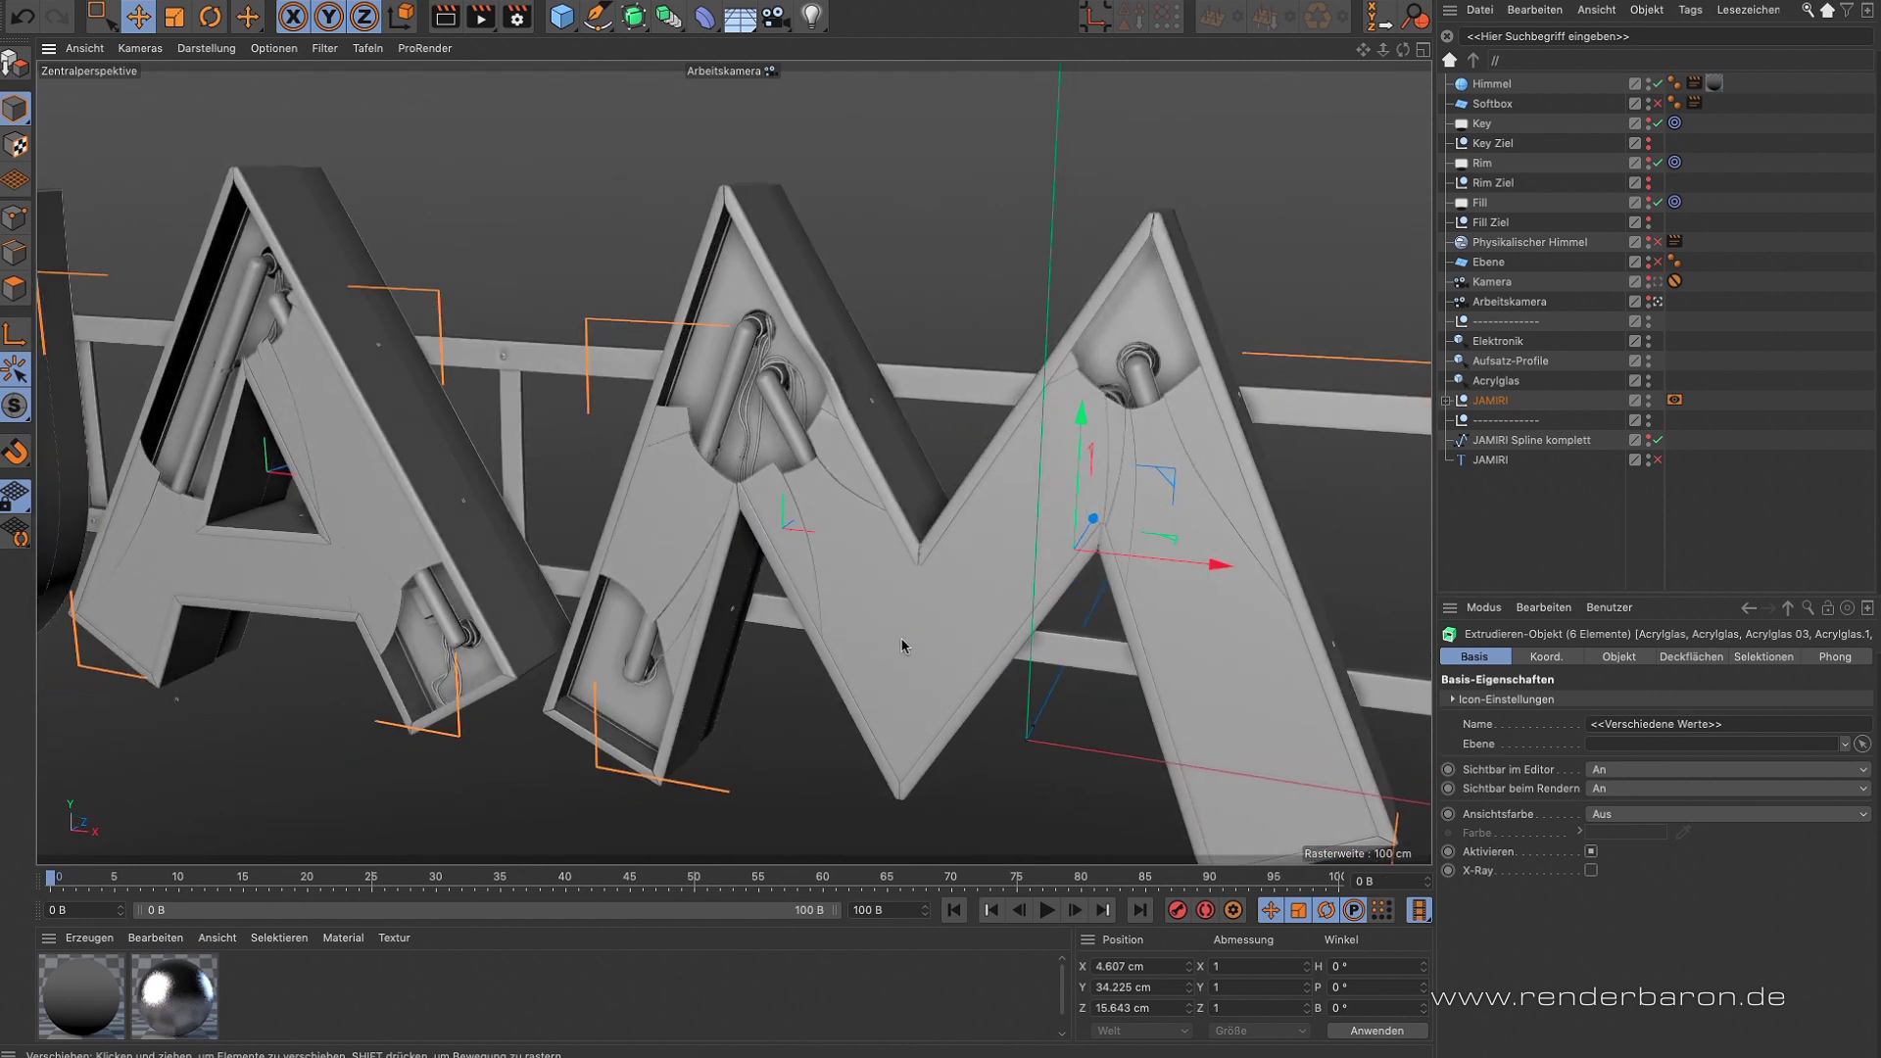
{"action": "left_click_drag", "start_coordinate": [439, 542], "coordinate": [578, 565], "text": "alt"}
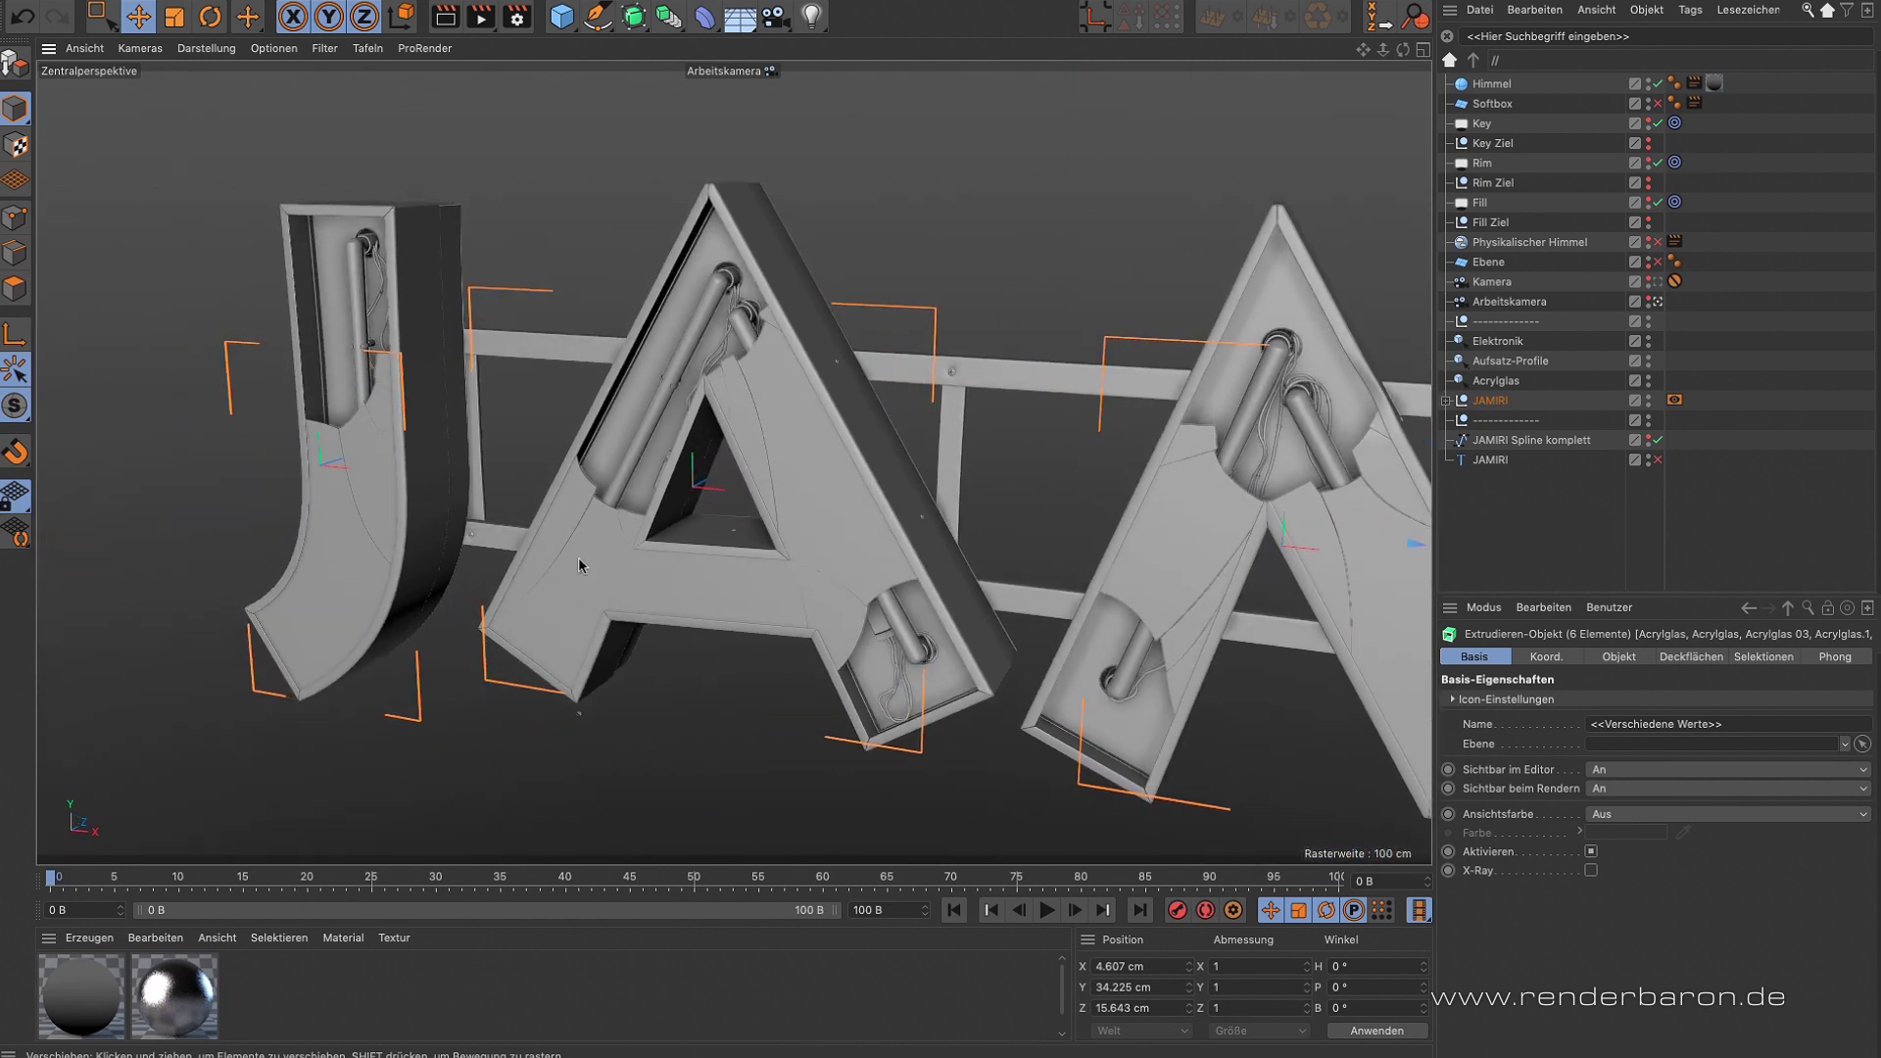
{"action": "scroll", "coordinate": [372, 529], "scroll_direction": "up", "scroll_amount": 5}
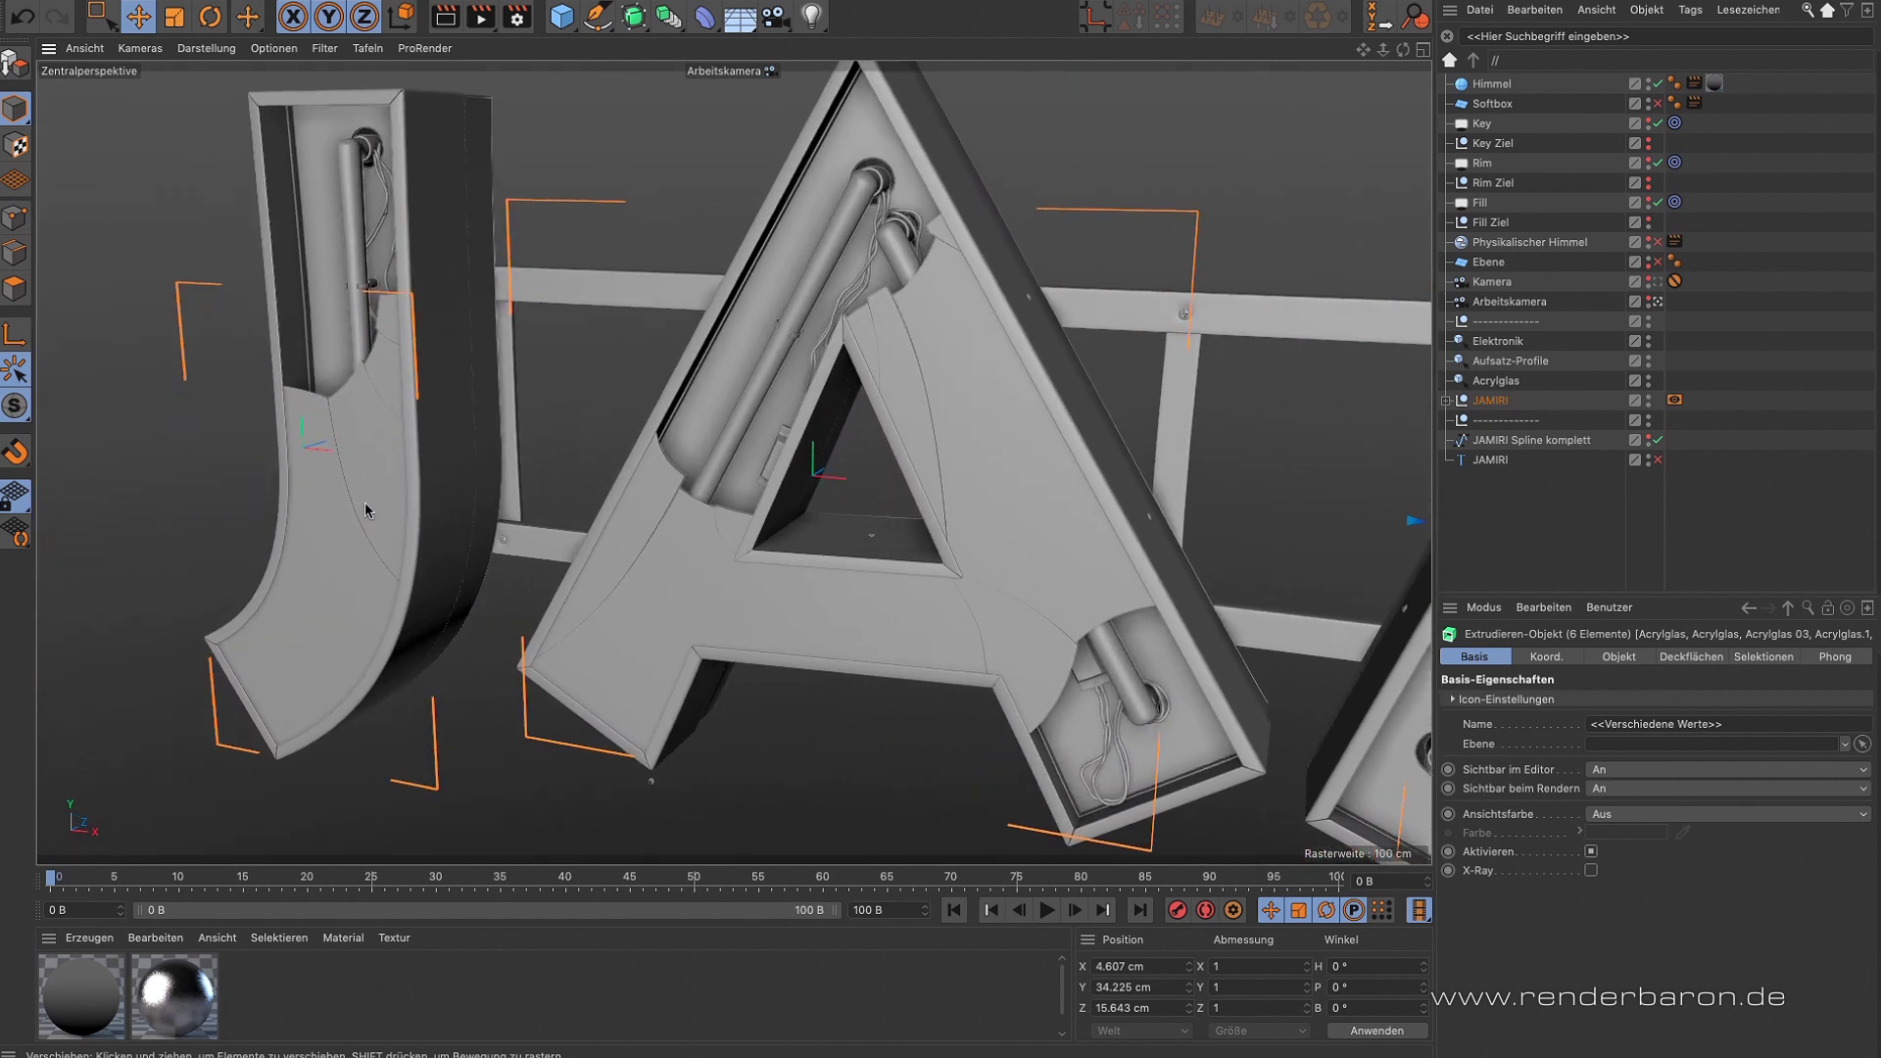
{"action": "left_click_drag", "start_coordinate": [416, 496], "coordinate": [307, 472], "text": "alt"}
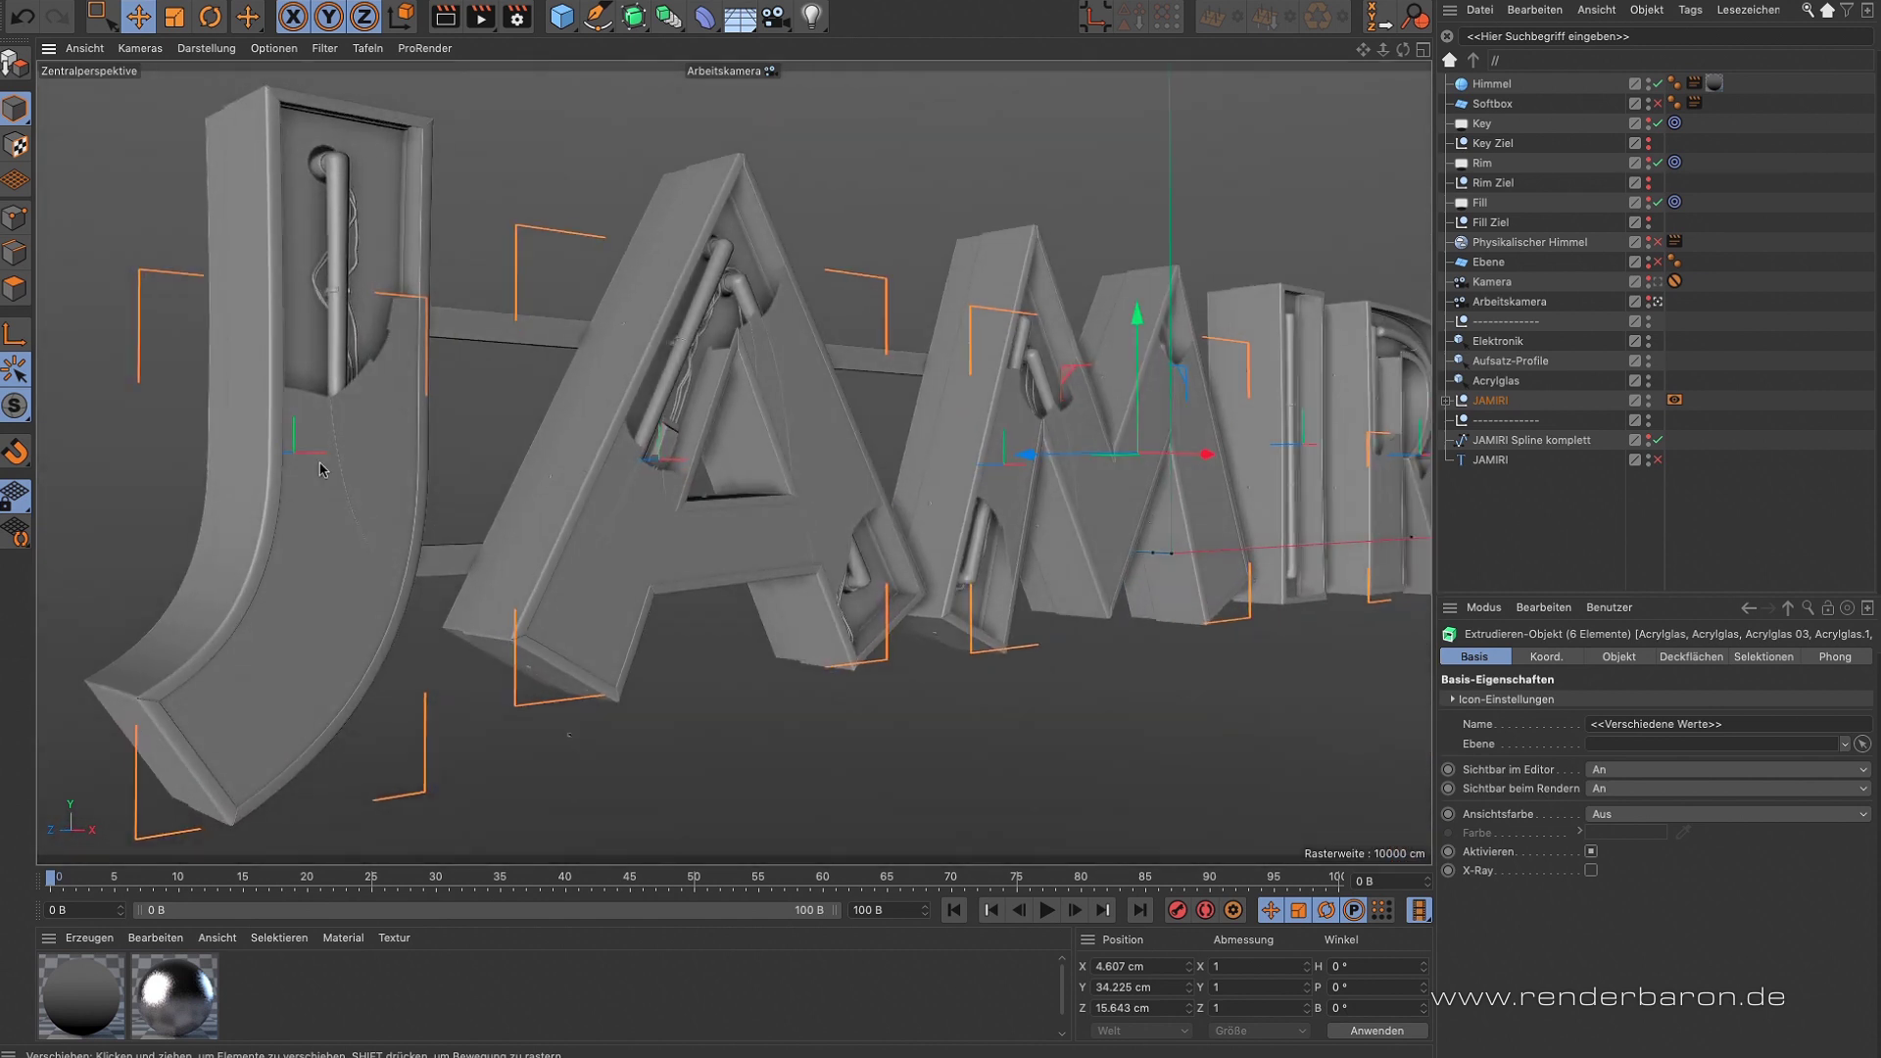
{"action": "scroll", "coordinate": [363, 436], "scroll_direction": "up", "scroll_amount": 4}
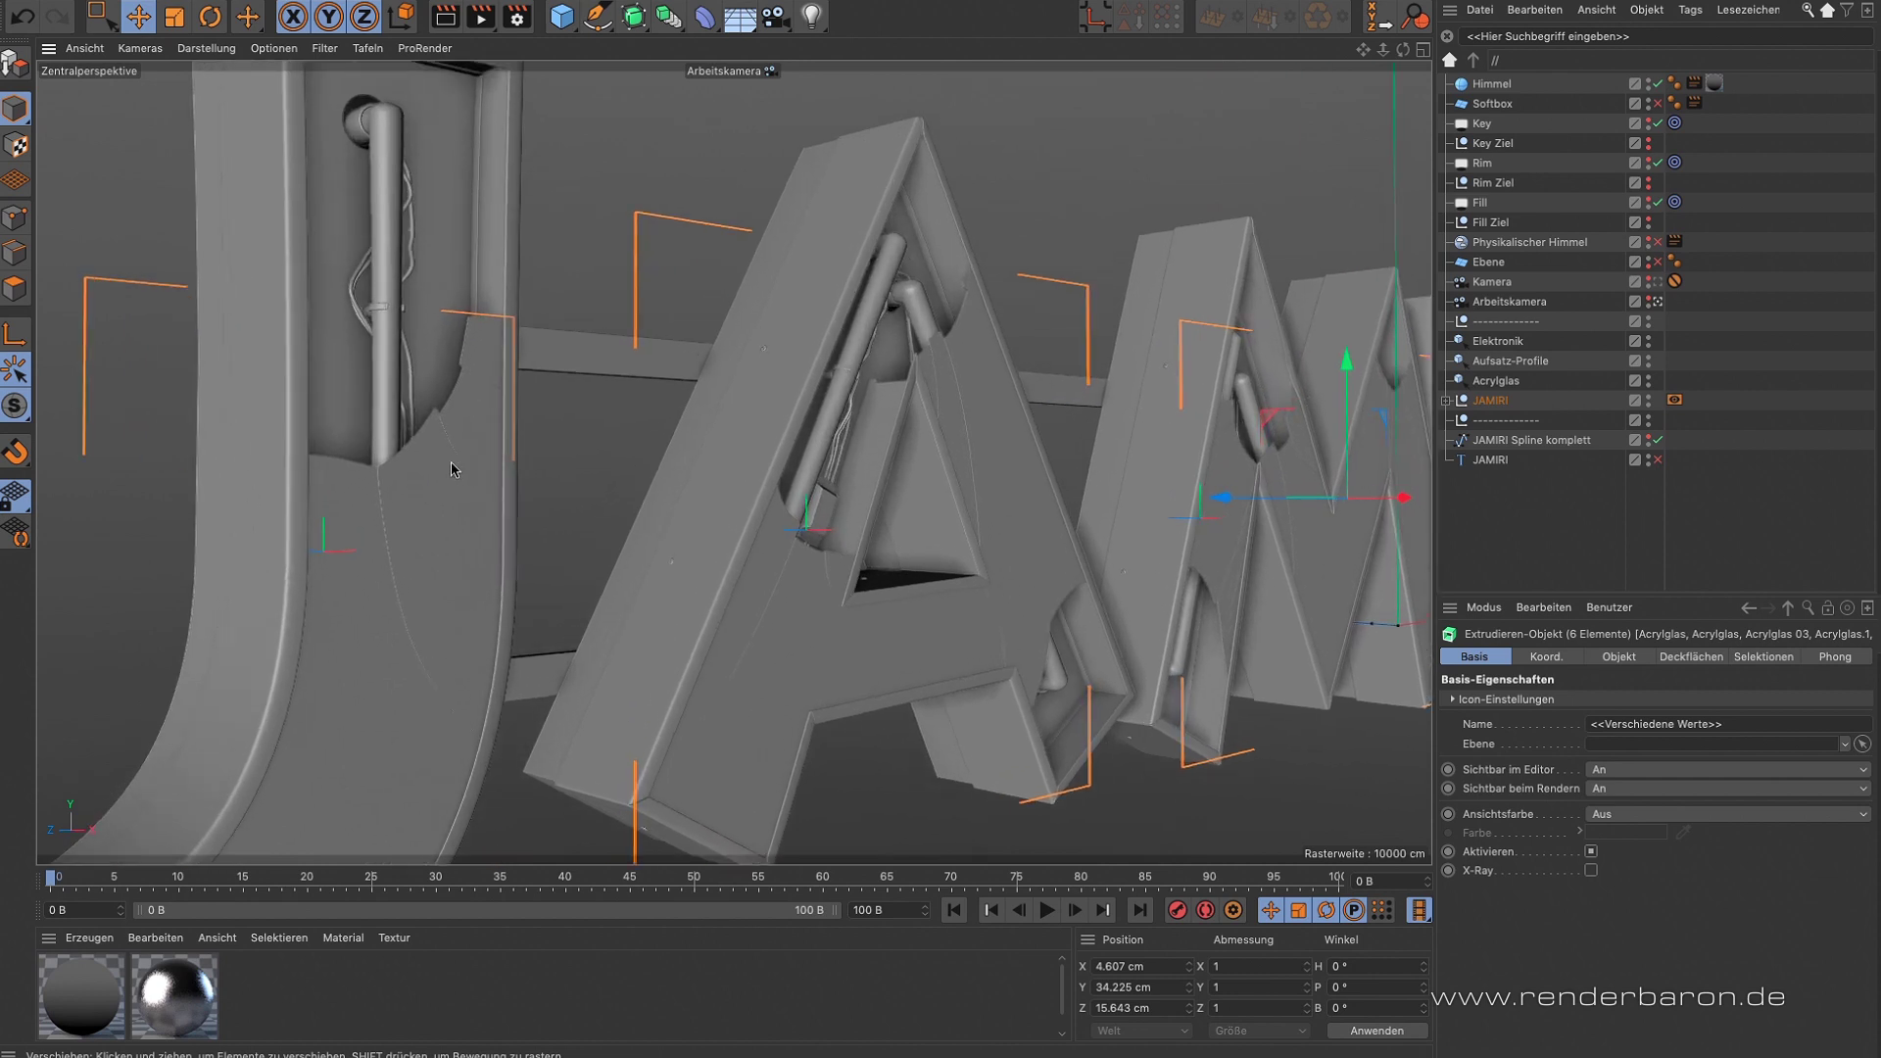
{"action": "scroll", "coordinate": [451, 468], "scroll_direction": "up", "scroll_amount": 4}
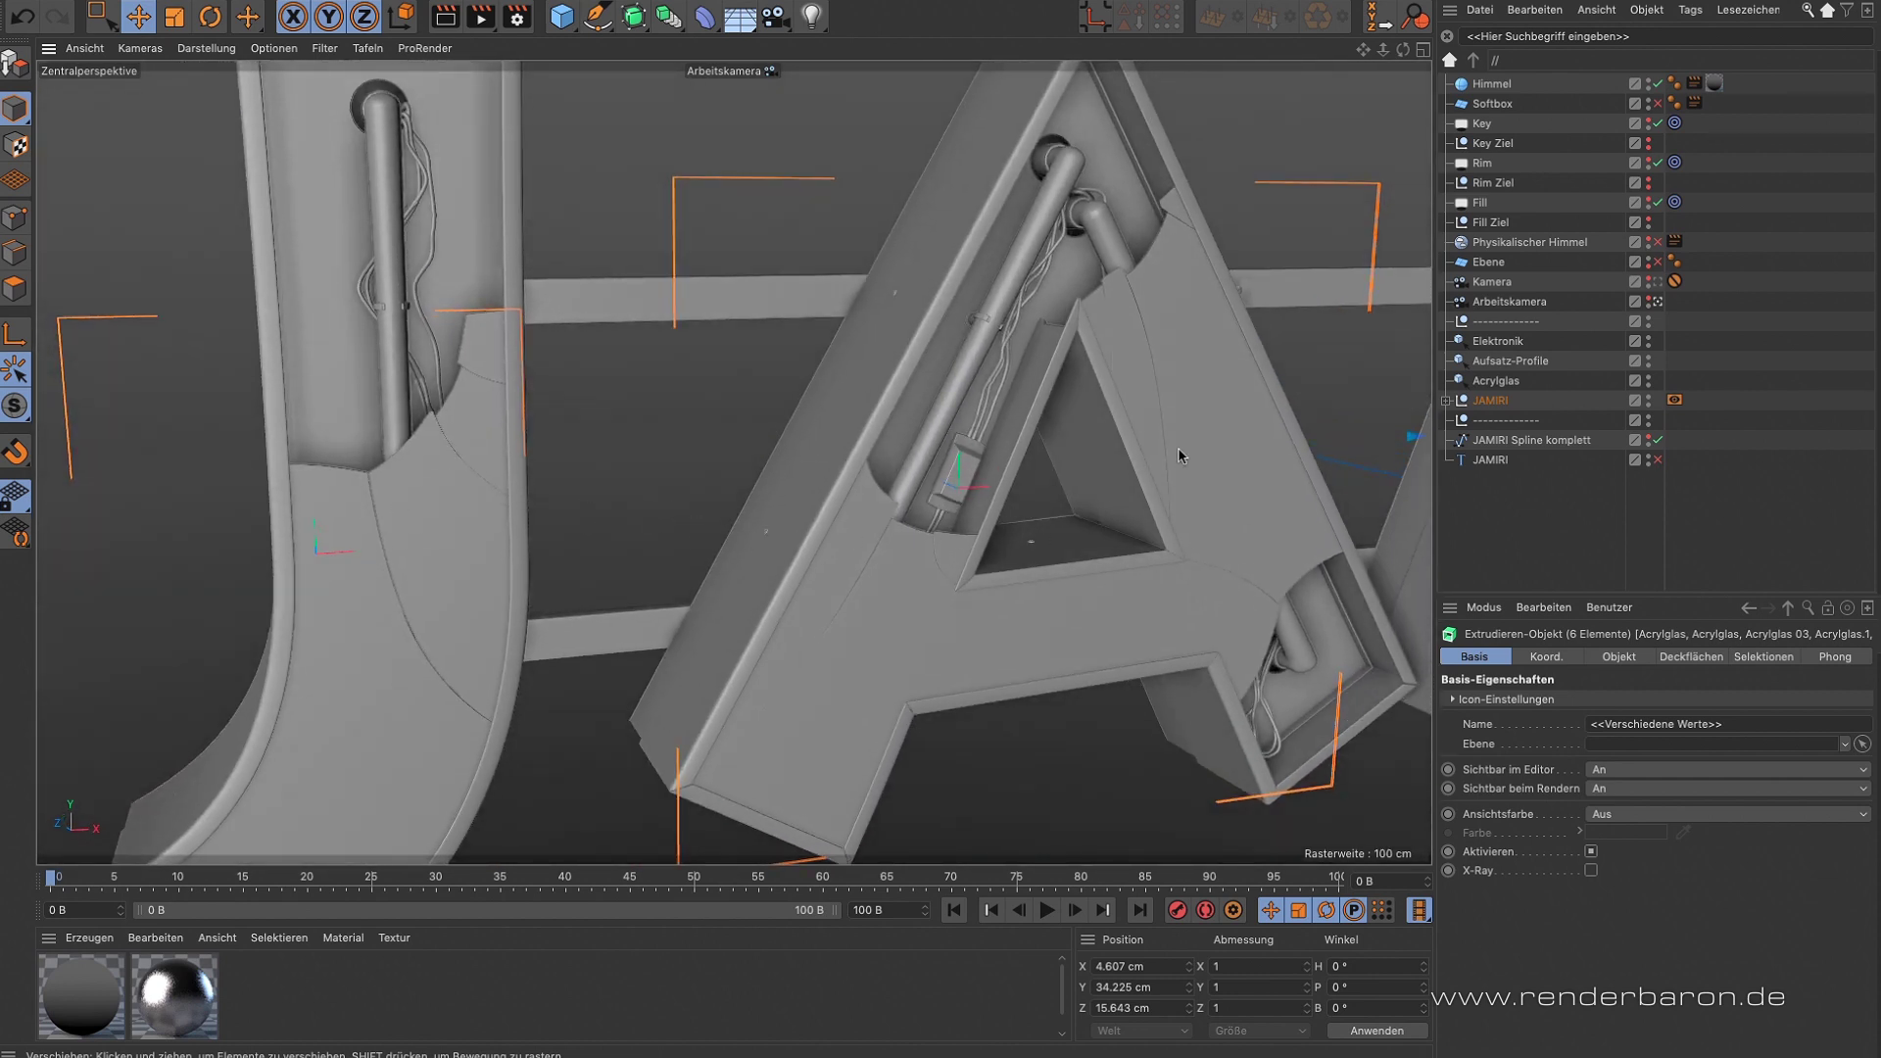
- Follow the acrylic panes from the A across the M to the open I and the broken pane on the R
{"action": "middle_click_drag", "start_coordinate": [1219, 459], "coordinate": [800, 466], "text": "alt"}
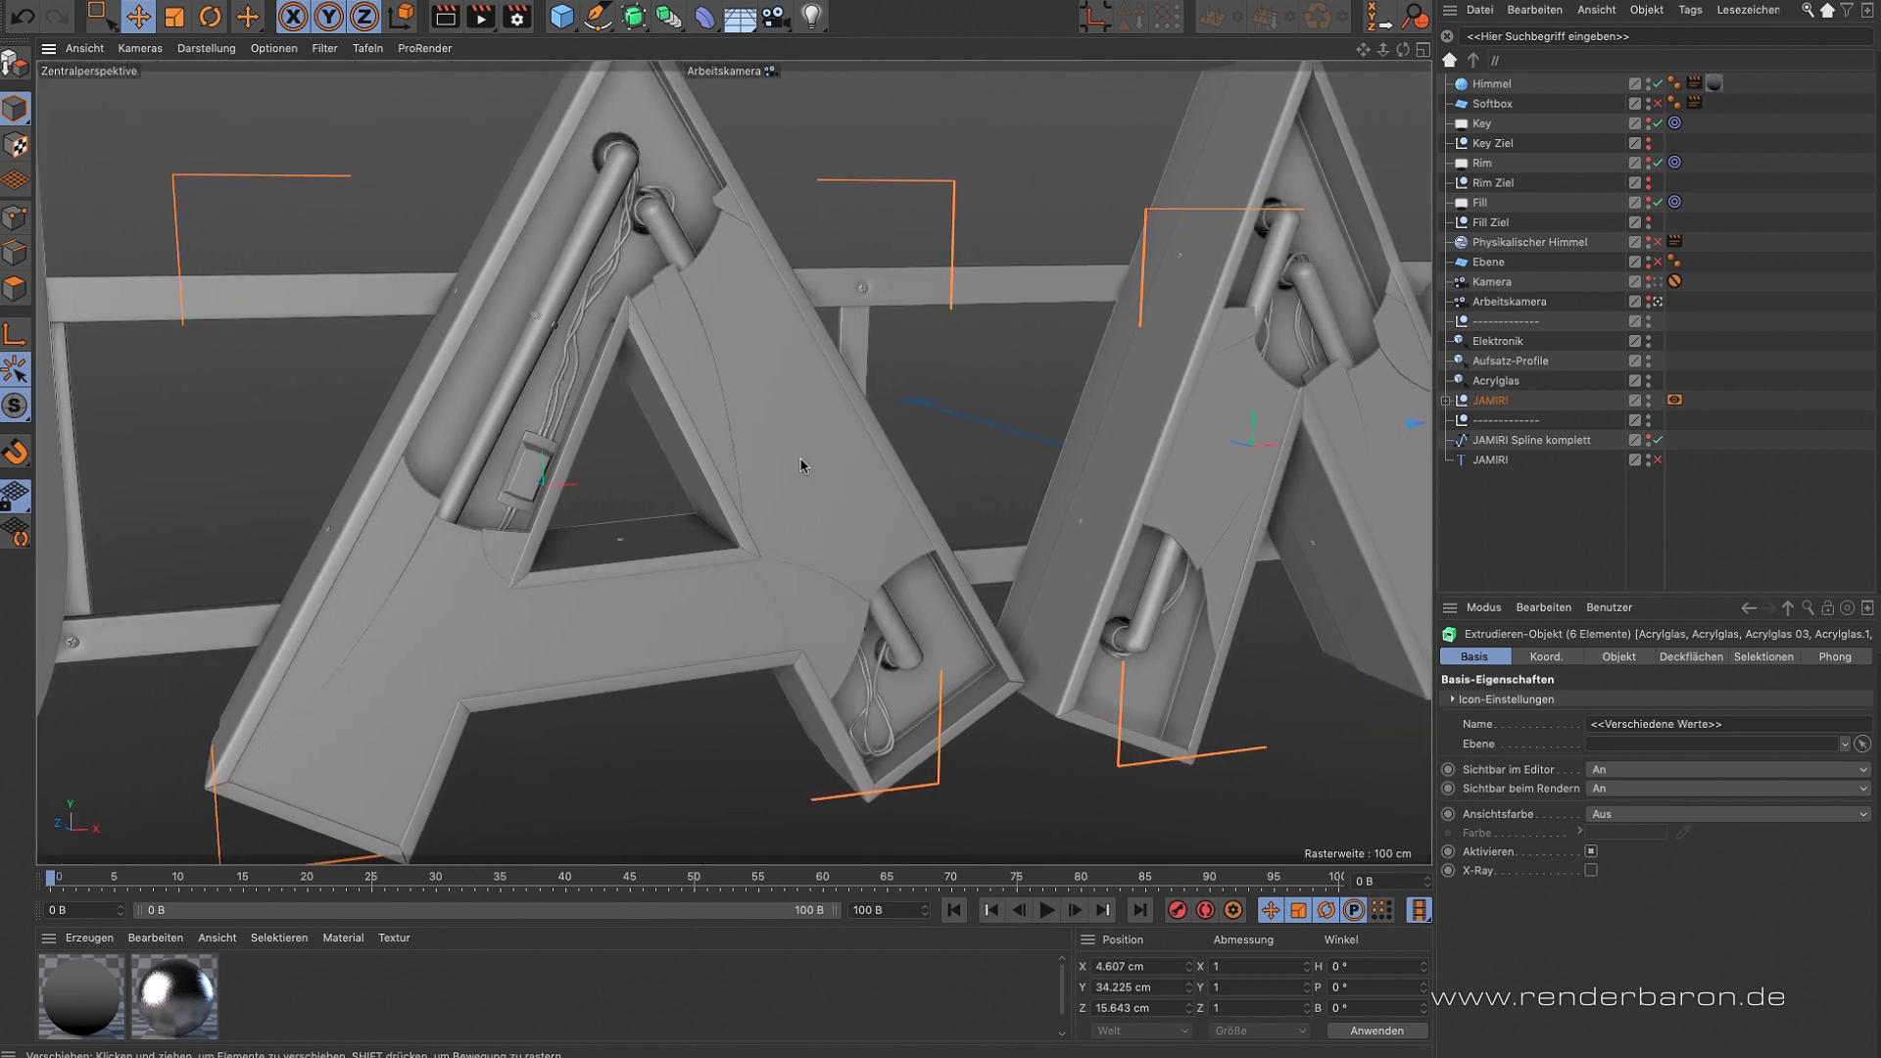
{"action": "left_click_drag", "start_coordinate": [1230, 433], "coordinate": [1127, 455], "text": "alt"}
{"action": "middle_click_drag", "start_coordinate": [1127, 454], "coordinate": [882, 461], "text": "alt"}
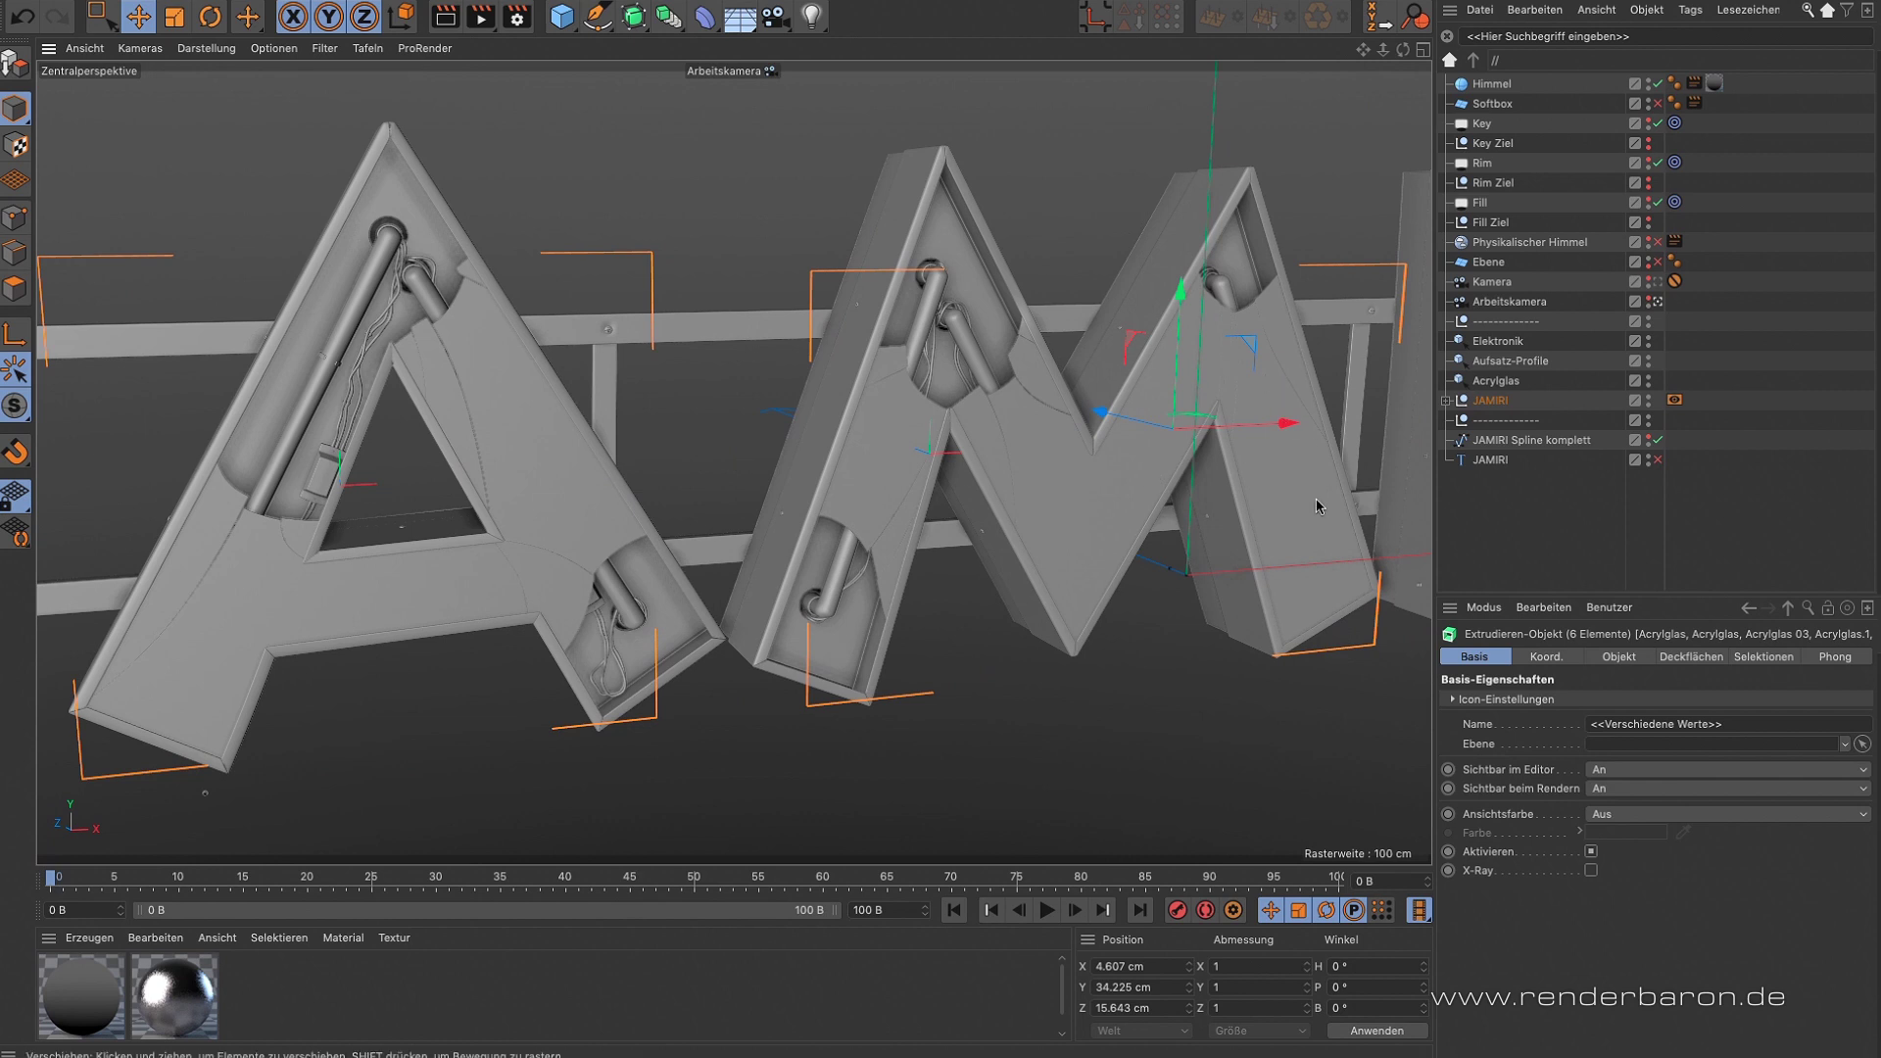
{"action": "left_click_drag", "start_coordinate": [1003, 454], "coordinate": [876, 397], "text": "alt"}
{"action": "middle_click_drag", "start_coordinate": [1327, 470], "coordinate": [774, 504], "text": "alt"}
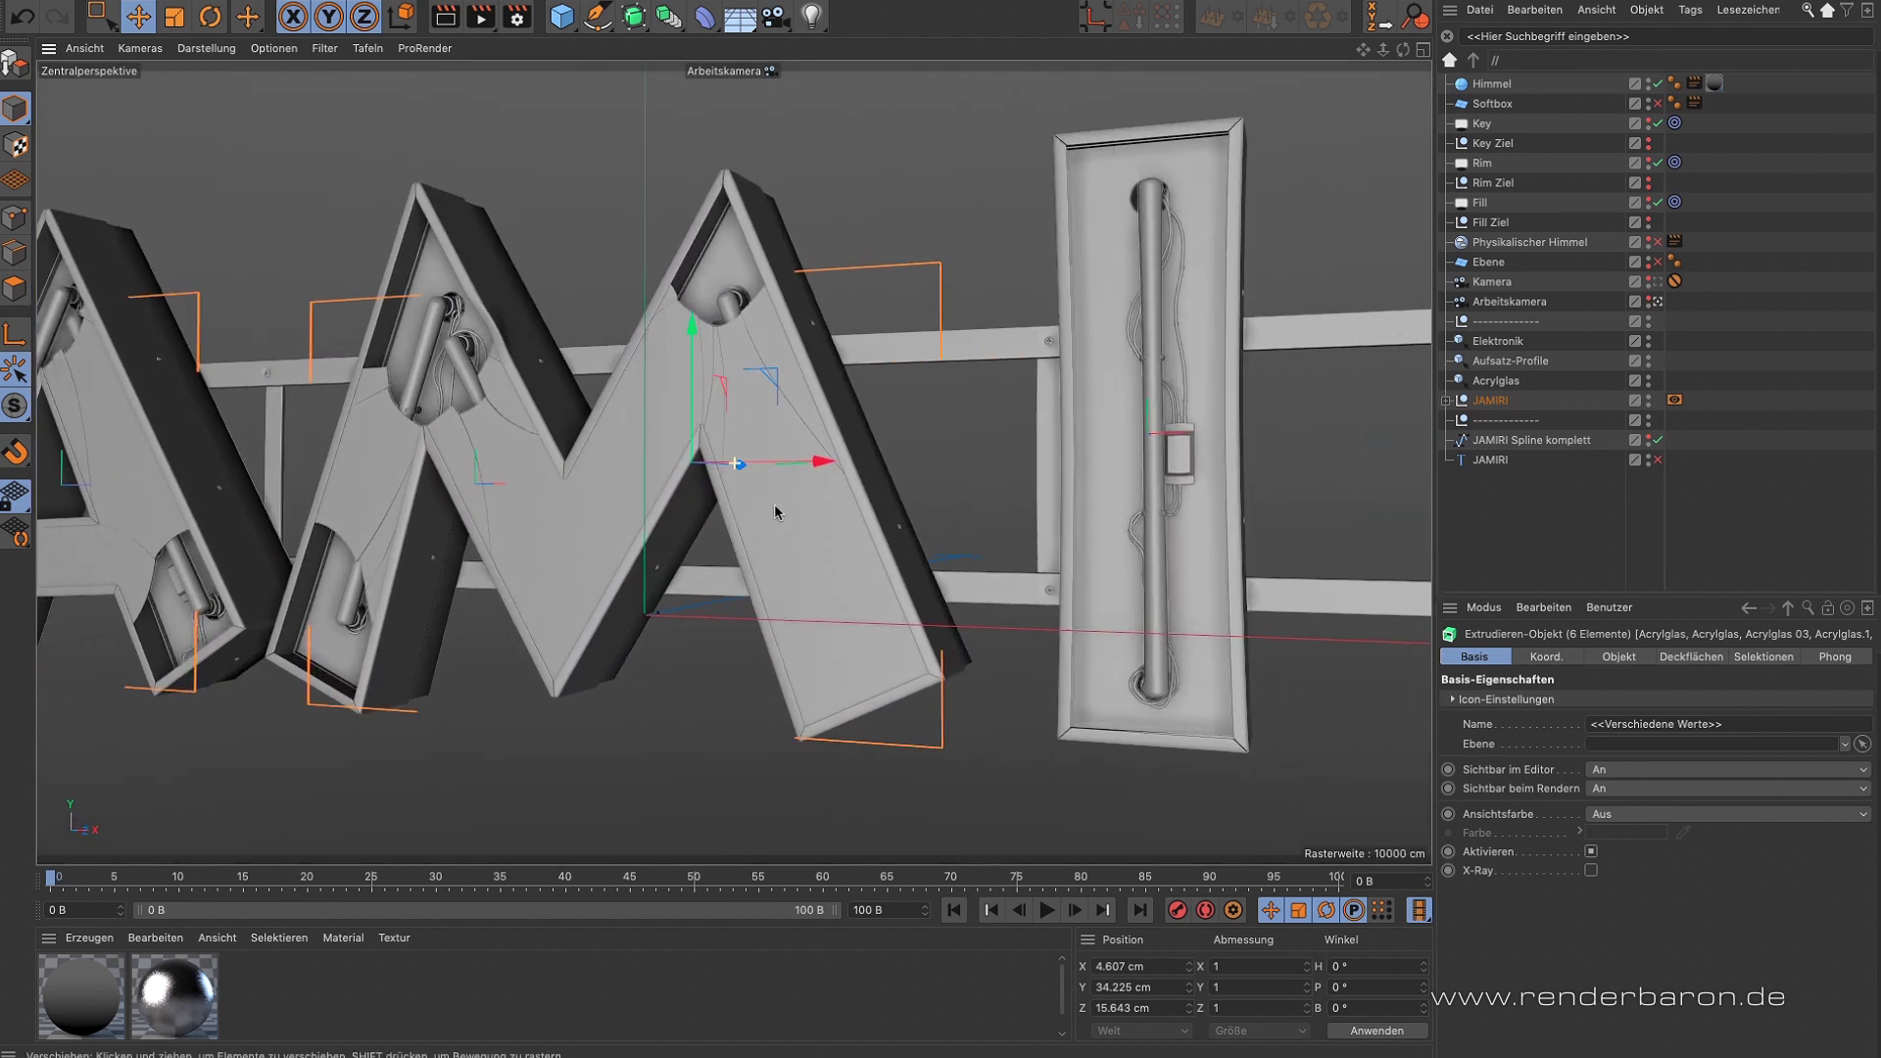
{"action": "middle_click_drag", "start_coordinate": [1137, 489], "coordinate": [600, 390], "text": "alt"}
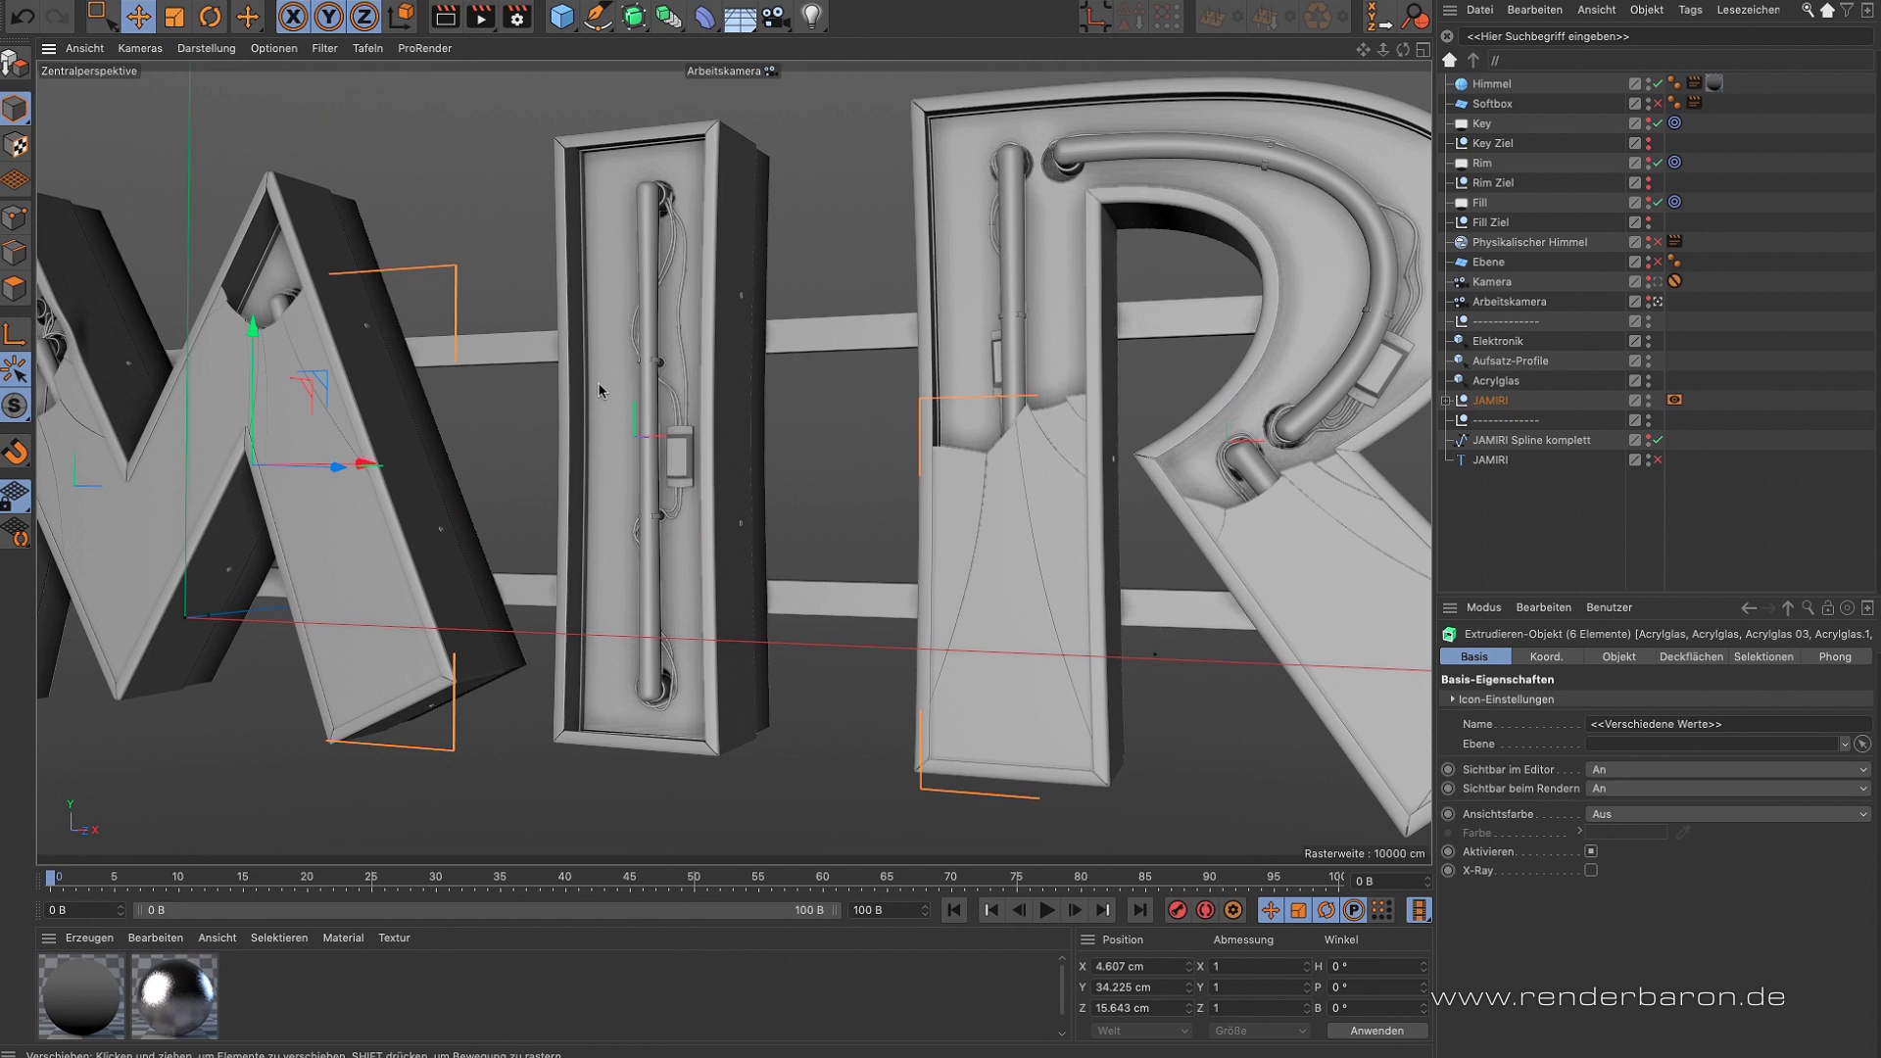
{"action": "right_click_drag", "start_coordinate": [1044, 506], "coordinate": [1179, 526], "text": "alt"}
{"action": "middle_click_drag", "start_coordinate": [1179, 526], "coordinate": [1051, 557], "text": "alt"}
{"action": "left_click_drag", "start_coordinate": [1045, 574], "coordinate": [1016, 545], "text": "alt"}
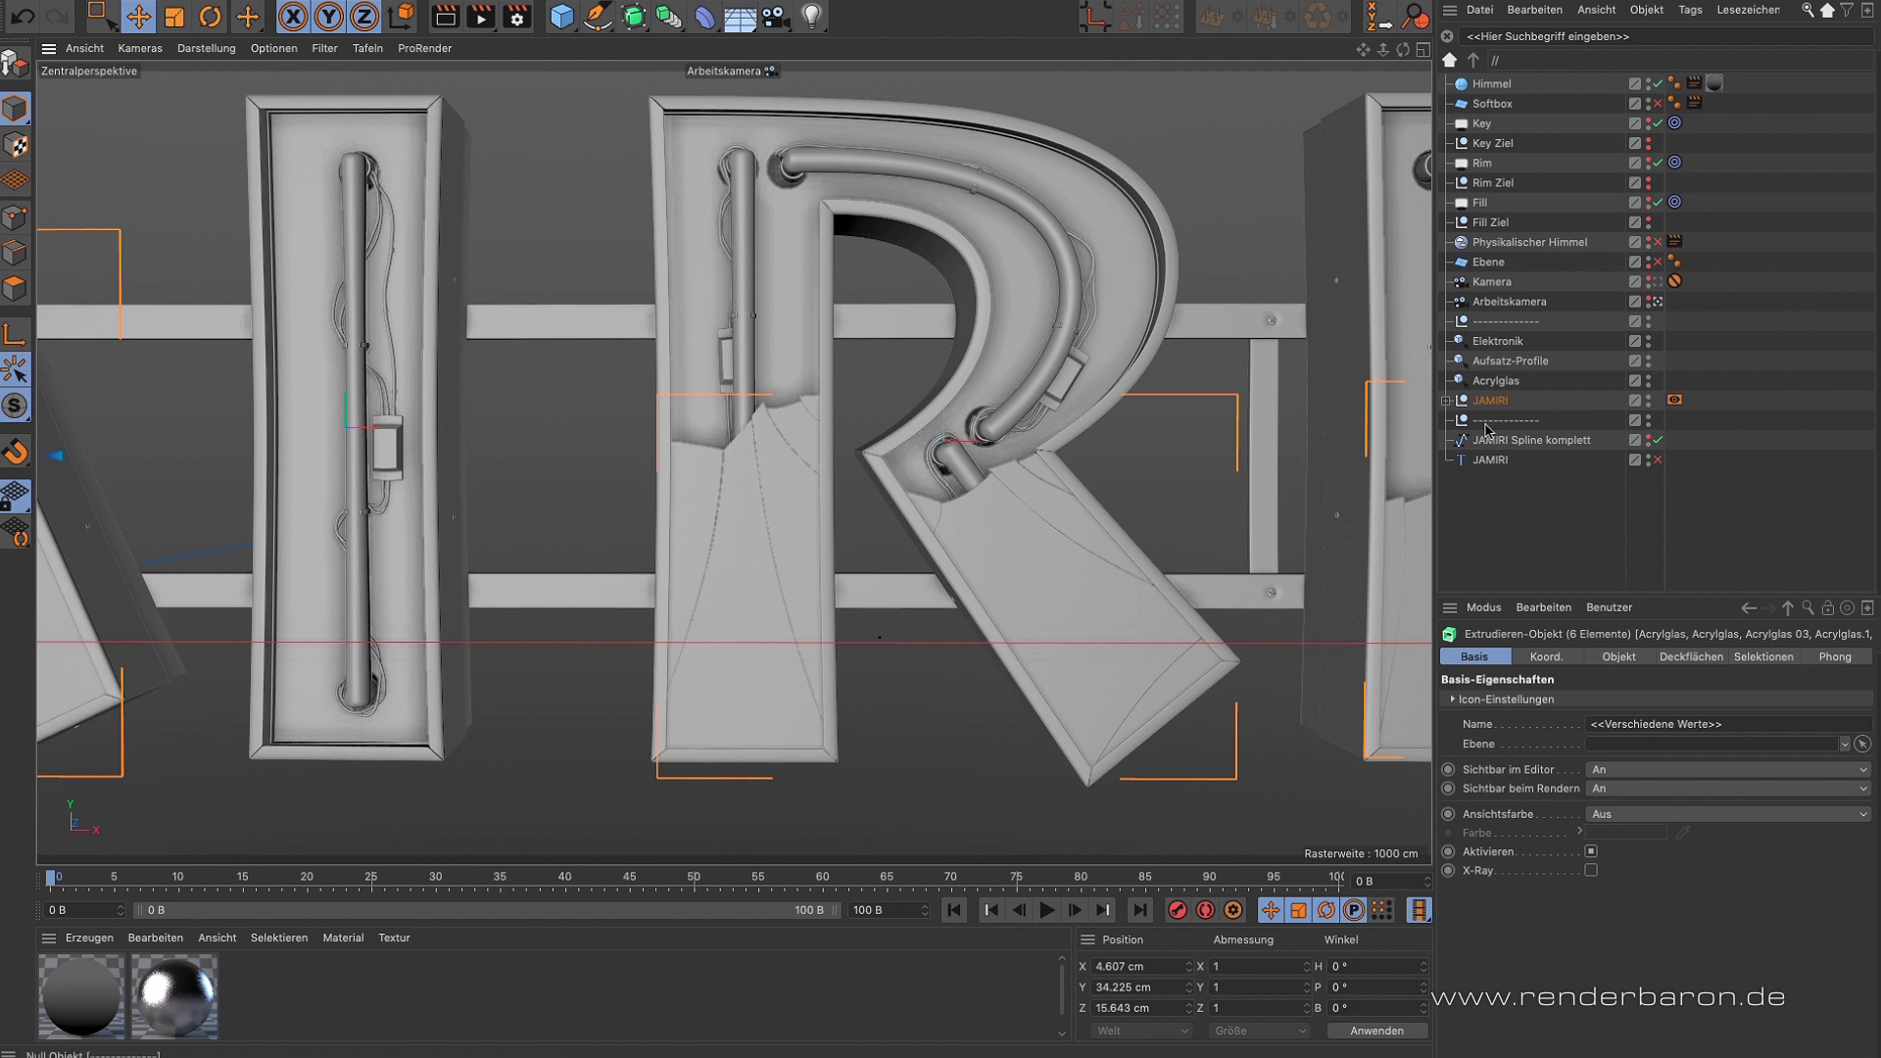
- Locate the R's Acrylglas object in the JAMIRI hierarchy, hide it in the editor to inspect the tubes behind it, and show it again
{"action": "left_click", "coordinate": [1071, 575]}
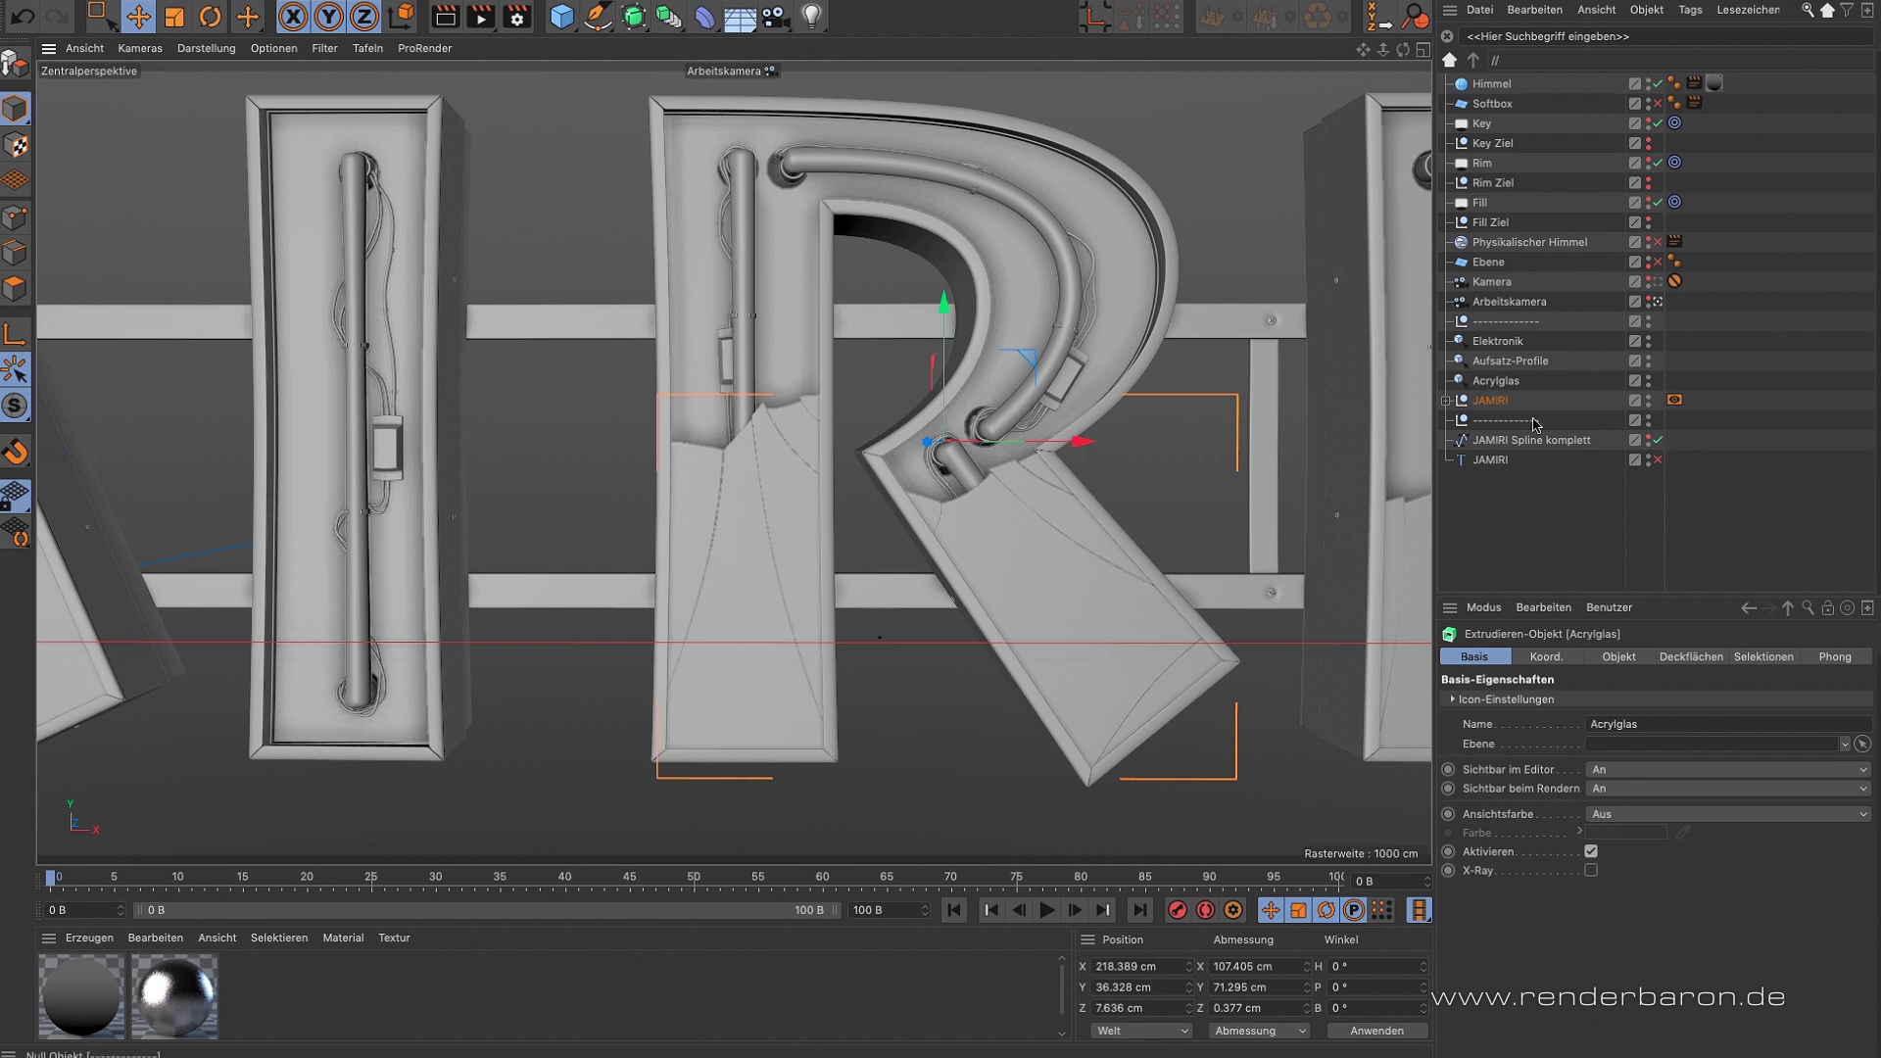
{"action": "left_click", "coordinate": [1446, 401]}
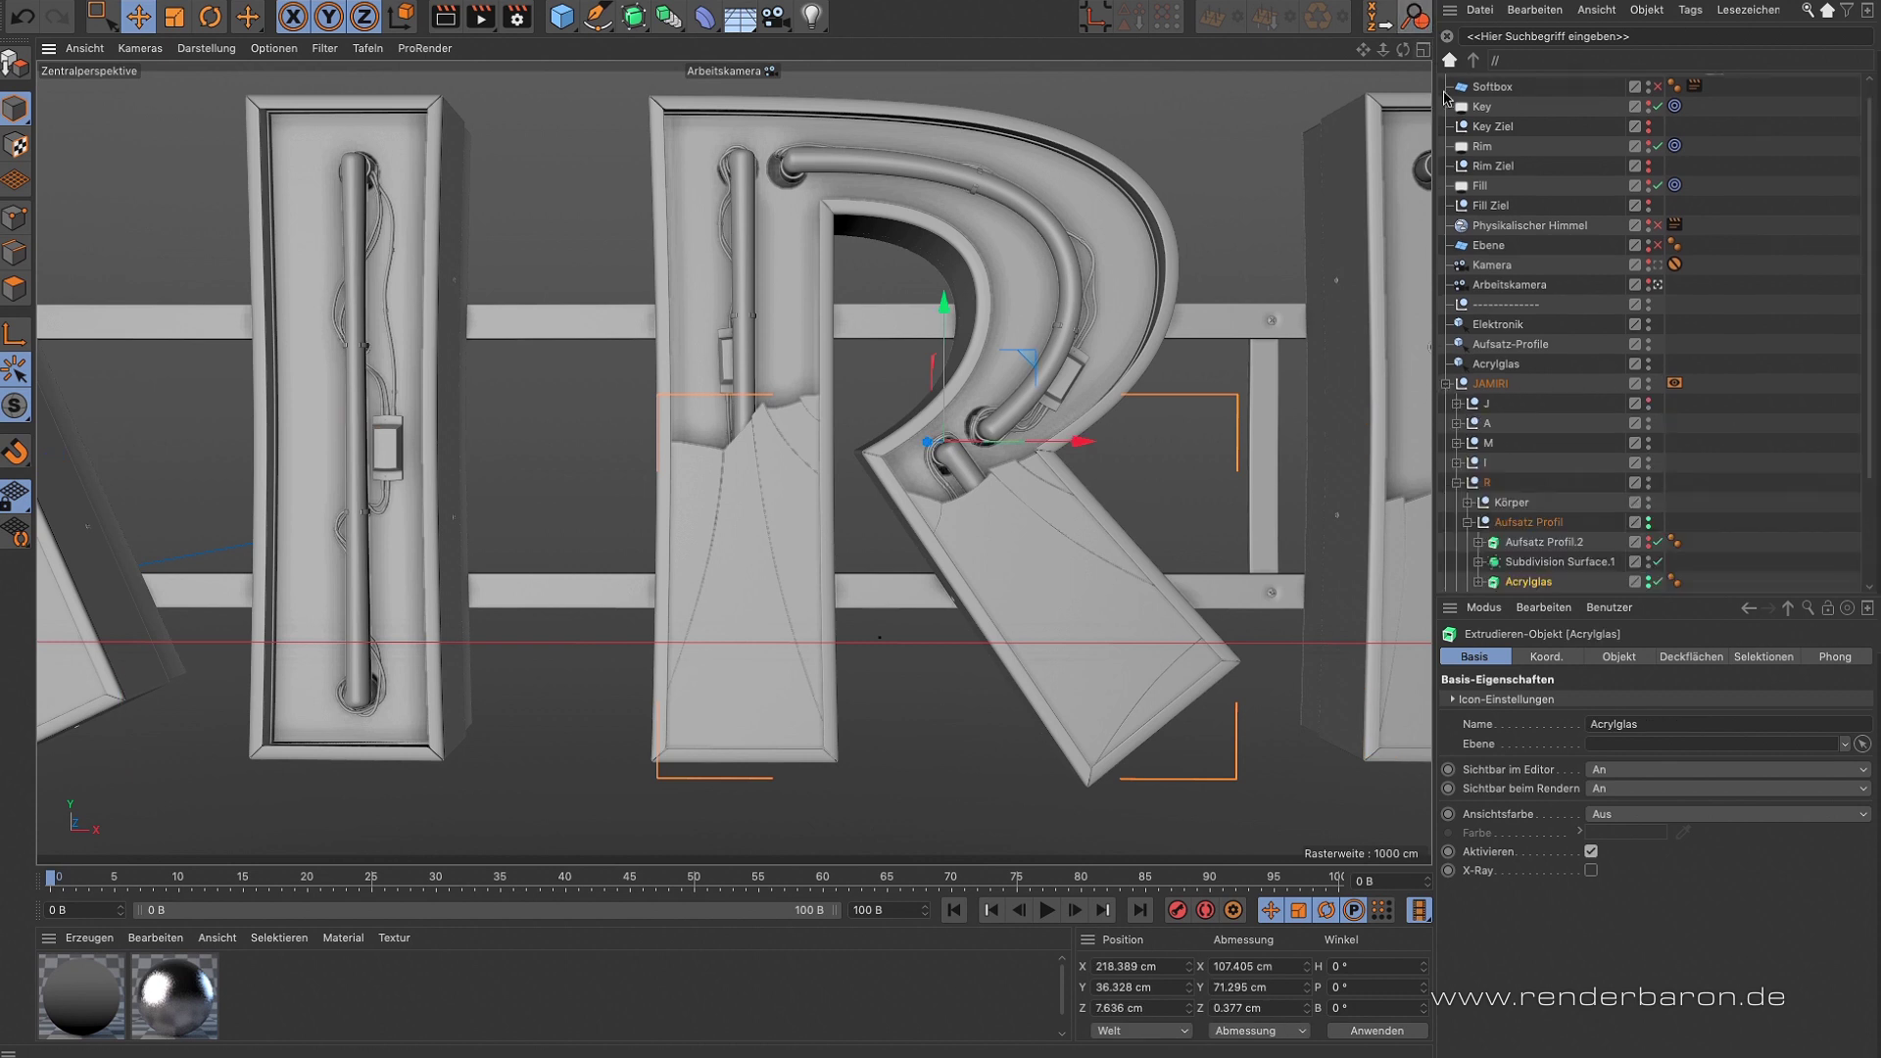
{"action": "scroll", "coordinate": [1655, 586], "scroll_direction": "down", "scroll_amount": 1}
{"action": "left_click", "coordinate": [1649, 574]}
{"action": "left_click", "coordinate": [1649, 574]}
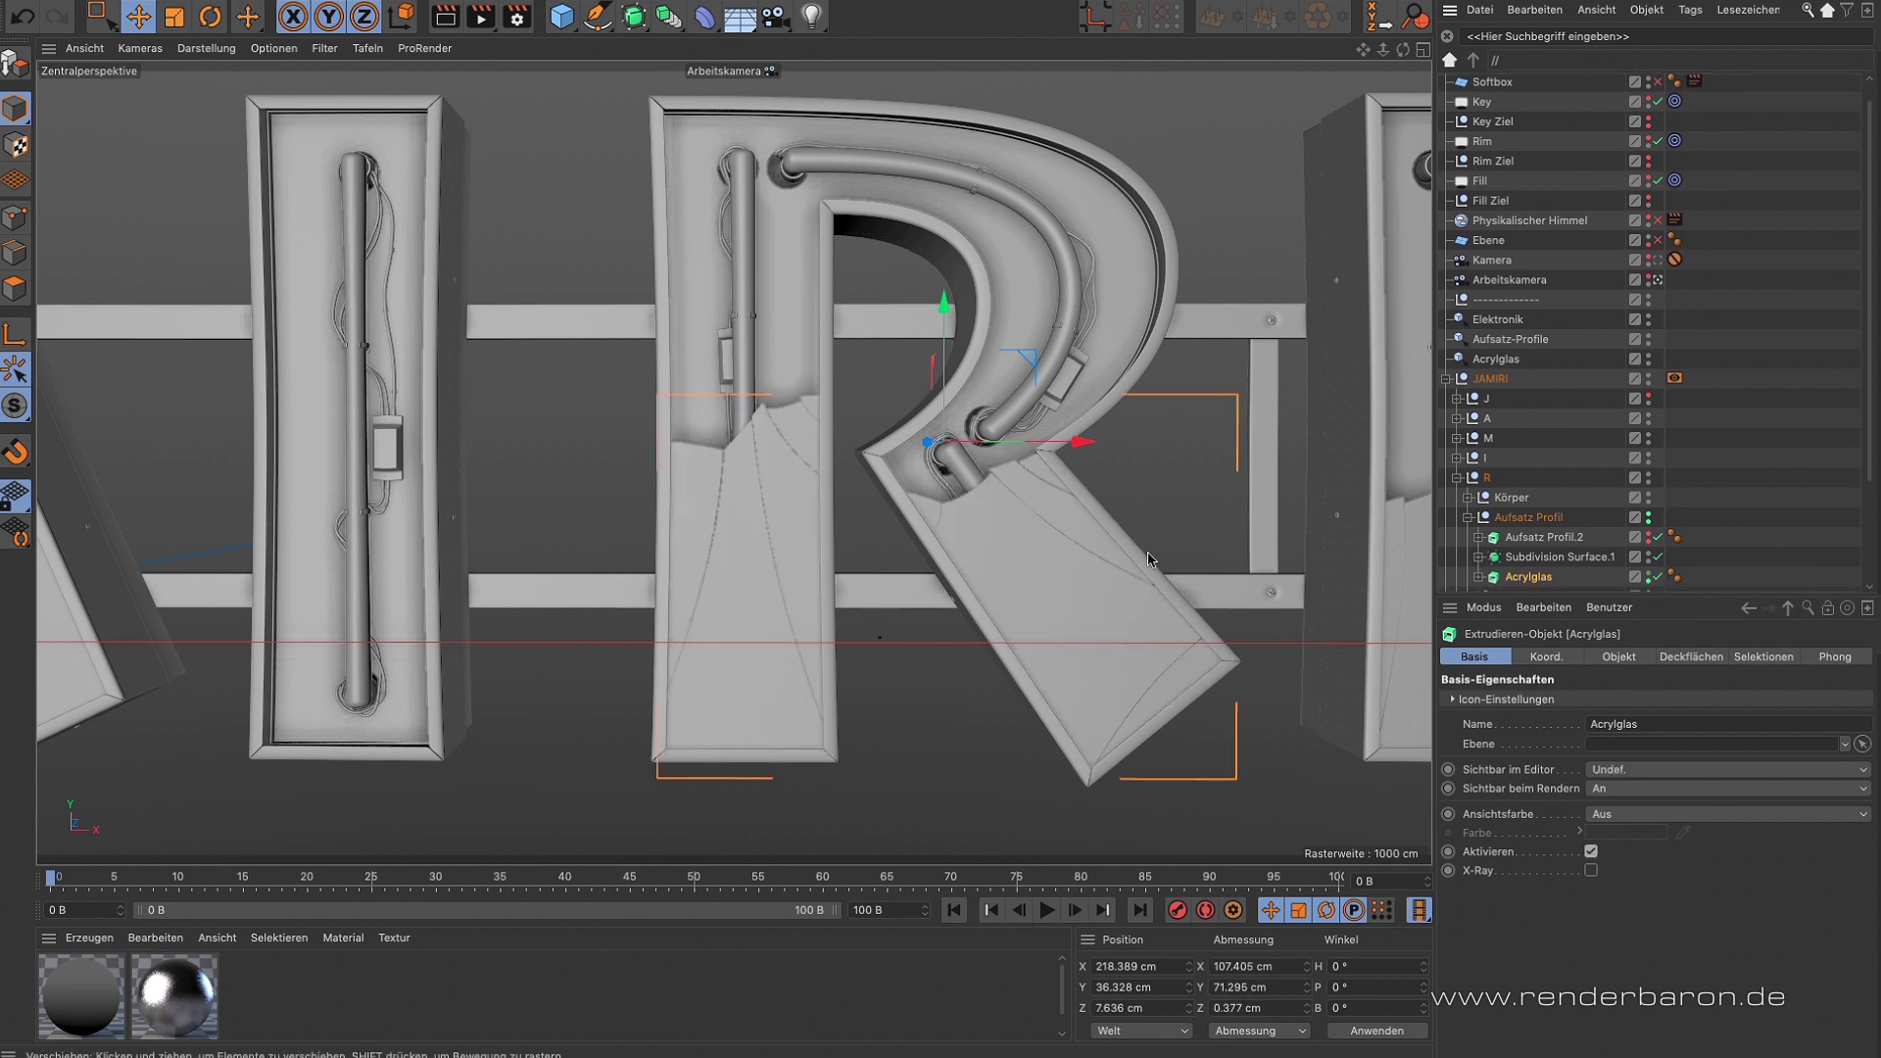
{"action": "left_click", "coordinate": [1649, 576]}
{"action": "left_click_drag", "start_coordinate": [940, 568], "coordinate": [783, 548], "text": "alt"}
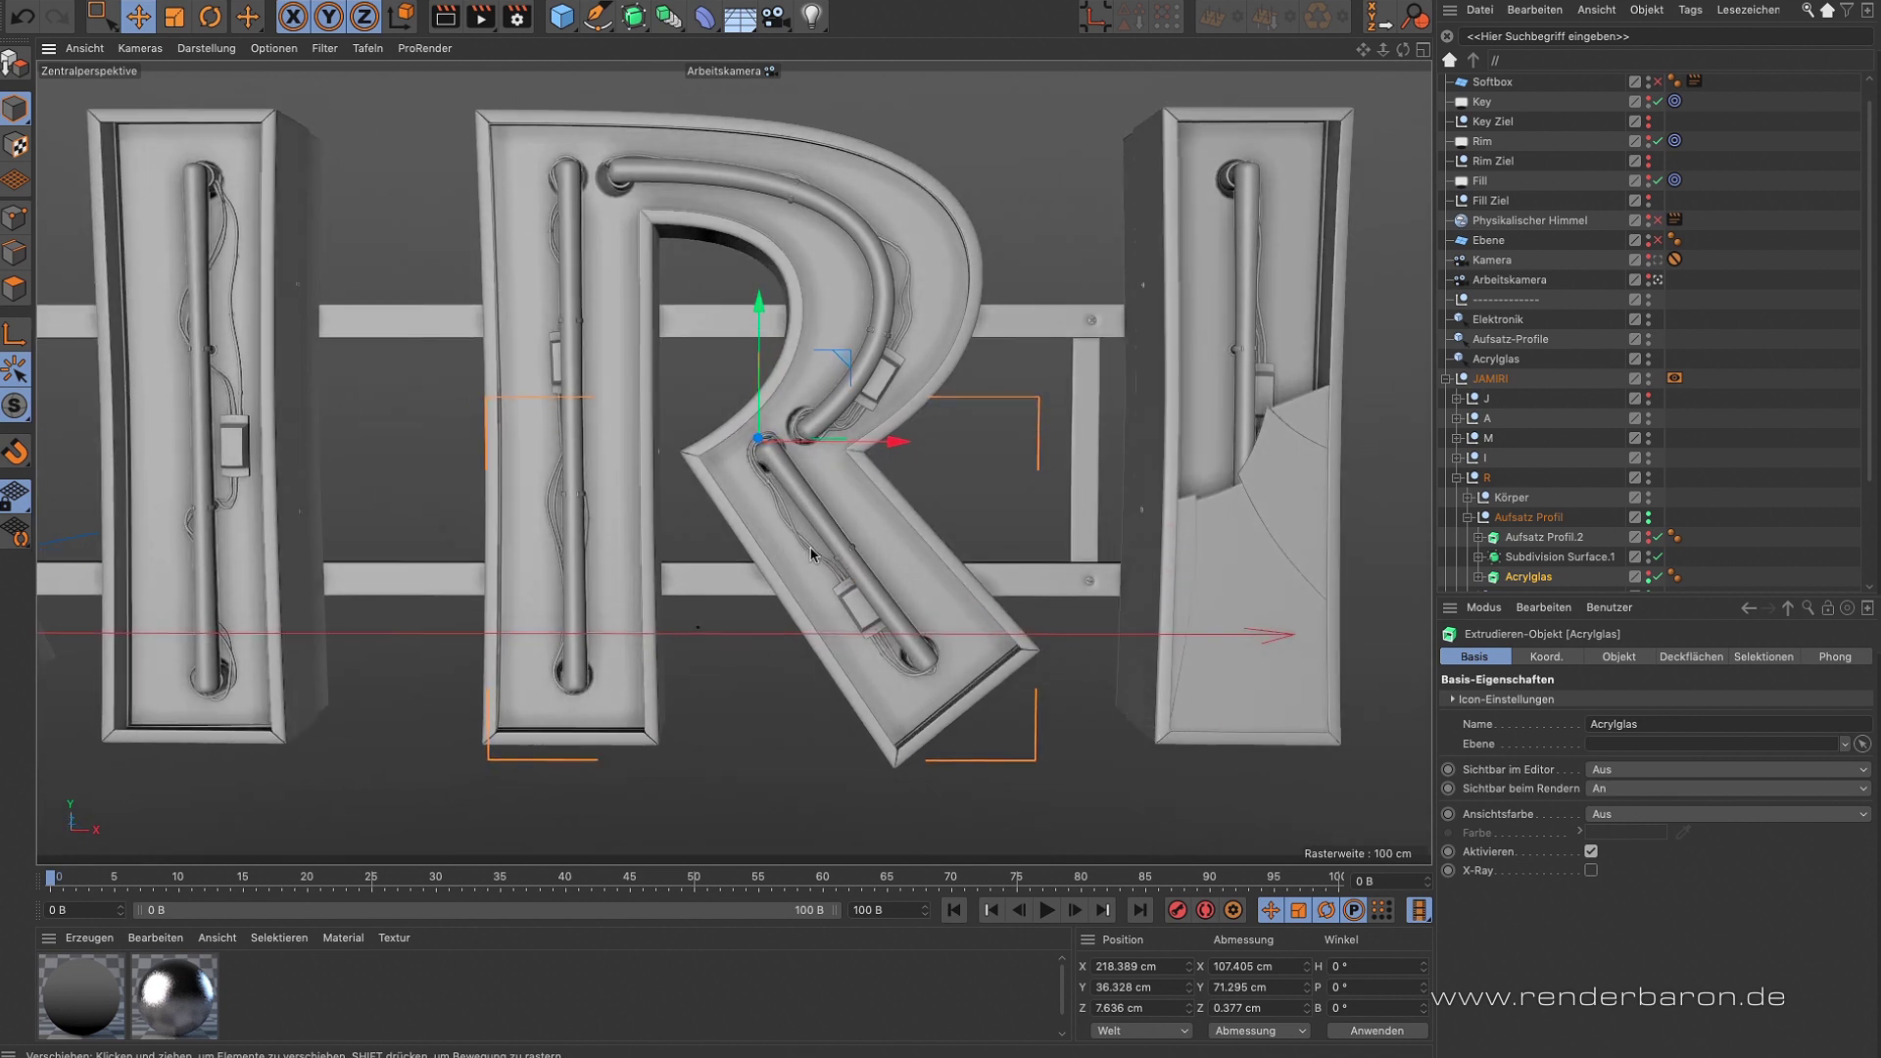
{"action": "left_click", "coordinate": [1650, 575]}
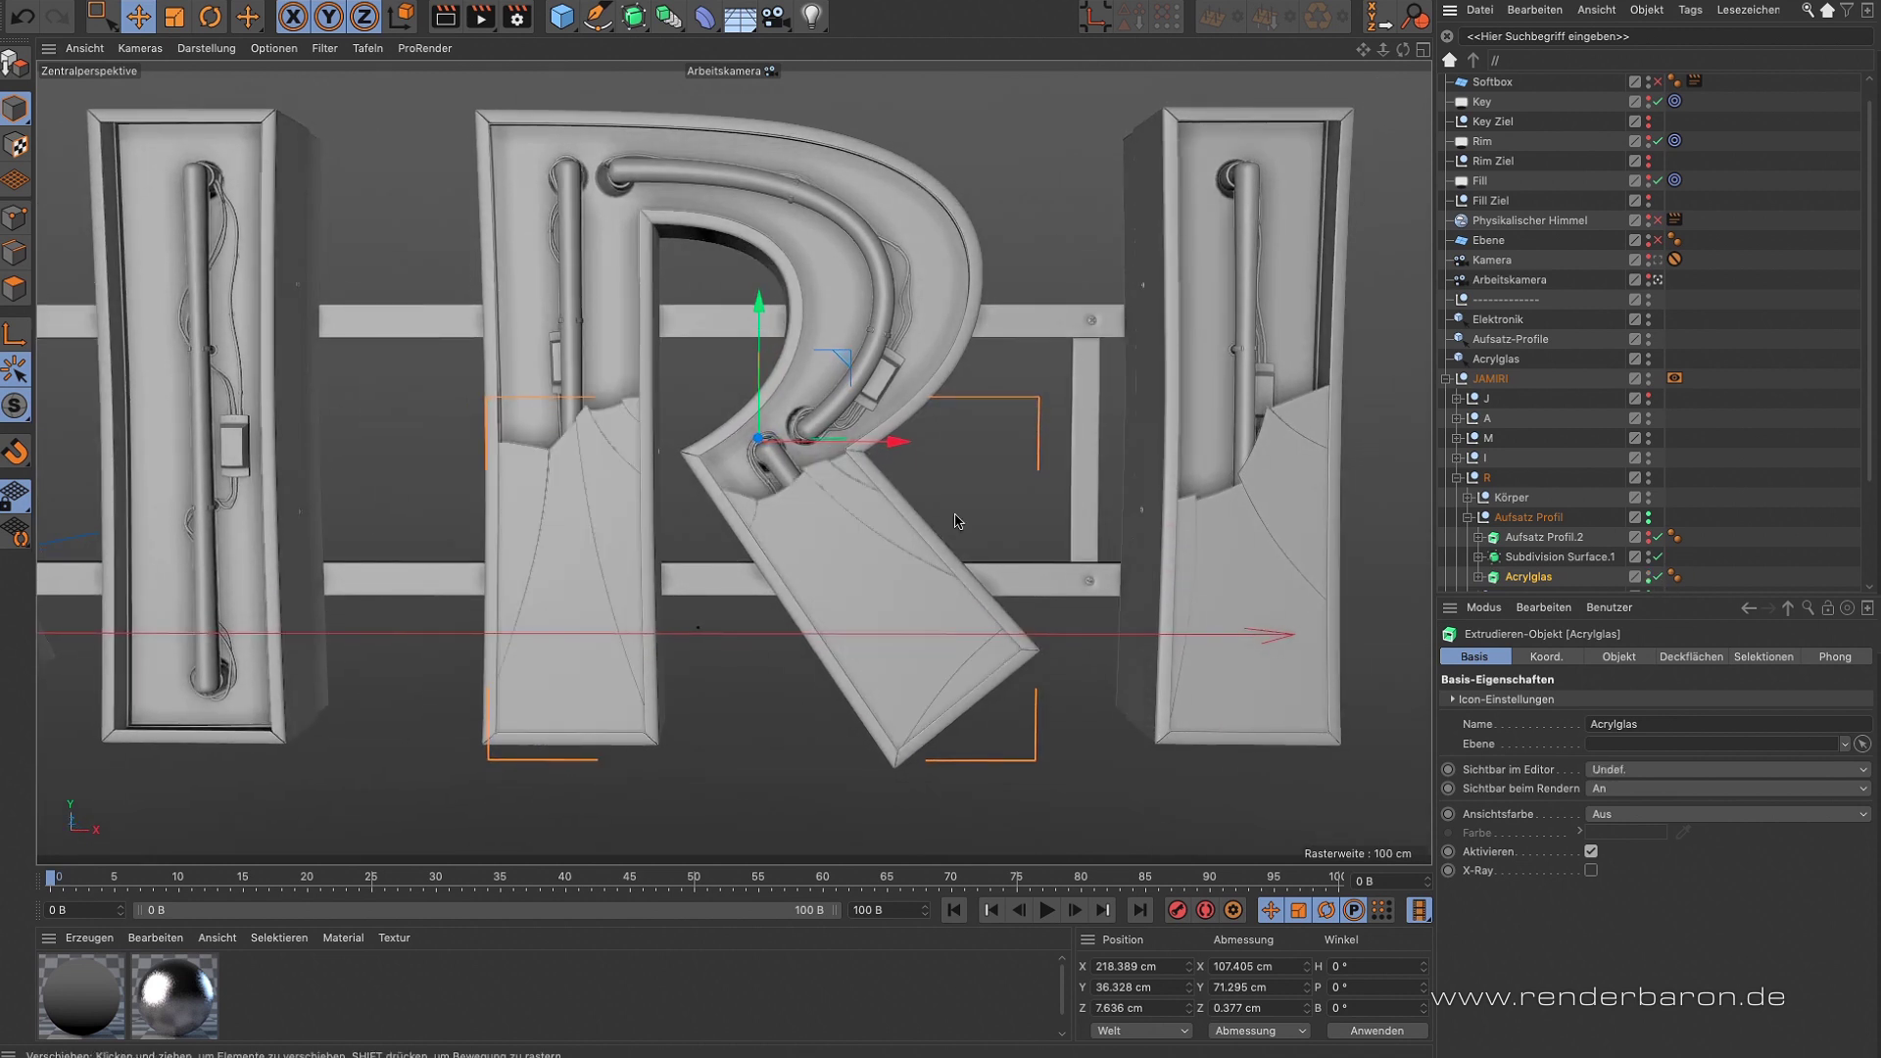
- Compare the fracture lines and missing pieces of the acrylic panes from the R back to the J
{"action": "right_click_drag", "start_coordinate": [607, 521], "coordinate": [831, 548], "text": "alt"}
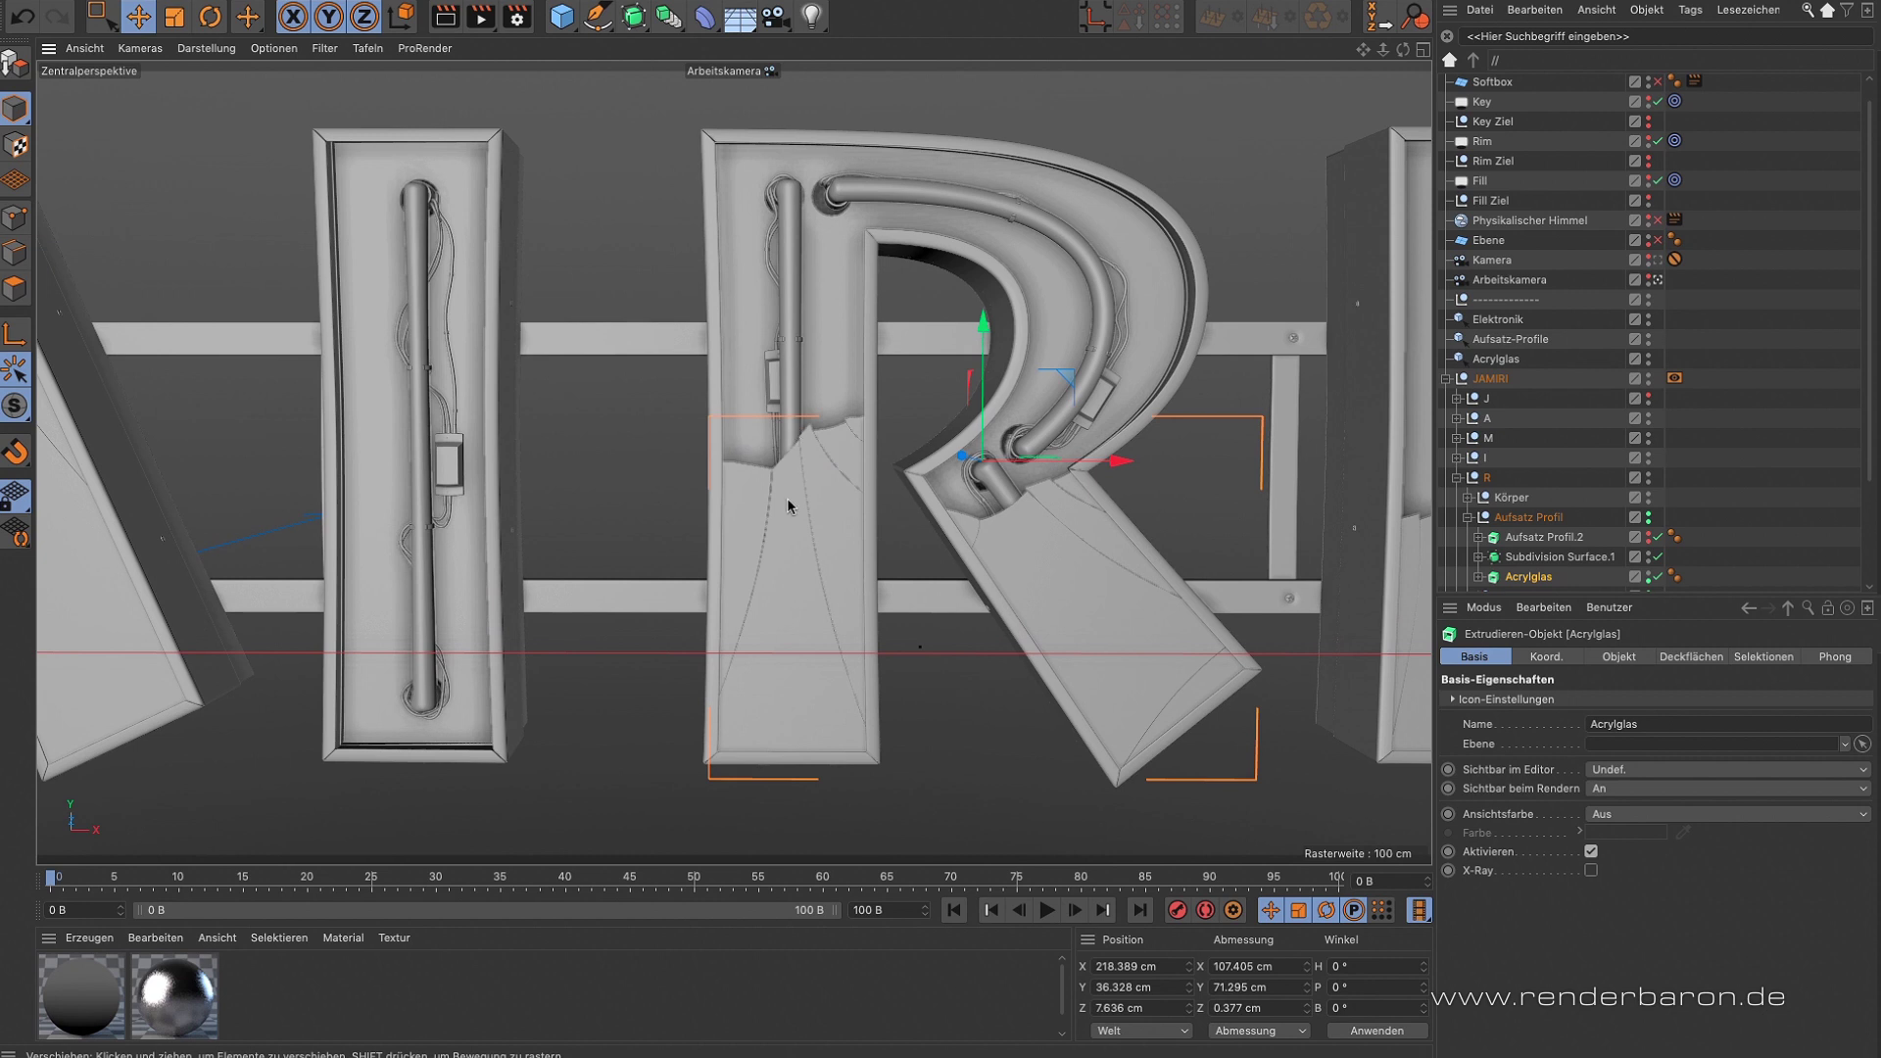
{"action": "mouse_move", "coordinate": [802, 651]}
{"action": "left_mouse_down", "text": "alt"}
{"action": "mouse_move", "coordinate": [791, 590]}
{"action": "mouse_move", "coordinate": [733, 613]}
{"action": "mouse_move", "coordinate": [826, 639]}
{"action": "left_mouse_up", "text": "alt"}
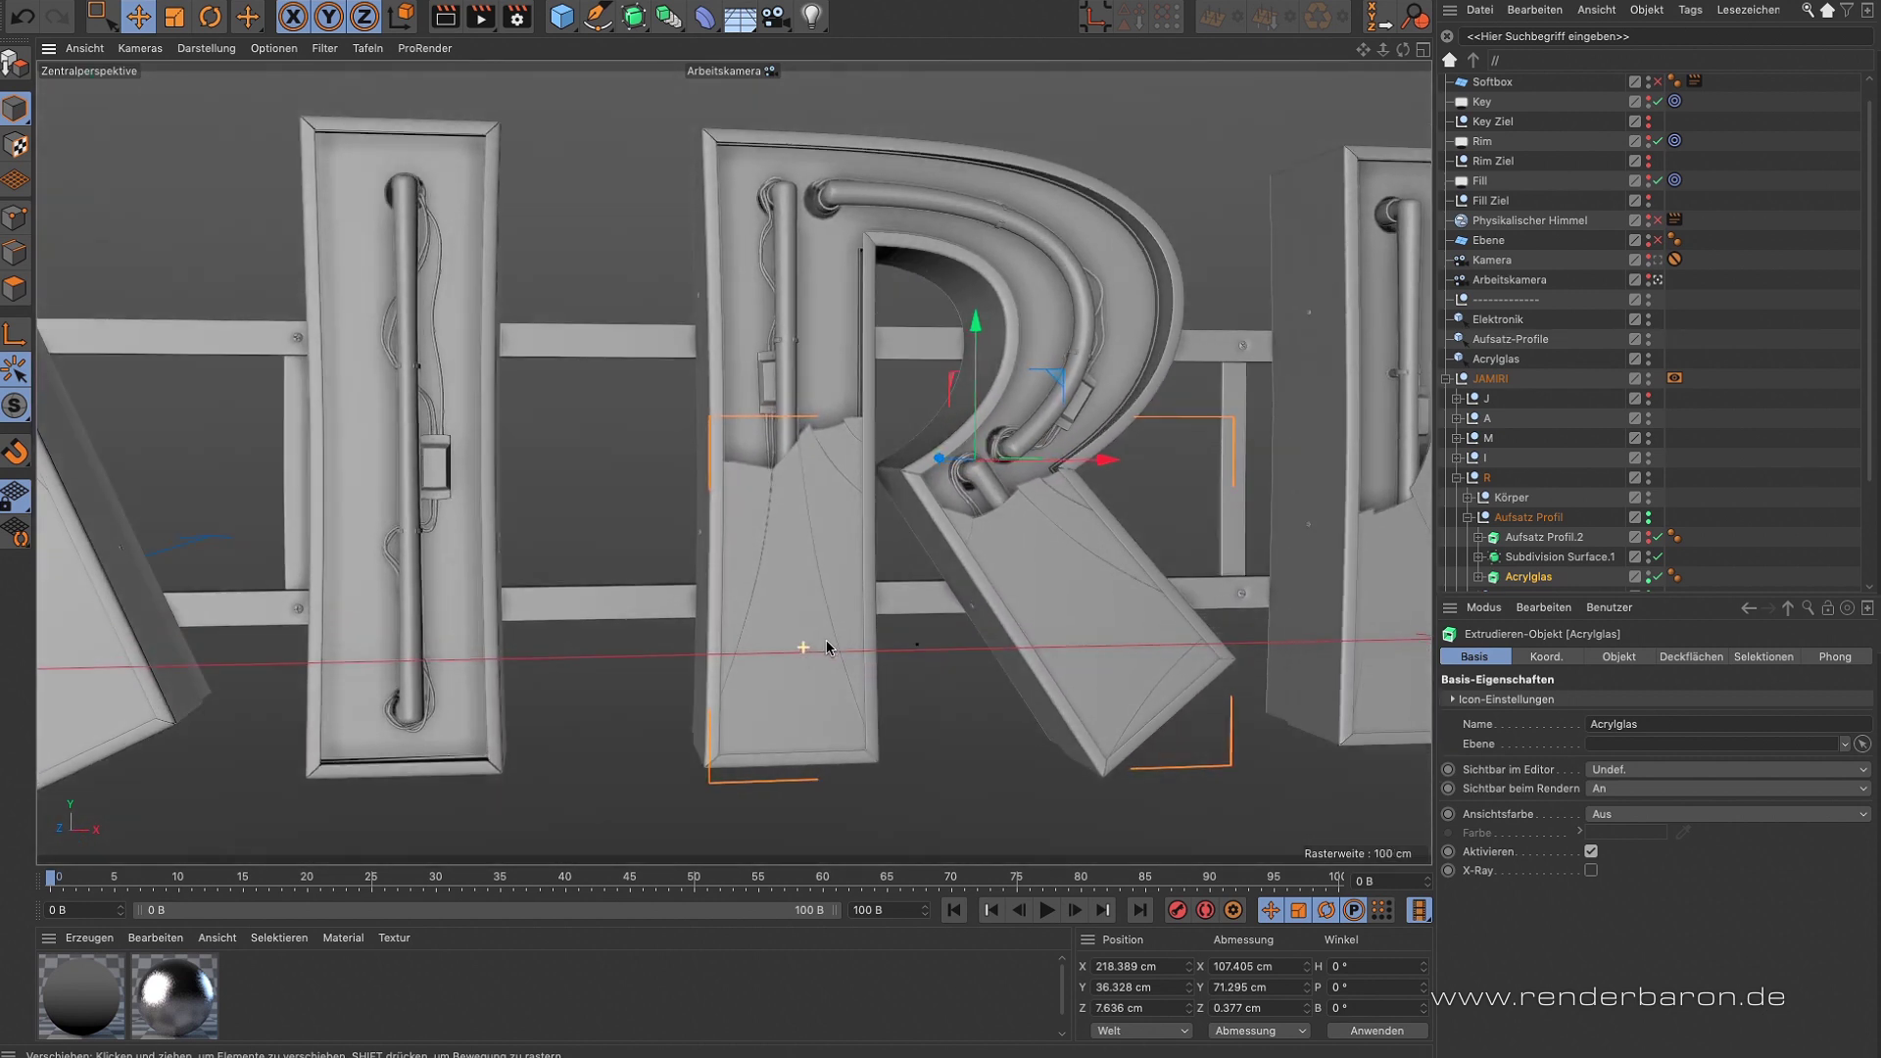
{"action": "left_click_drag", "start_coordinate": [1031, 607], "coordinate": [647, 599], "text": "alt"}
{"action": "mouse_move", "coordinate": [1049, 492]}
{"action": "left_mouse_down", "text": "alt"}
{"action": "mouse_move", "coordinate": [979, 509]}
{"action": "mouse_move", "coordinate": [1051, 500]}
{"action": "mouse_move", "coordinate": [1025, 503]}
{"action": "left_mouse_up", "text": "alt"}
{"action": "left_click_drag", "start_coordinate": [564, 567], "coordinate": [756, 566], "text": "alt"}
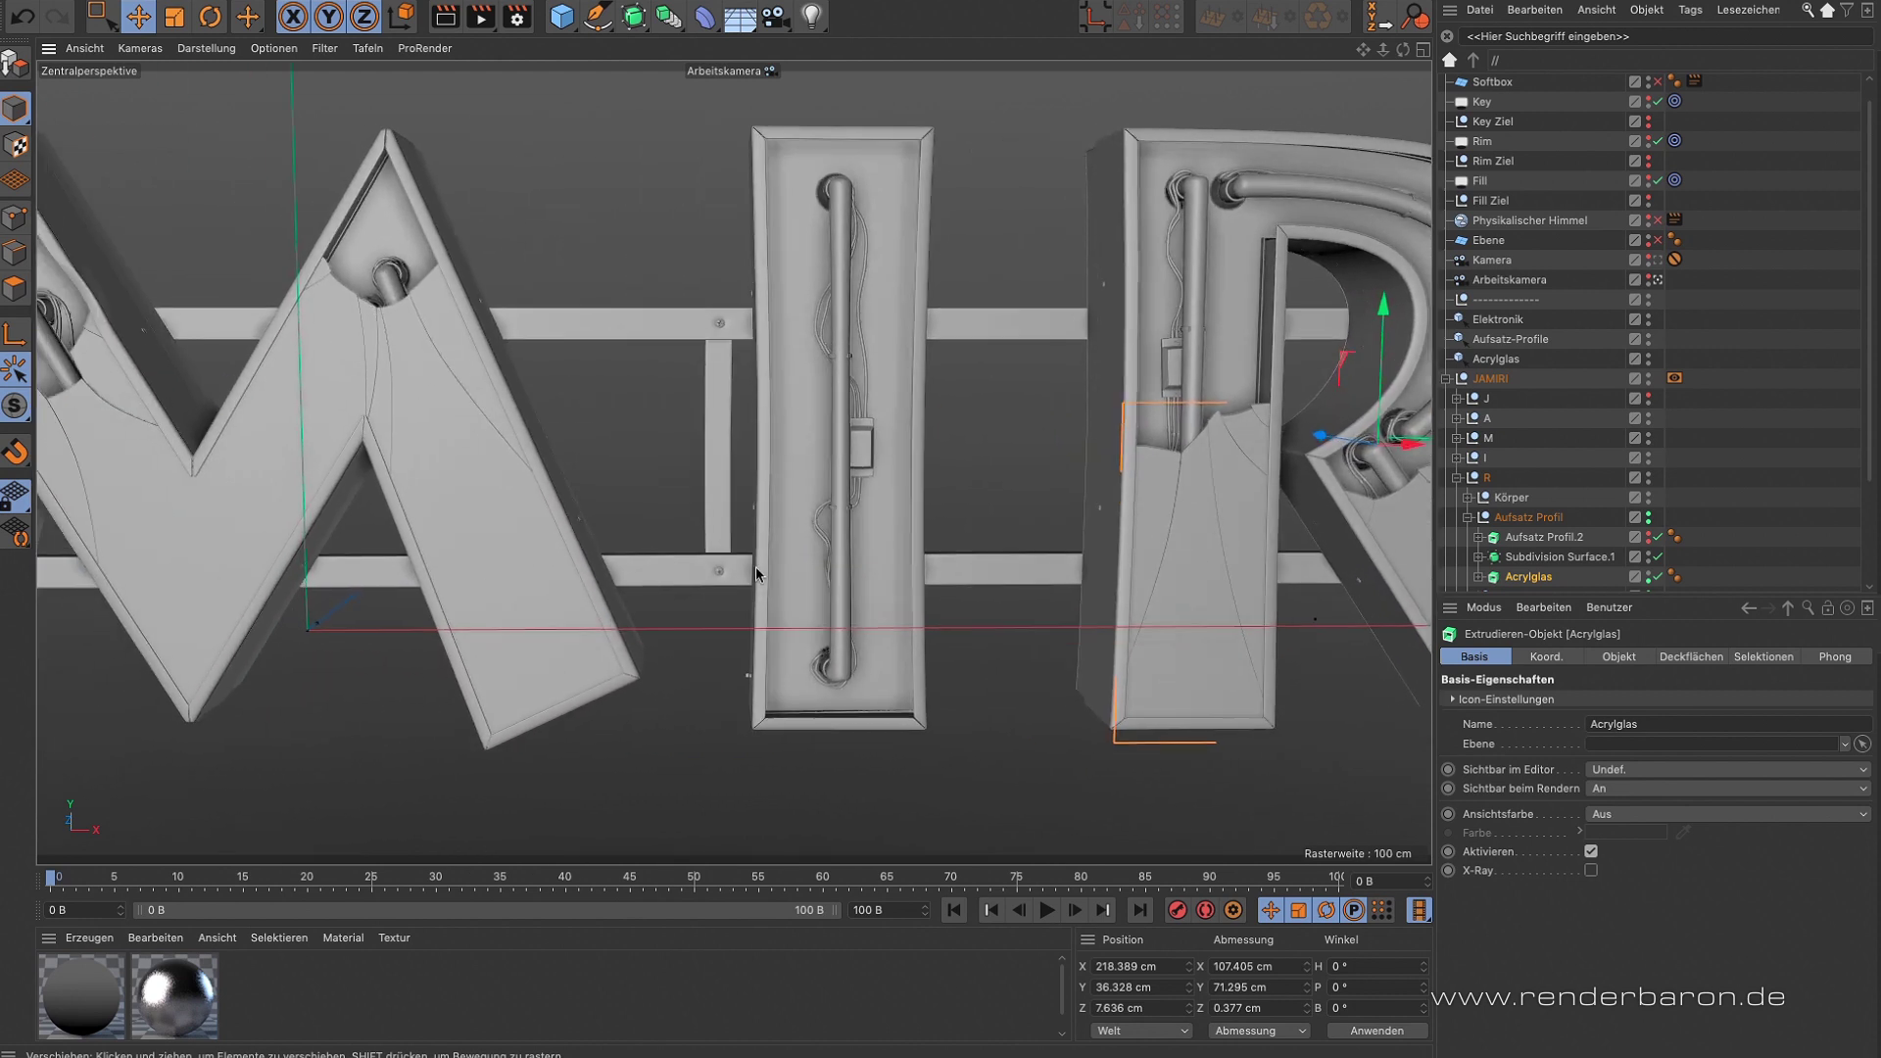
{"action": "left_click_drag", "start_coordinate": [494, 529], "coordinate": [551, 537], "text": "alt"}
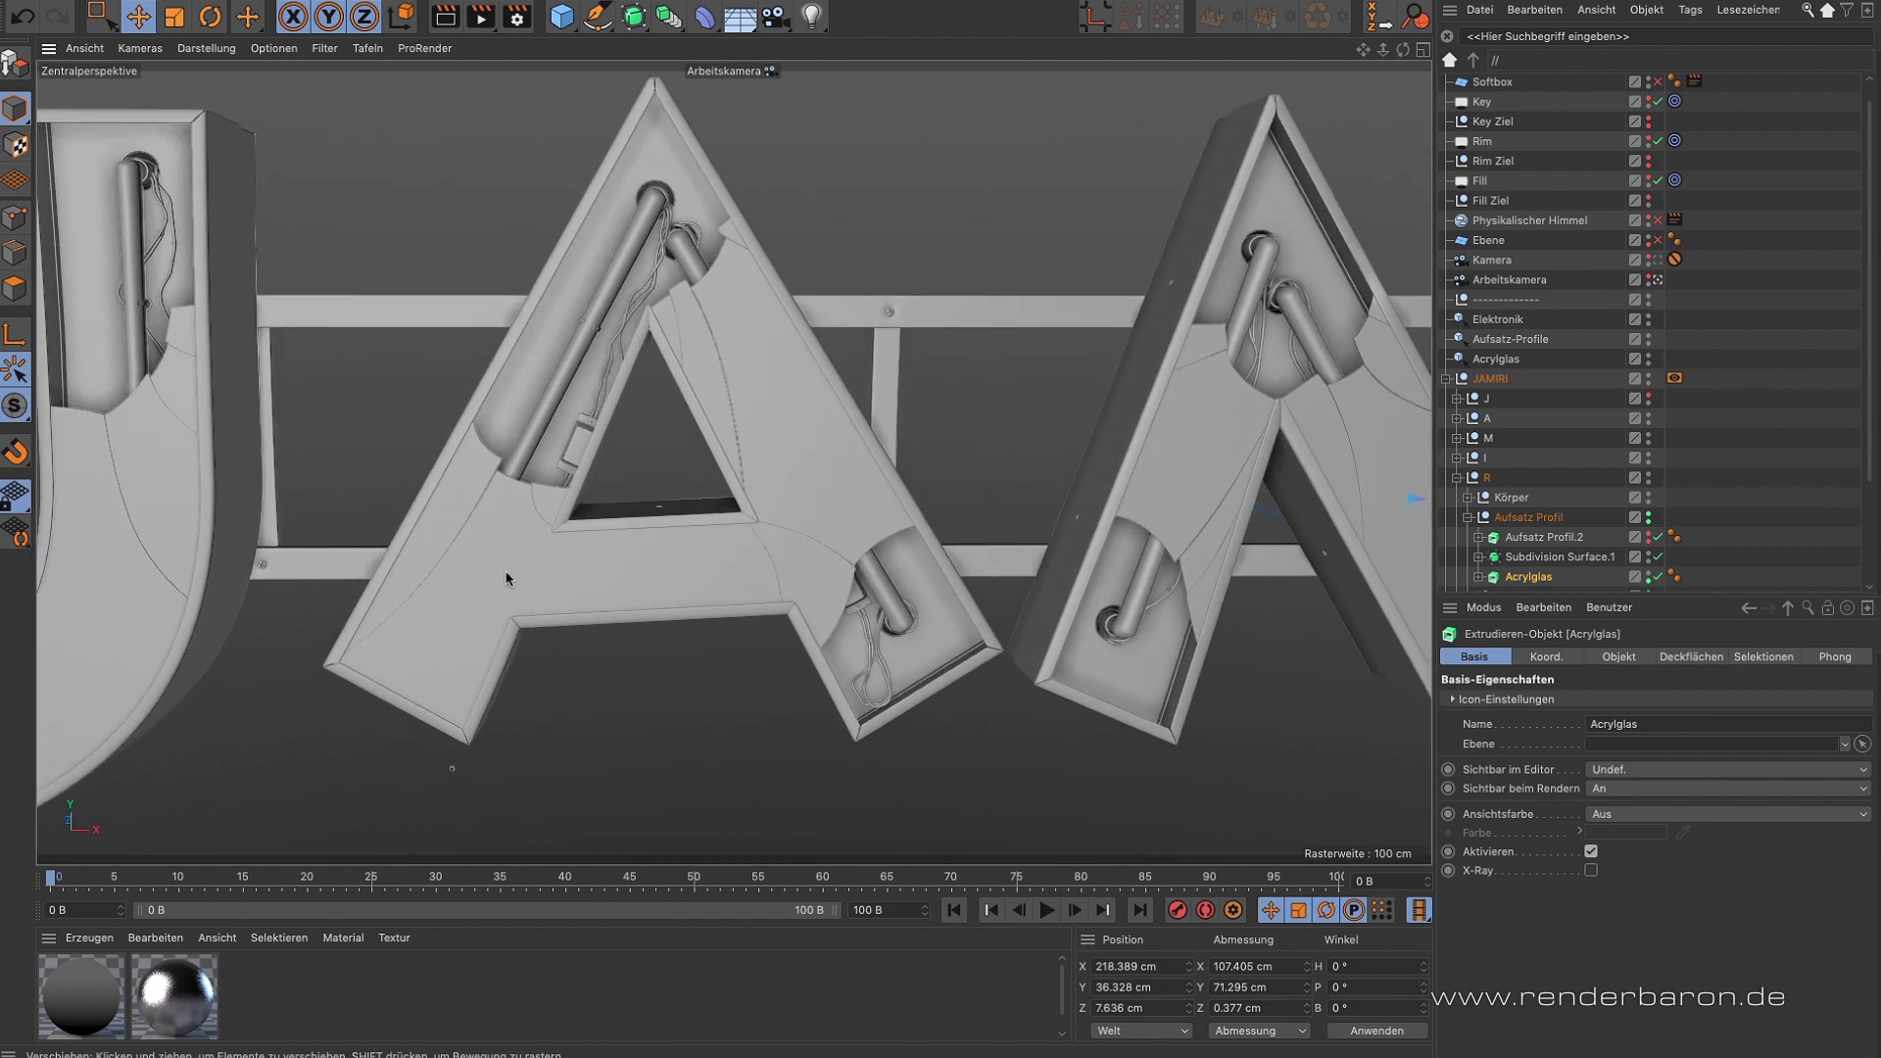
{"action": "left_click_drag", "start_coordinate": [463, 584], "coordinate": [649, 572], "text": "alt"}
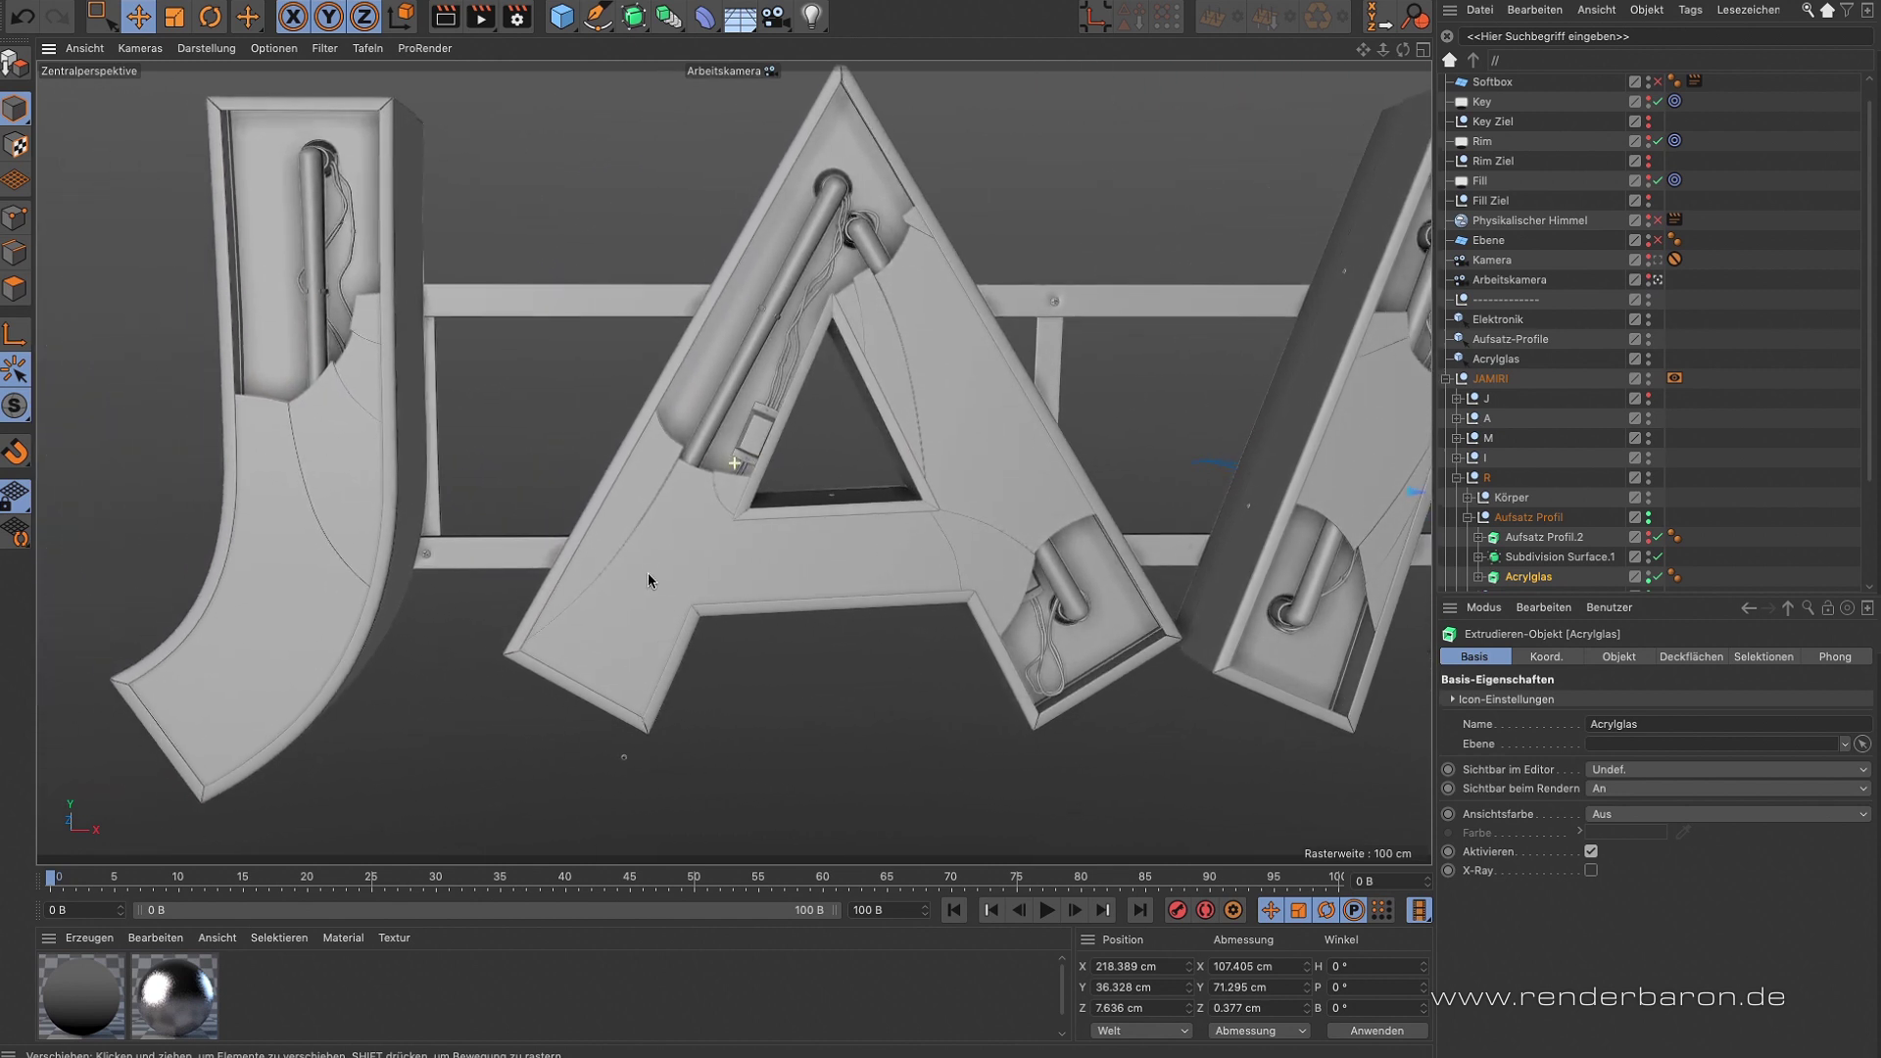
- Render a preview in the viewport with the A and M framed at an angle
{"action": "mouse_move", "coordinate": [314, 428]}
{"action": "left_mouse_down", "text": "alt"}
{"action": "mouse_move", "coordinate": [387, 441]}
{"action": "mouse_move", "coordinate": [285, 425]}
{"action": "left_mouse_up", "text": "alt"}
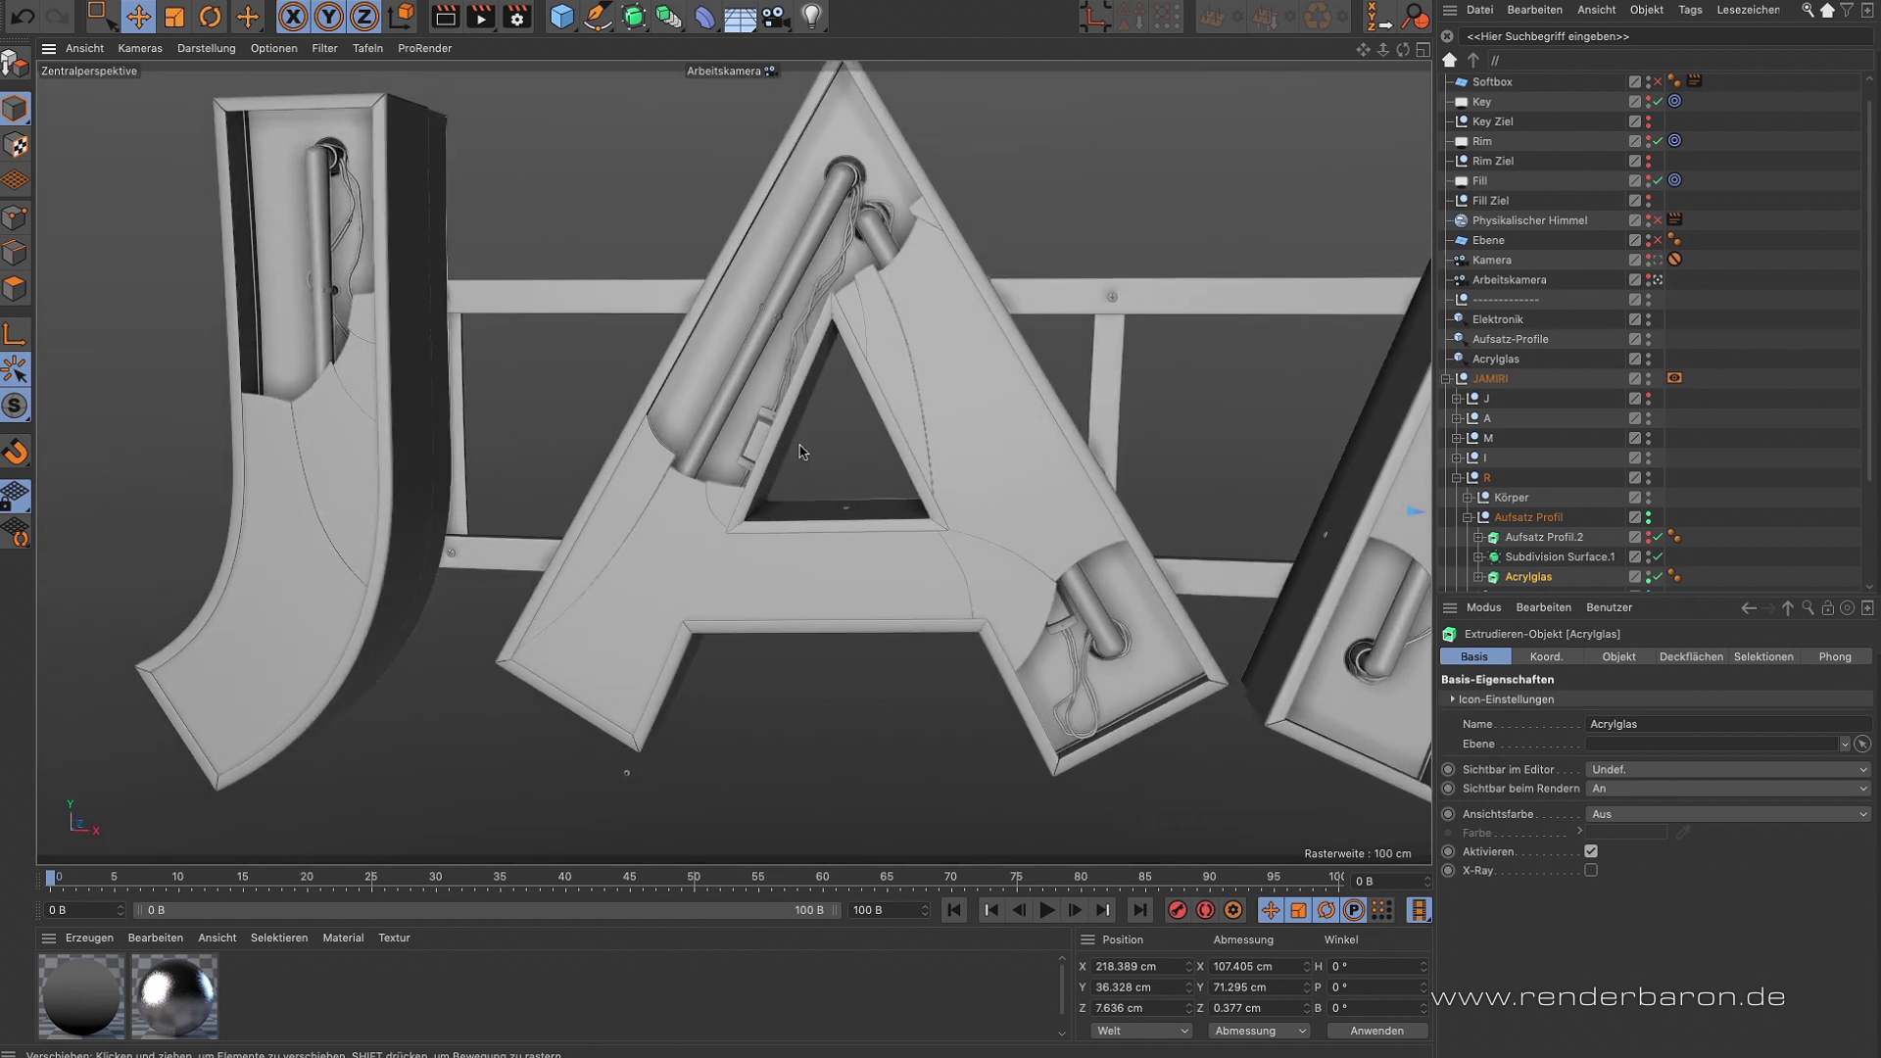
{"action": "left_click_drag", "start_coordinate": [960, 432], "coordinate": [857, 583], "text": "alt"}
{"action": "left_click_drag", "start_coordinate": [484, 17], "coordinate": [528, 78]}
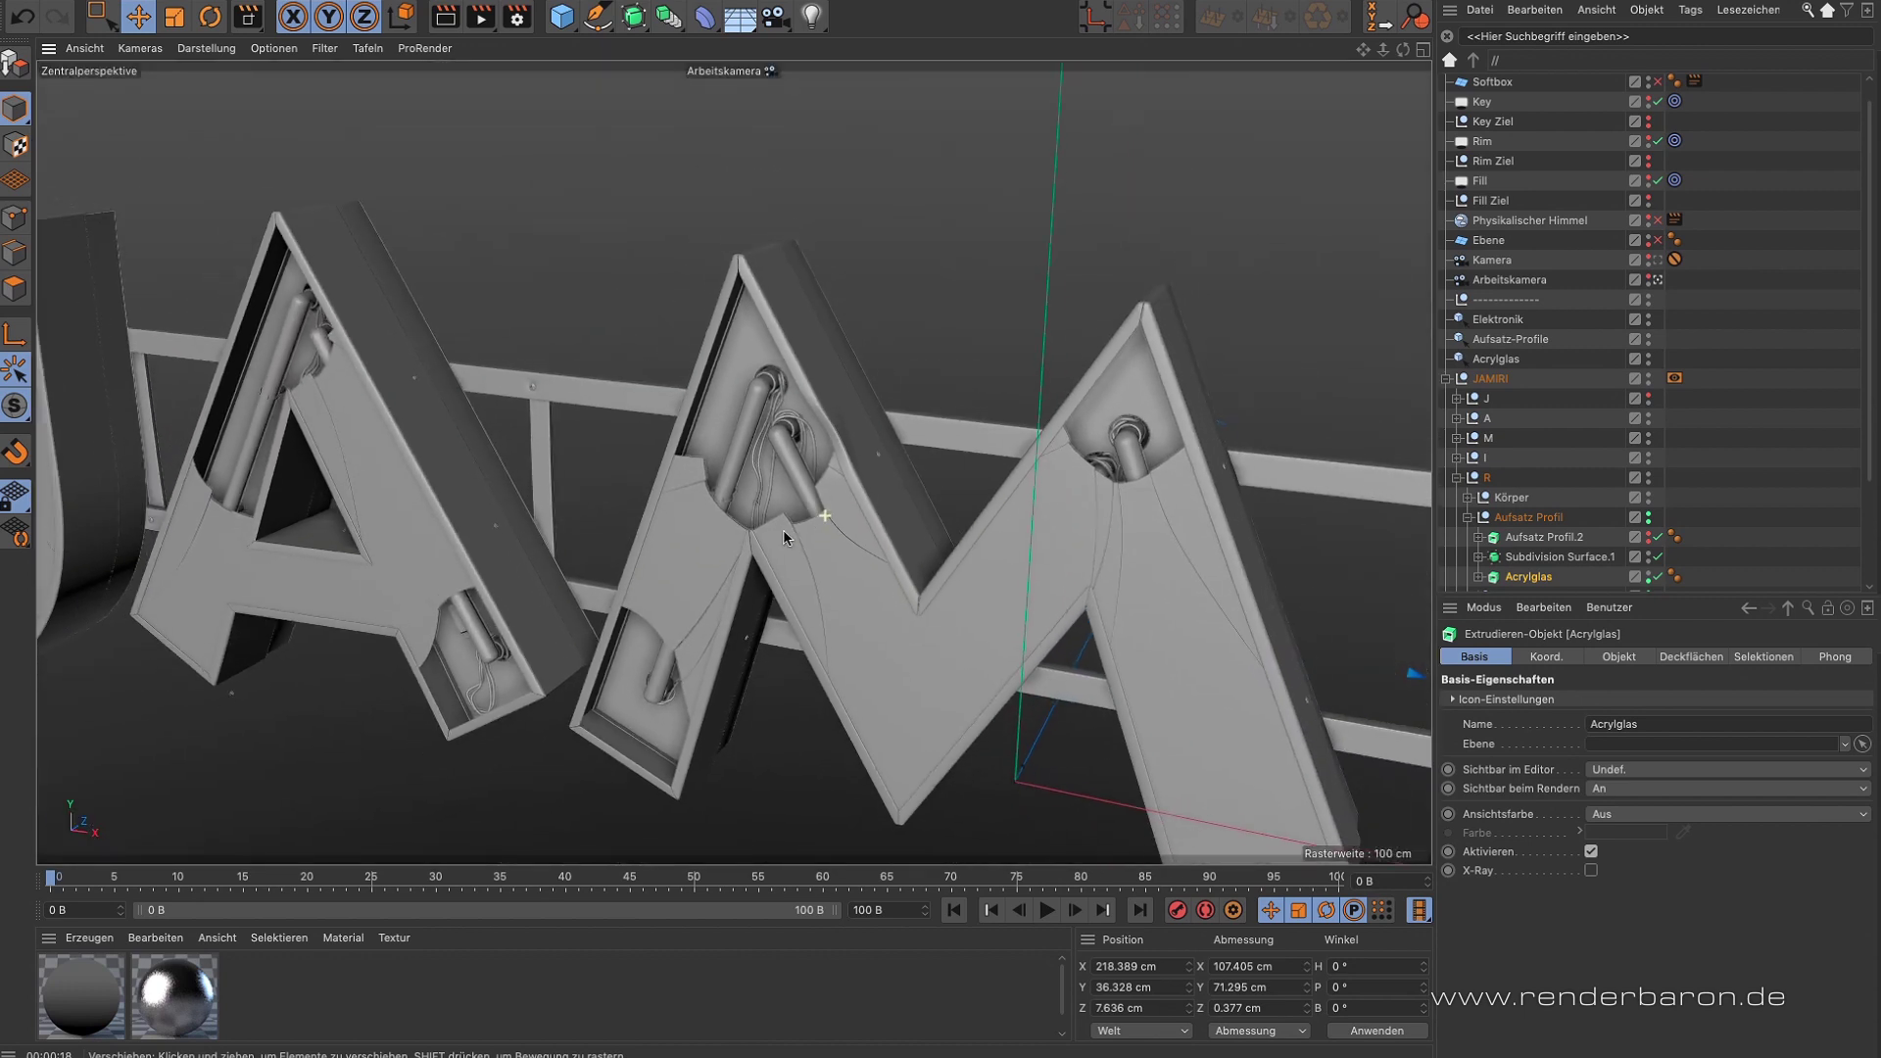
- Render a preview in the viewport with the I and R framed close up from the side
{"action": "left_click_drag", "start_coordinate": [784, 529], "coordinate": [555, 474], "text": "alt"}
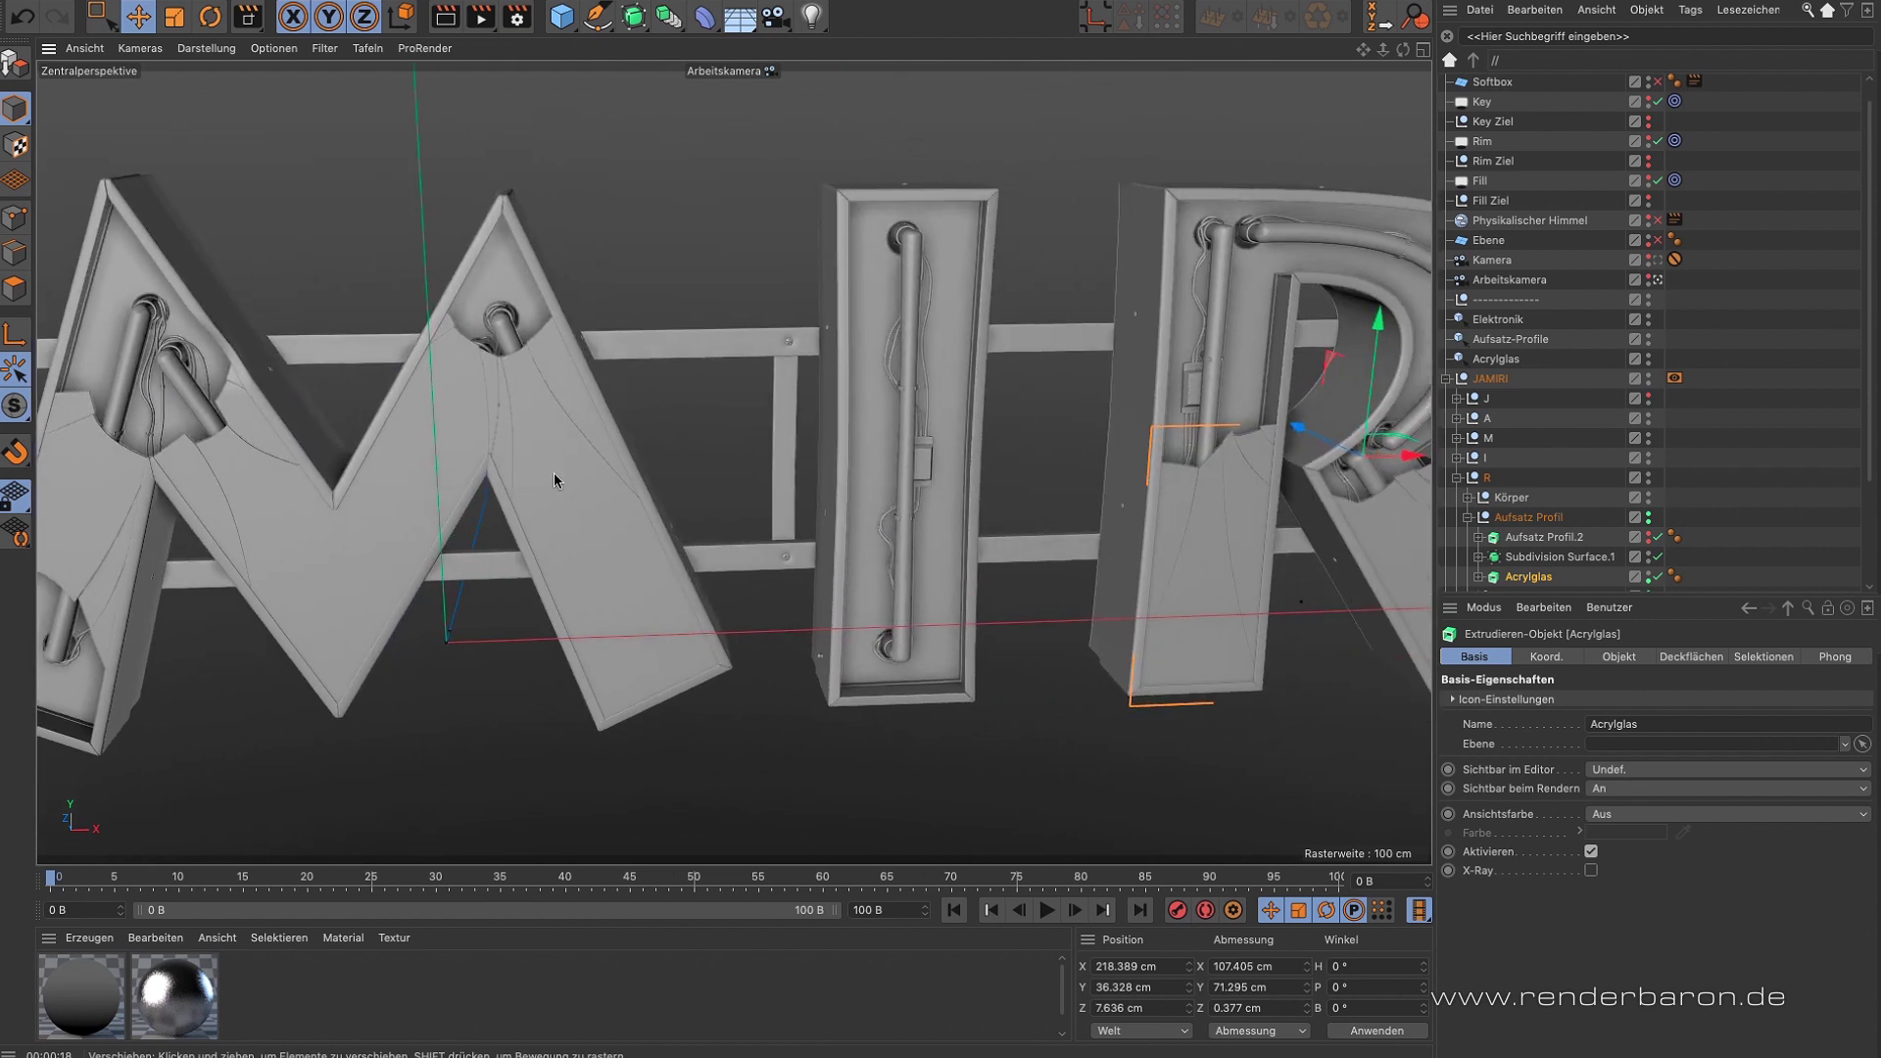
{"action": "left_click_drag", "start_coordinate": [1202, 486], "coordinate": [1032, 525], "text": "alt"}
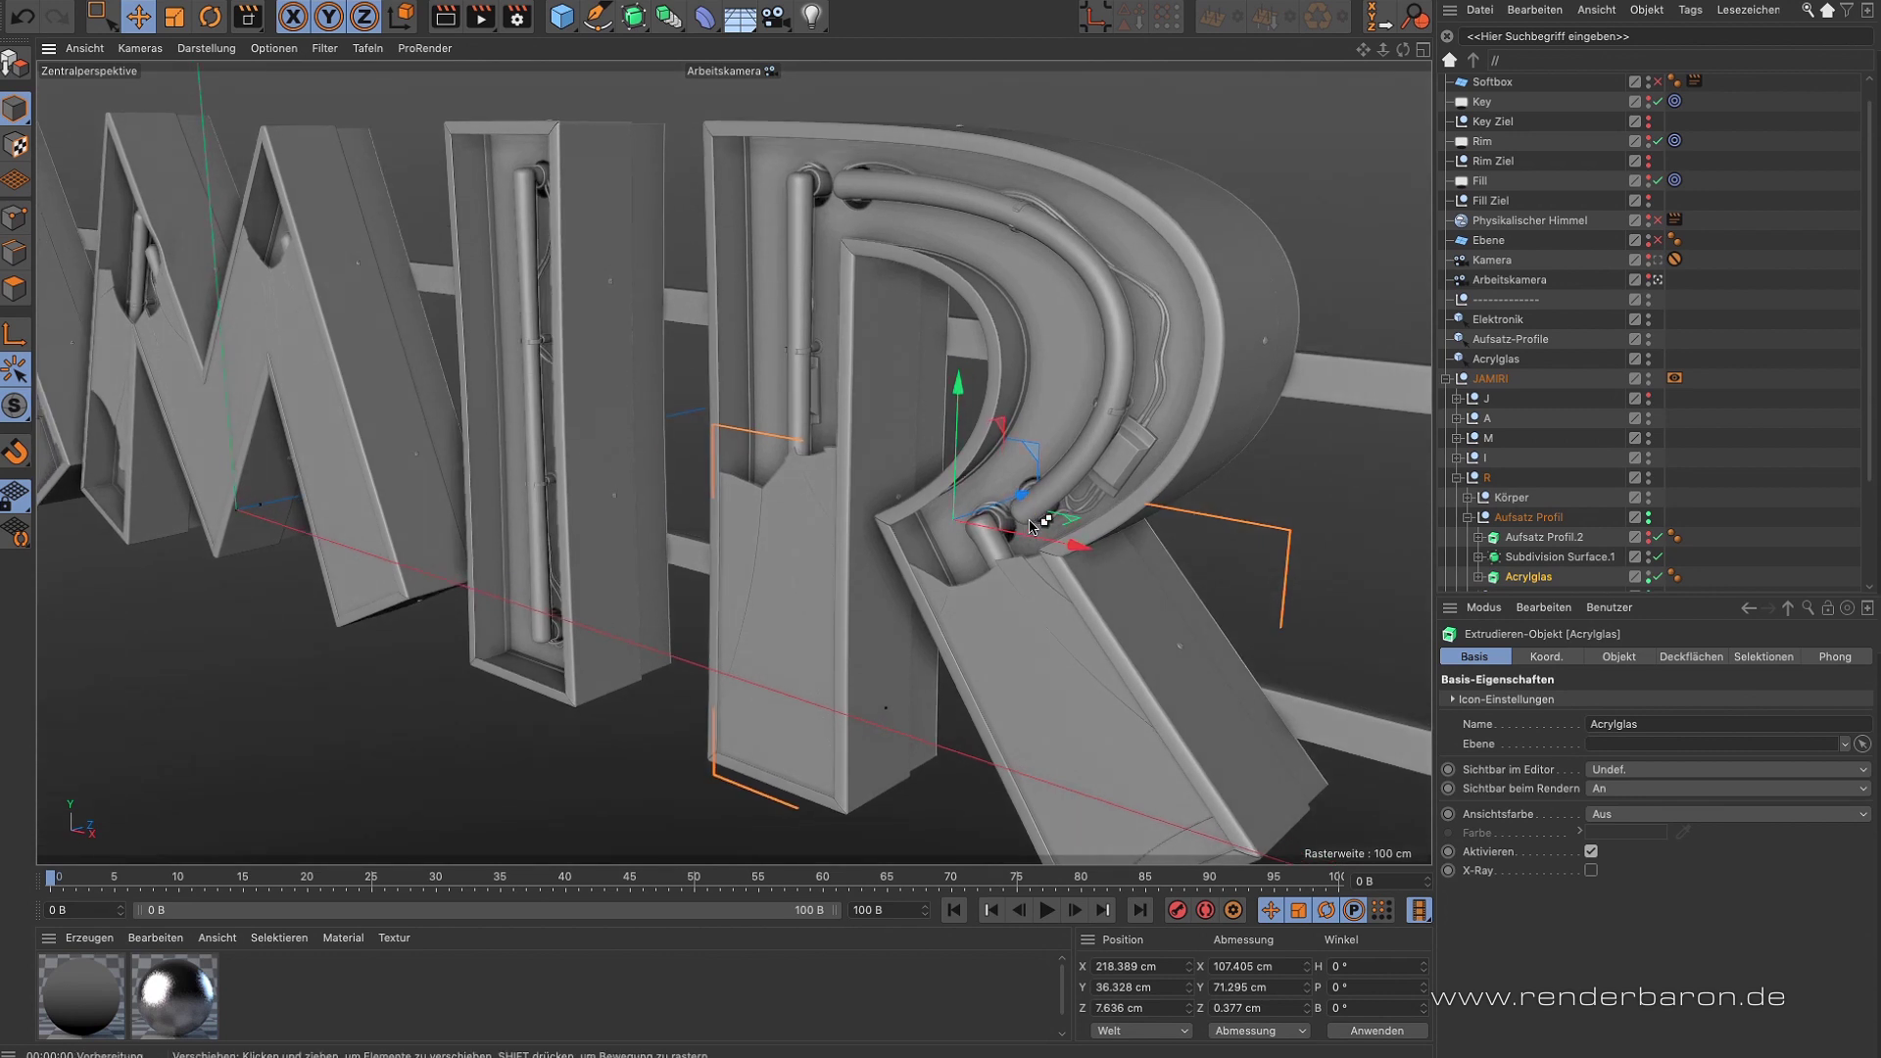
{"action": "key", "text": "alt+r"}
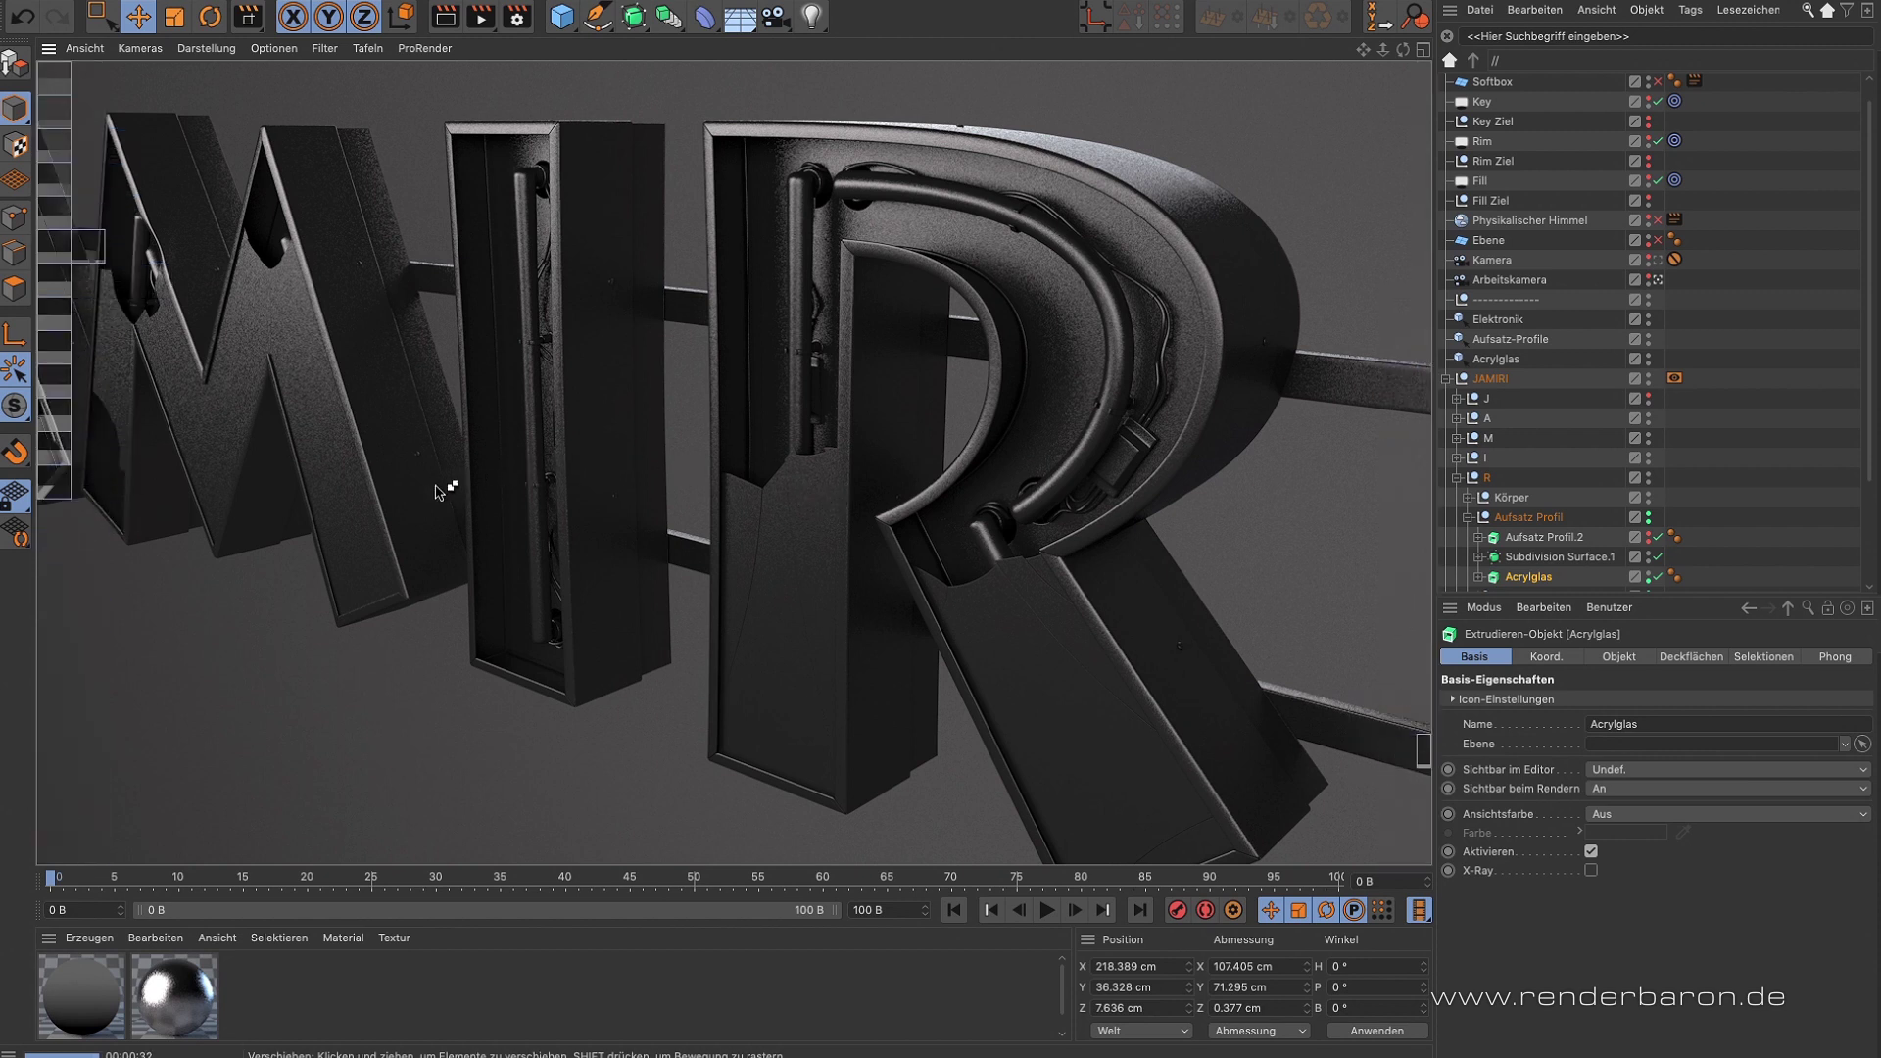
- Render a preview in the viewport with the J, A and M framed in oblique perspective
{"action": "middle_click_drag", "start_coordinate": [285, 354], "coordinate": [675, 446], "text": "alt"}
{"action": "left_click_drag", "start_coordinate": [674, 438], "coordinate": [827, 484], "text": "alt"}
{"action": "key", "text": "ctrl+r"}
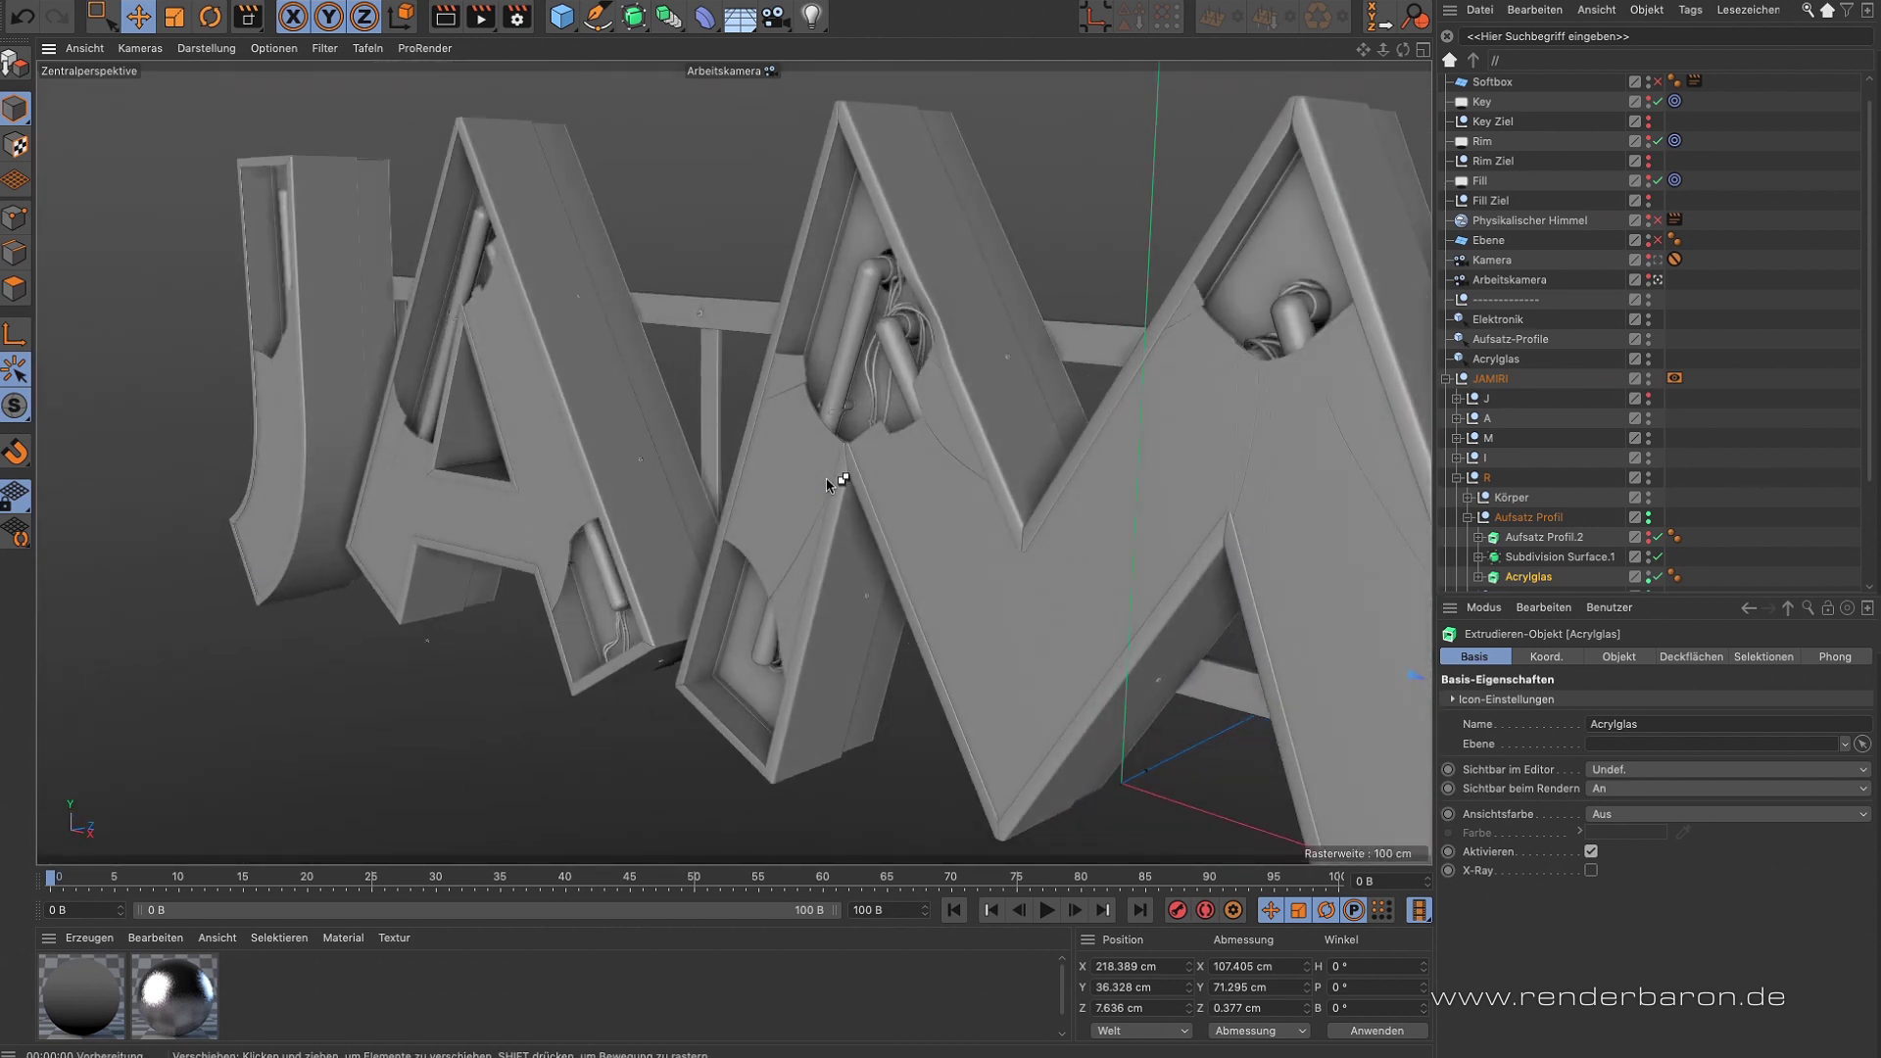